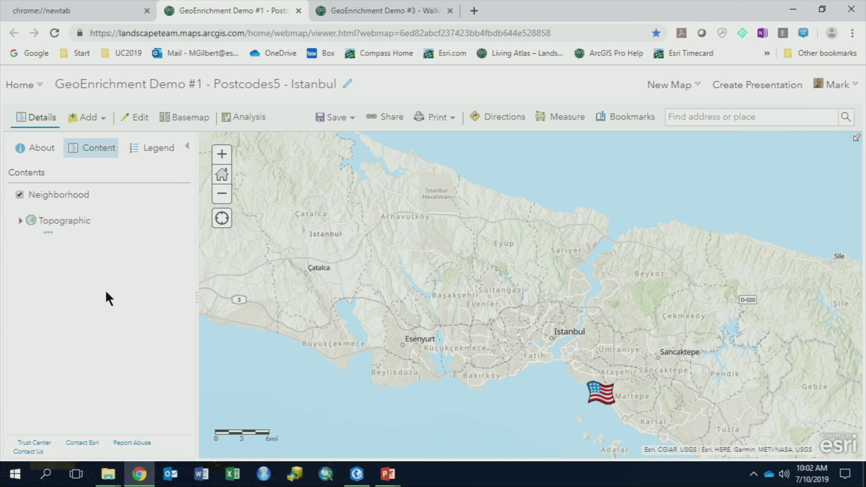
Open the layer search for the map and switch its source to the Living Atlas
click(105, 121)
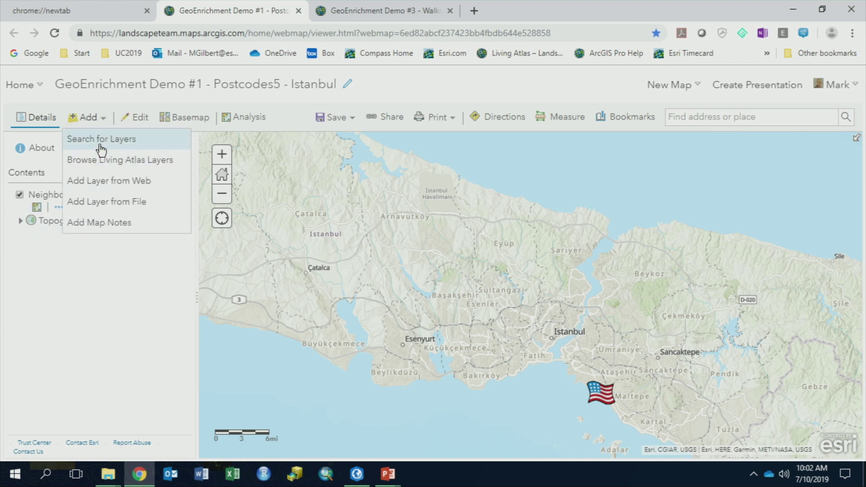
click(101, 144)
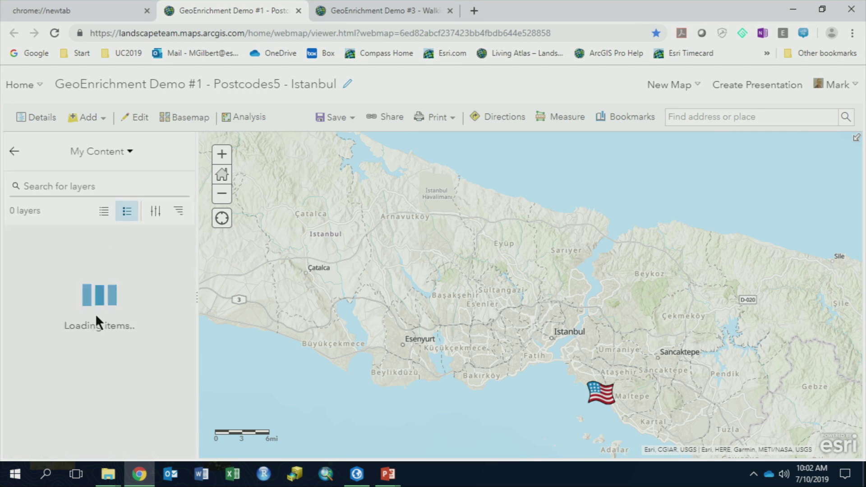
click(130, 153)
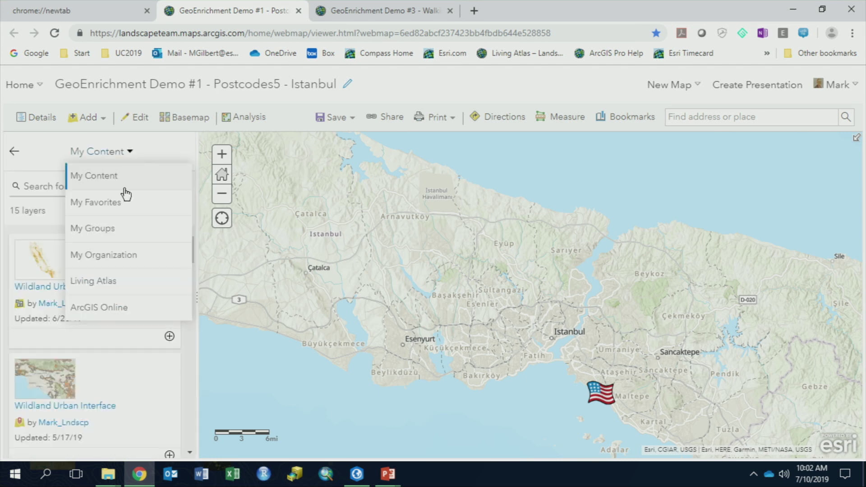
click(100, 281)
Search for "turkey postcode5" and add the Turkey Postcodes5 Boundaries 2017 layer to the map
click(85, 184)
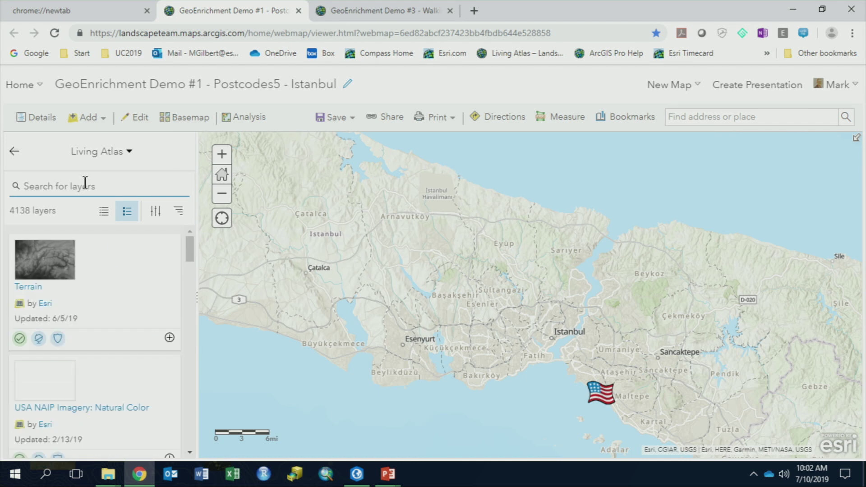
text(turek)
key(BackSpace)
key(BackSpace)
text(e)
key(BackSpace)
text(ke)
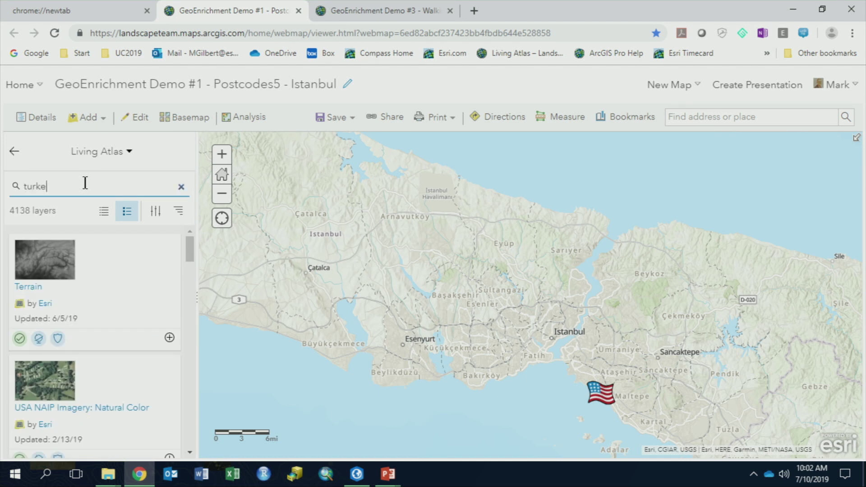
text(y postcode5)
key(Return)
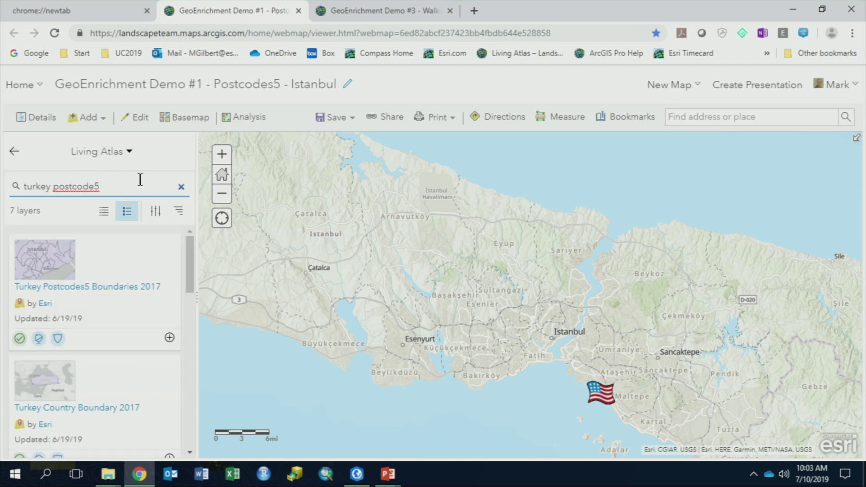
click(169, 338)
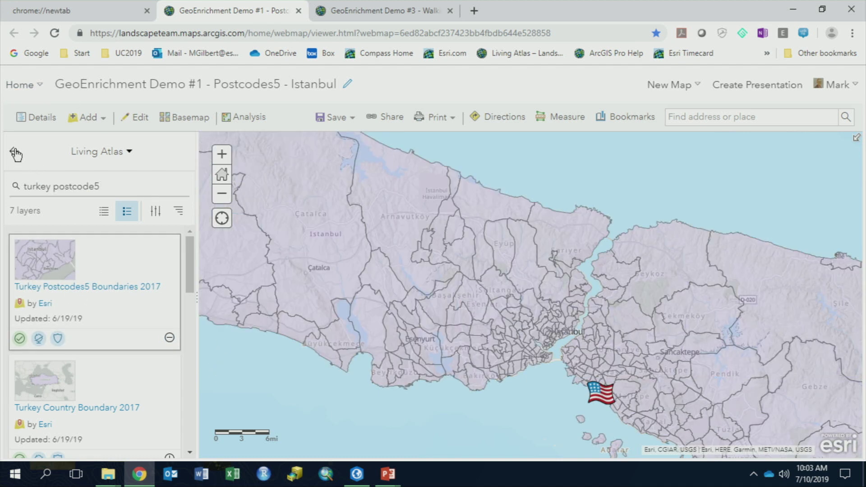
click(14, 151)
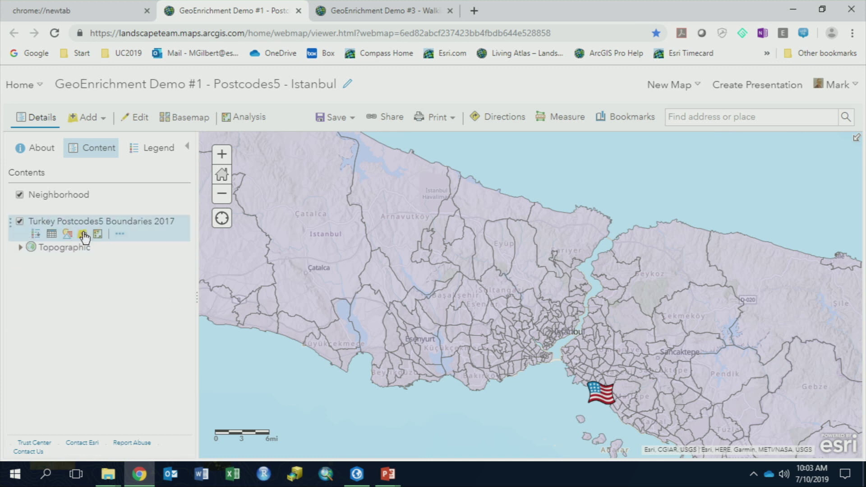
Filter the Turkey Postcodes5 Boundaries 2017 layer to features whose NAME is the unique value Kadıköy
click(83, 233)
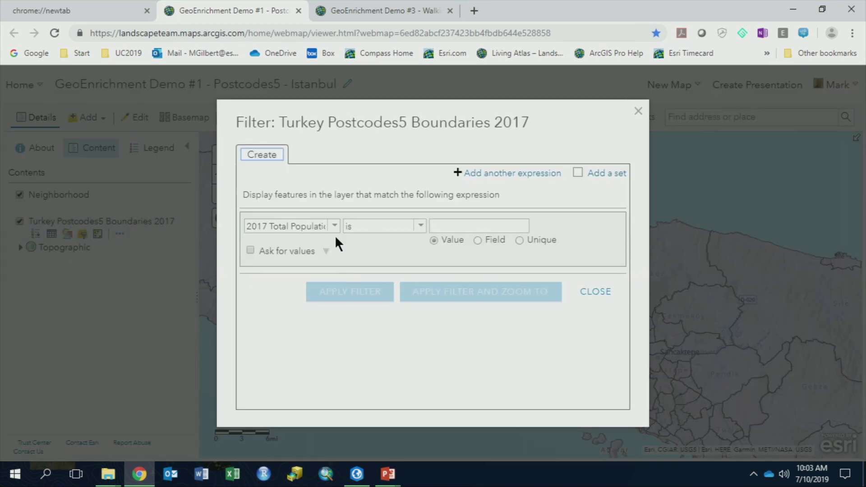
click(329, 229)
click(280, 276)
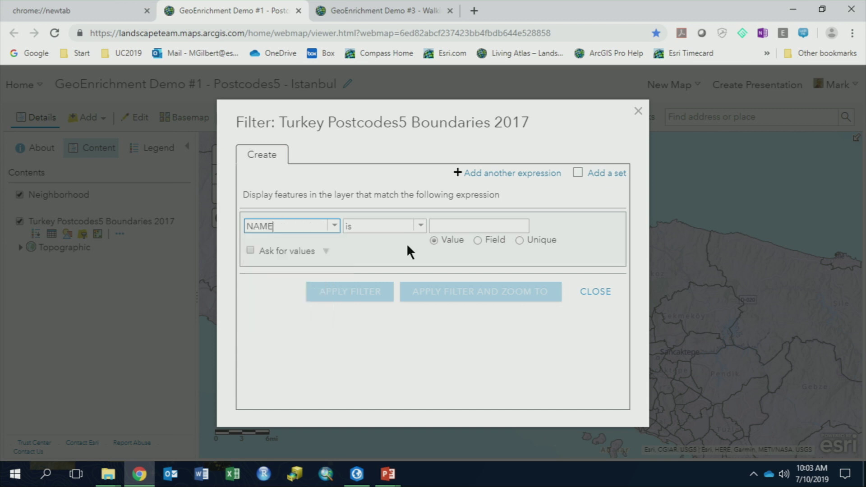
click(457, 224)
click(520, 240)
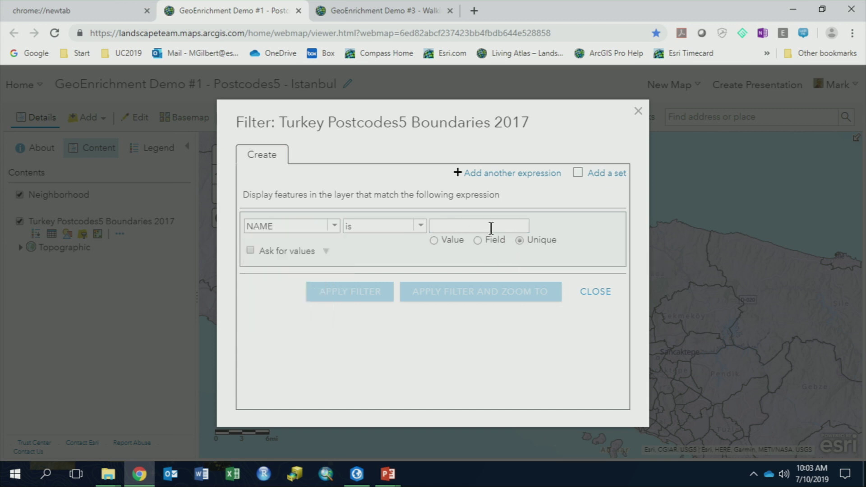
drag(485, 228, 334, 210)
text(Kadirli)
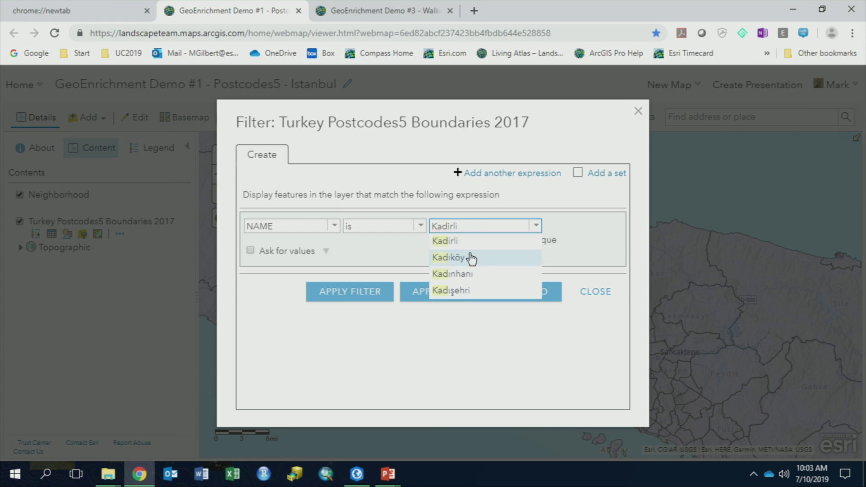
click(478, 259)
click(335, 293)
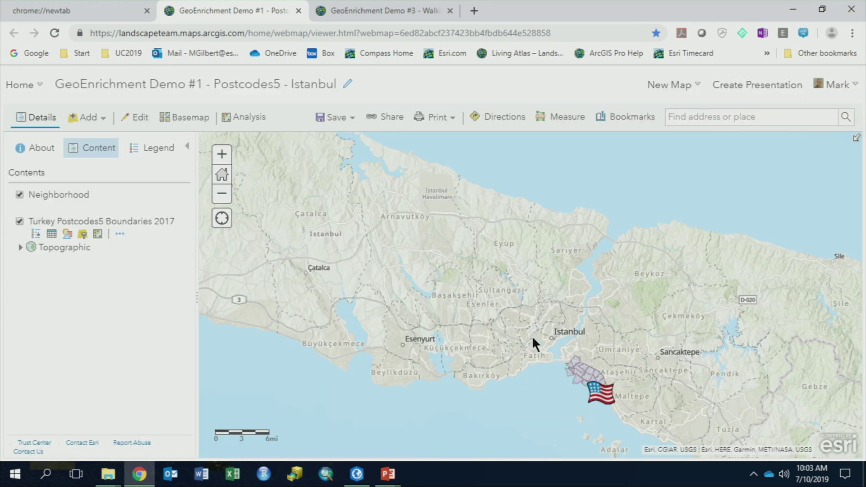
Set up an Enrich Layer analysis for the Kadıköy area with Turkey Postcodes5 Boundaries 2017 as the layer to enrich
mouse_move(528, 382)
mouse_down()
mouse_move(464, 269)
mouse_move(325, 312)
mouse_up()
scroll(464, 269, up, 1)
scroll(464, 269, up, 2)
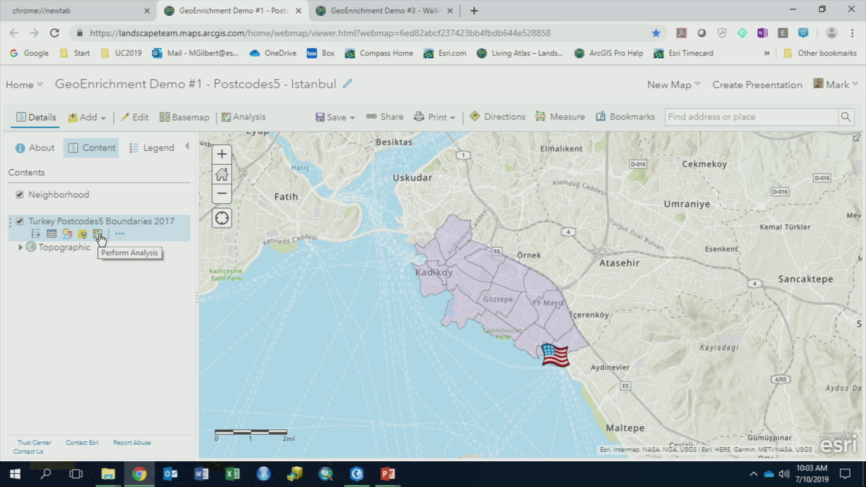
click(99, 234)
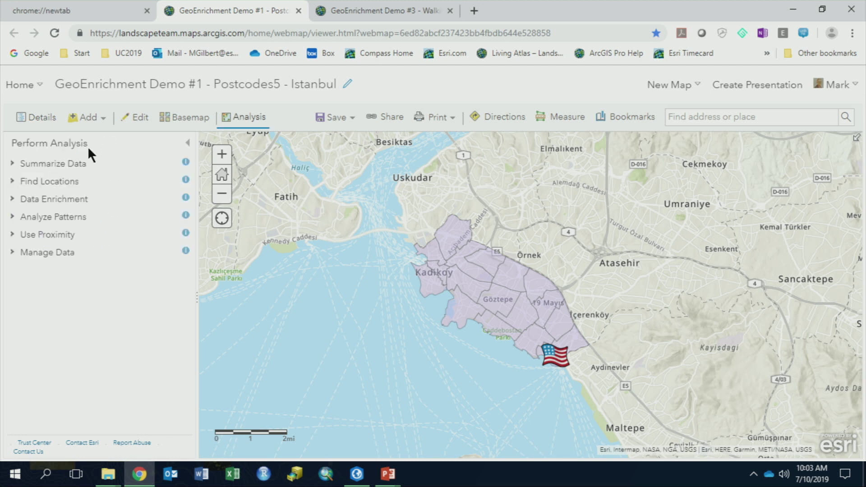
click(52, 203)
click(90, 227)
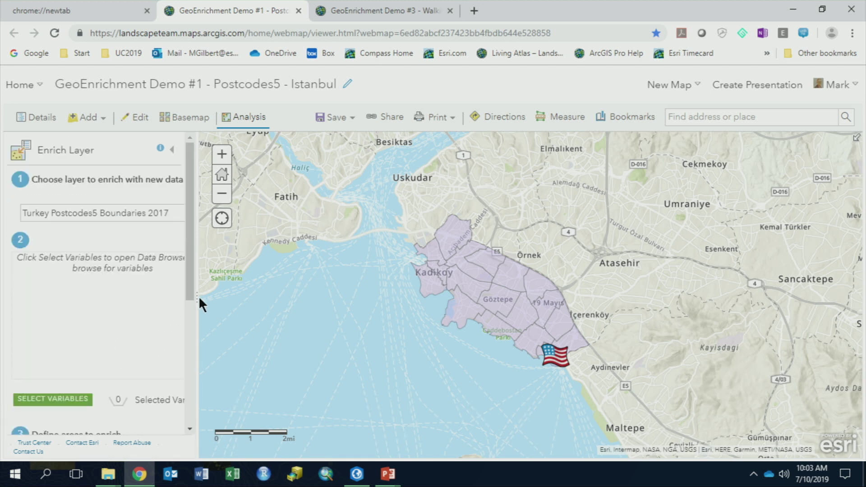
drag(196, 294, 260, 301)
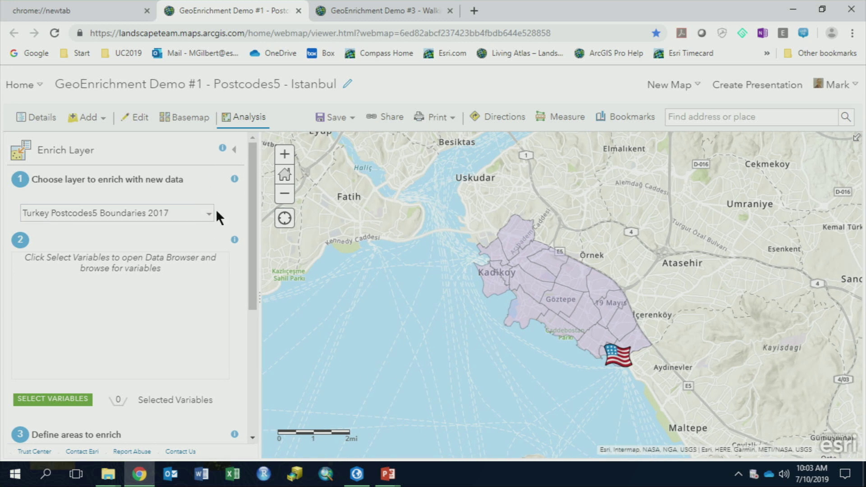
scroll(249, 262, down, 1)
scroll(250, 266, down, 2)
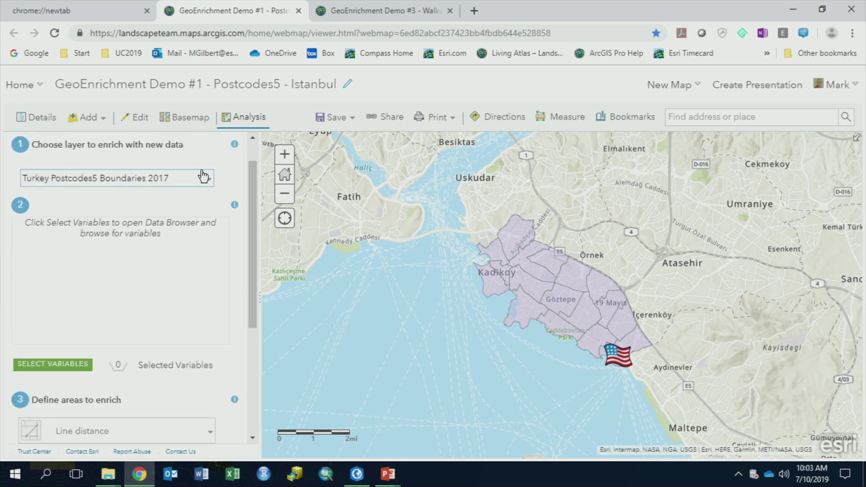
click(213, 185)
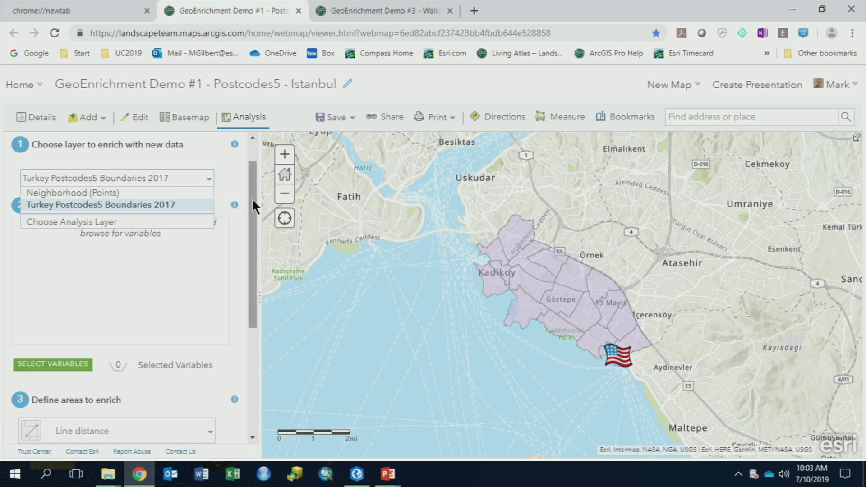
drag(251, 198, 248, 219)
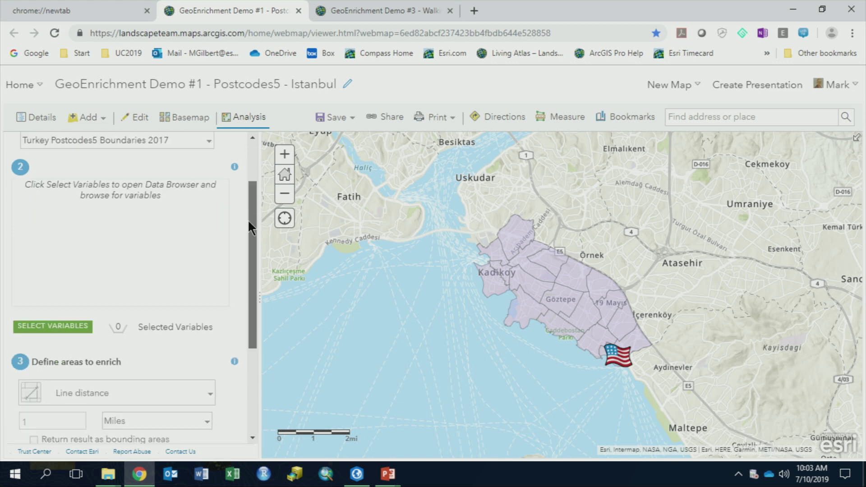
Search Turkey's enrichment variables for "food" and select 2017 Food & Non-Alcoholic Beverage Expenditures: Per Capita
click(62, 326)
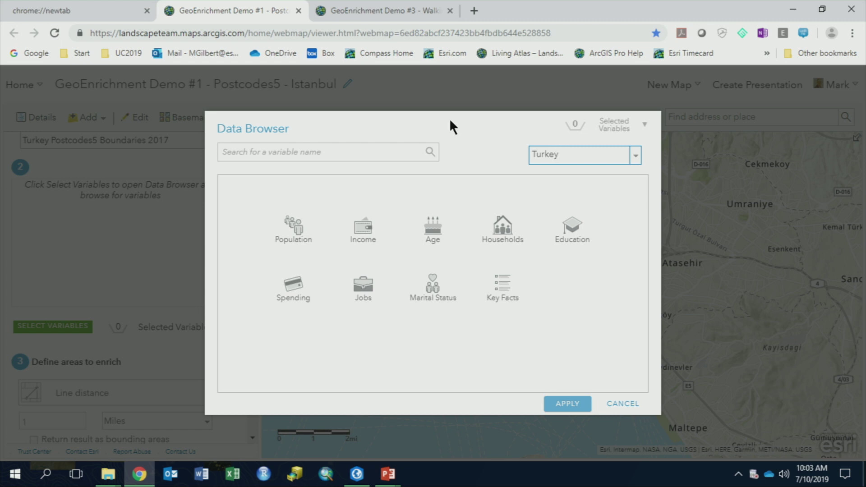
click(332, 152)
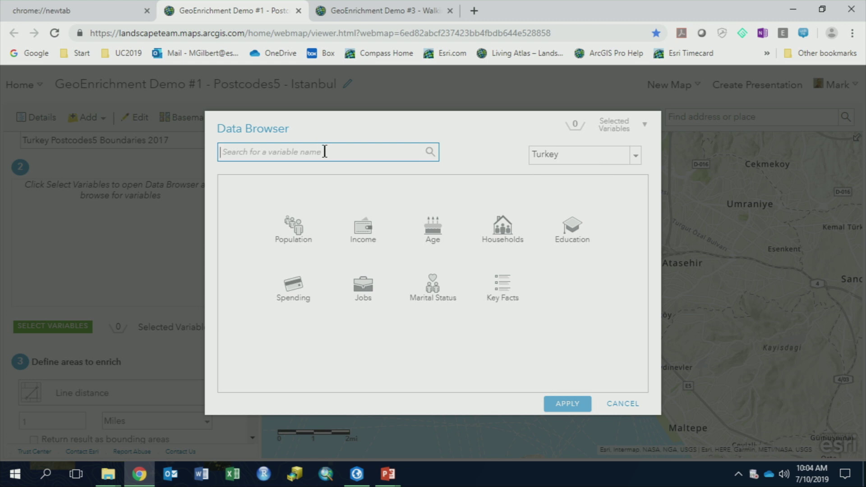
text(food)
key(Return)
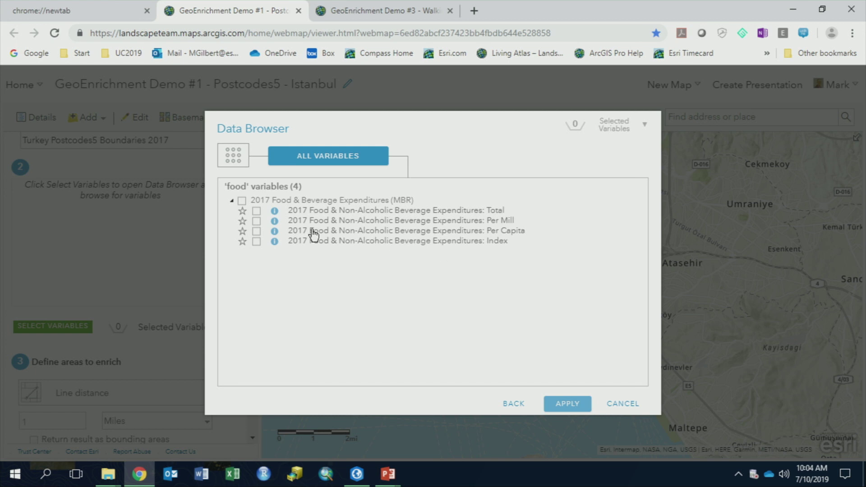
click(256, 232)
Search the enrichment variables for "tobacco" and select 2017 Tobacco Expenditures: Per Capita
click(239, 155)
click(279, 152)
text(toca)
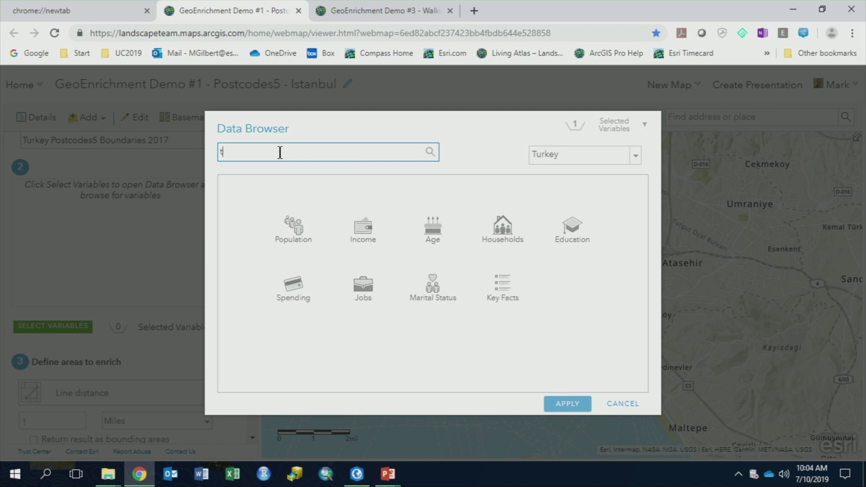
key(BackSpace)
key(BackSpace)
text(bacco)
key(Return)
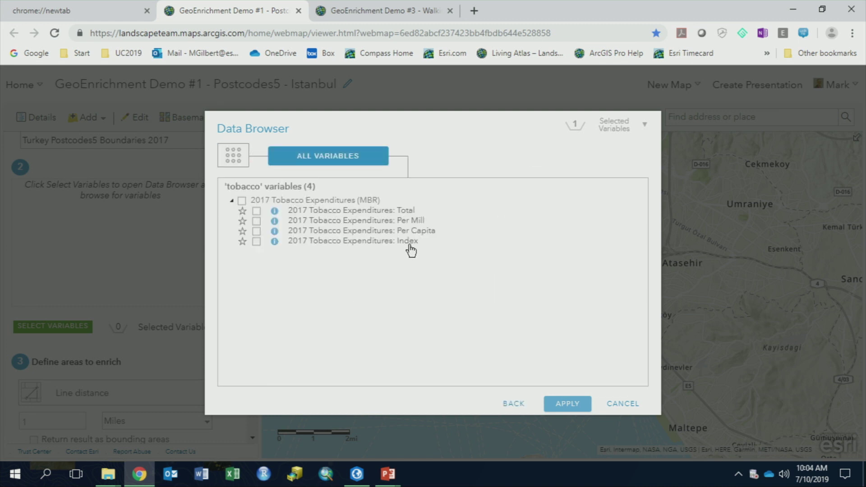
click(256, 232)
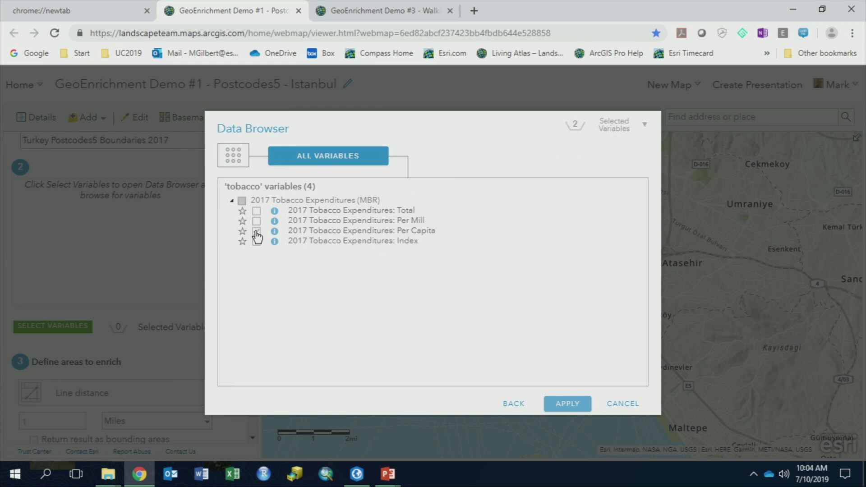
Review the list of selected food and tobacco variables and apply them to the enrichment
click(625, 131)
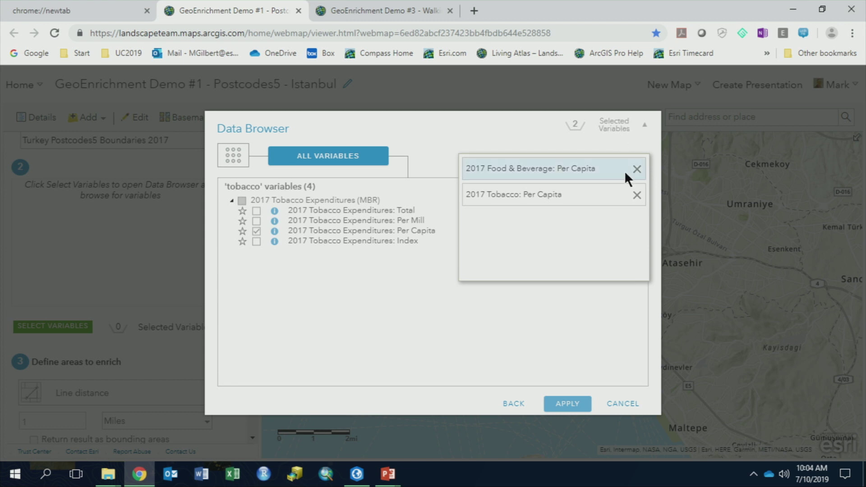
click(603, 346)
click(568, 403)
Check the enrichment's credit usage report and run the analysis, accepting the Living Atlas execution time warning
drag(252, 252, 252, 305)
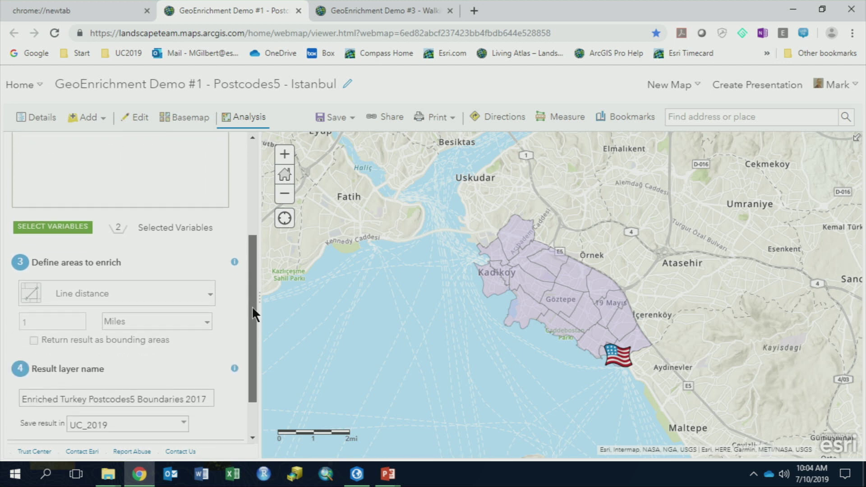
scroll(251, 299, down, 1)
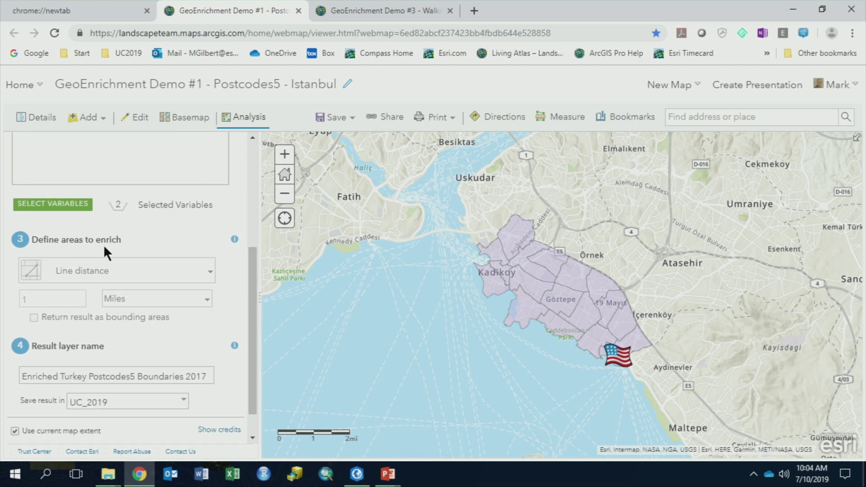
scroll(250, 318, down, 1)
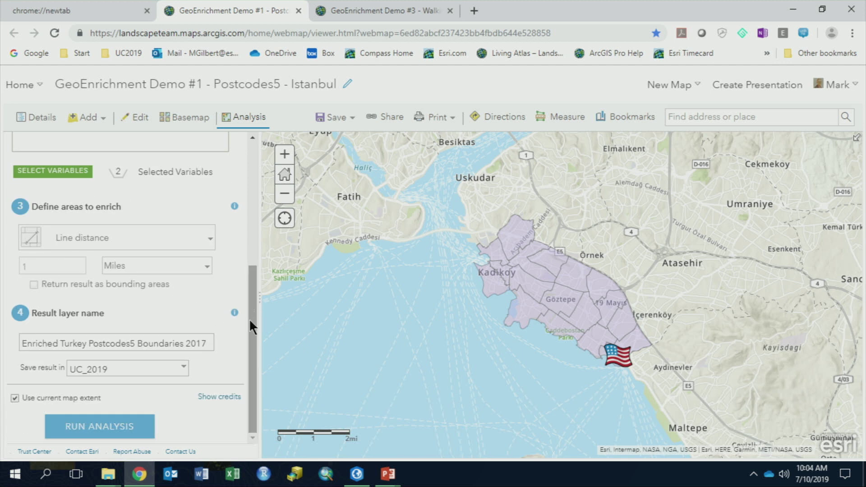
click(138, 344)
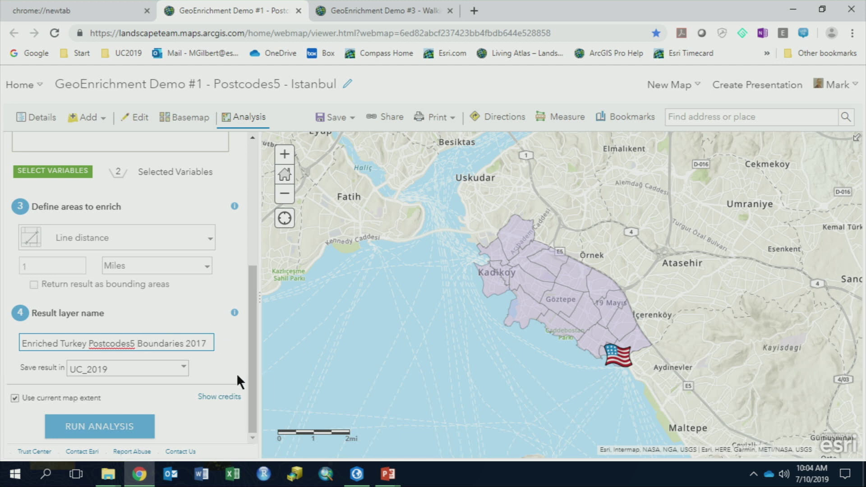
click(211, 398)
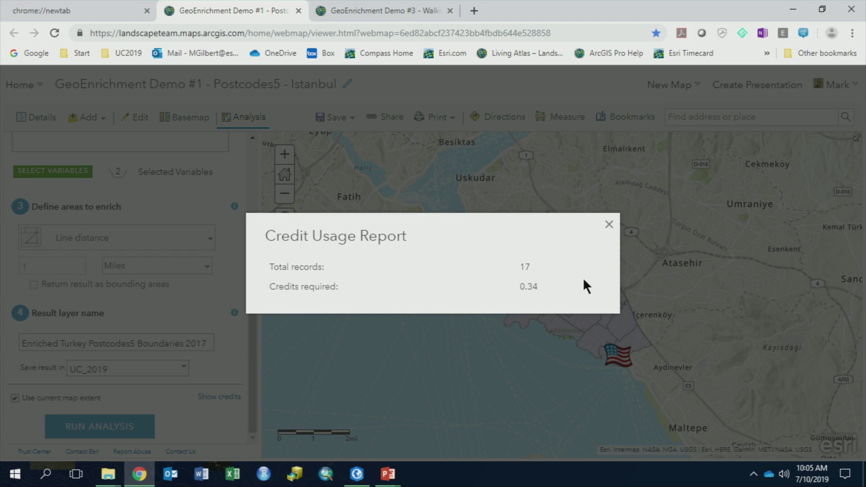
click(608, 226)
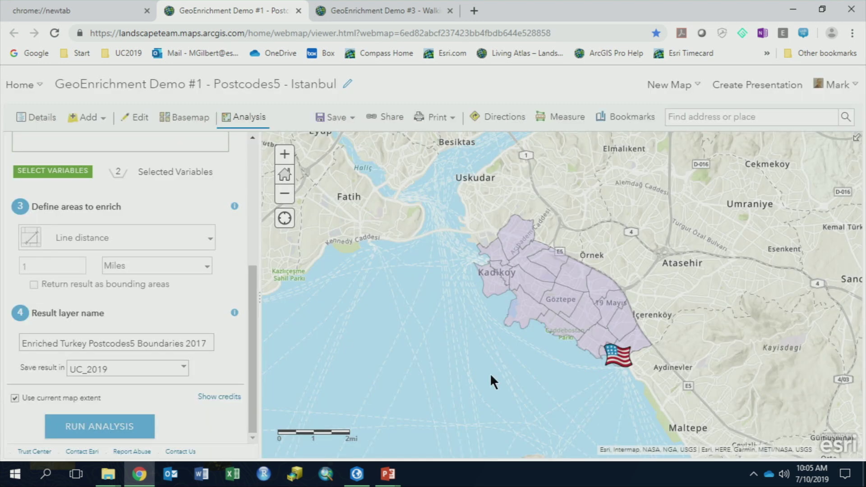
click(129, 436)
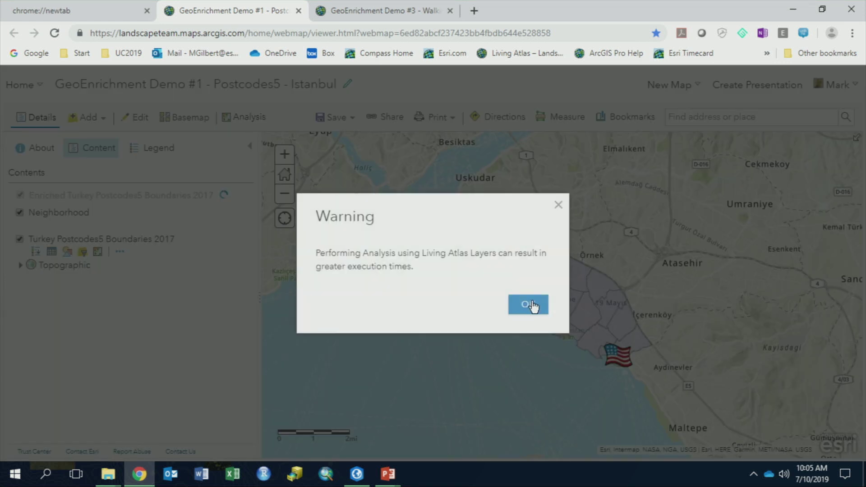
click(529, 304)
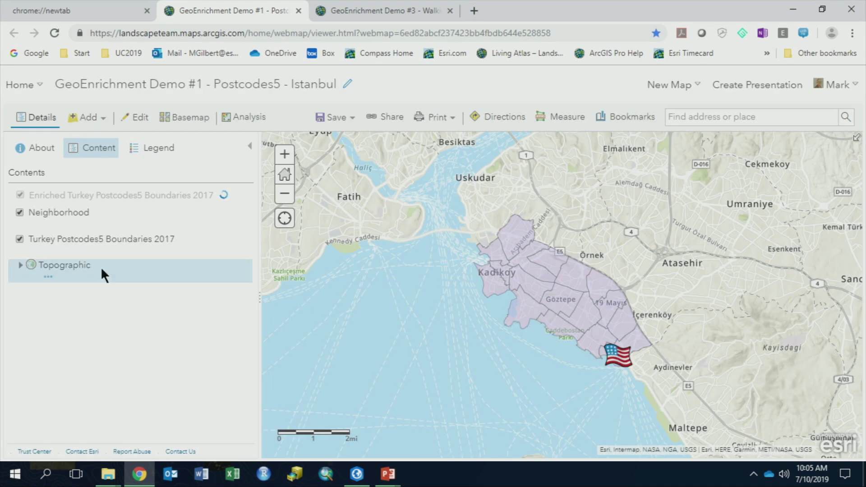
Hide the original Turkey Postcodes5 Boundaries 2017 layer and style the enriched boundaries by 2017 Tobacco: Per Capita
click(20, 238)
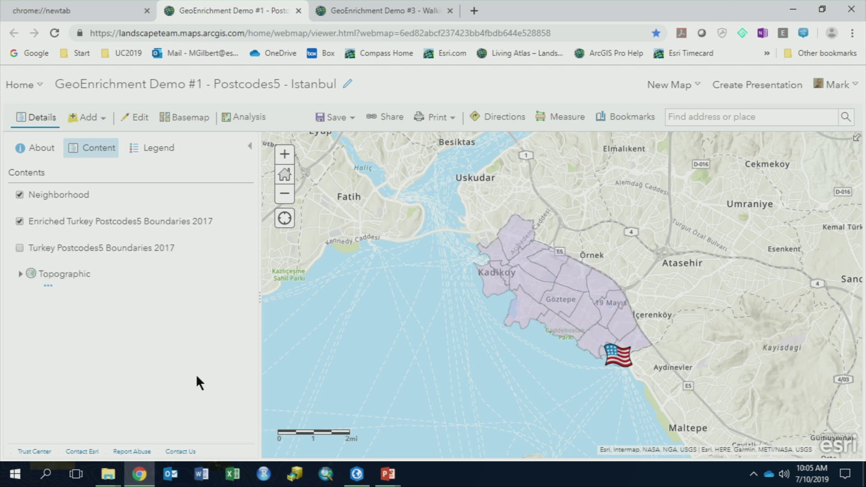
mouse_move(135, 231)
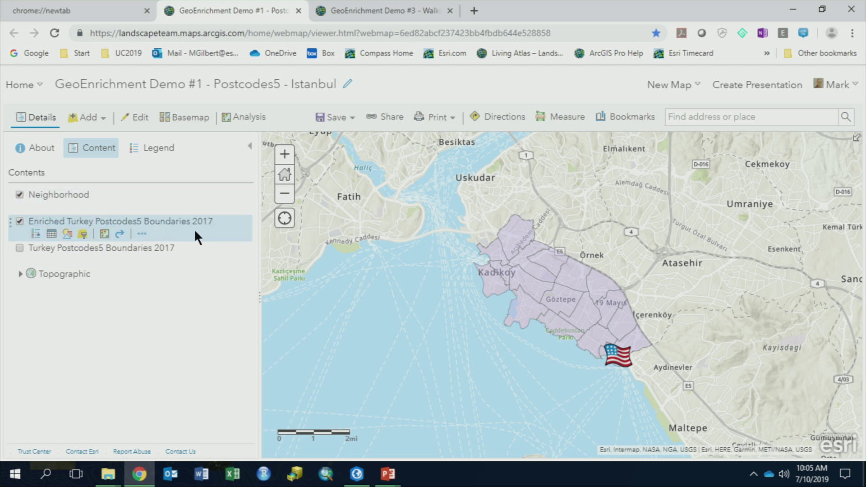
click(68, 234)
click(222, 213)
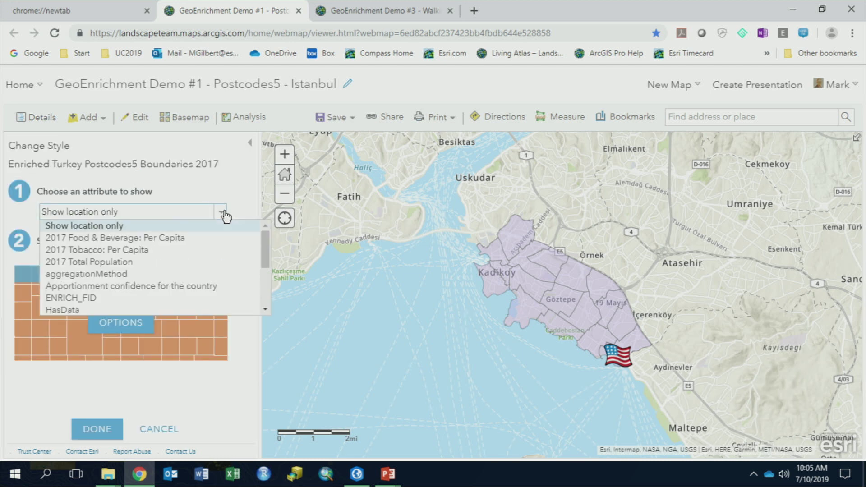
click(115, 251)
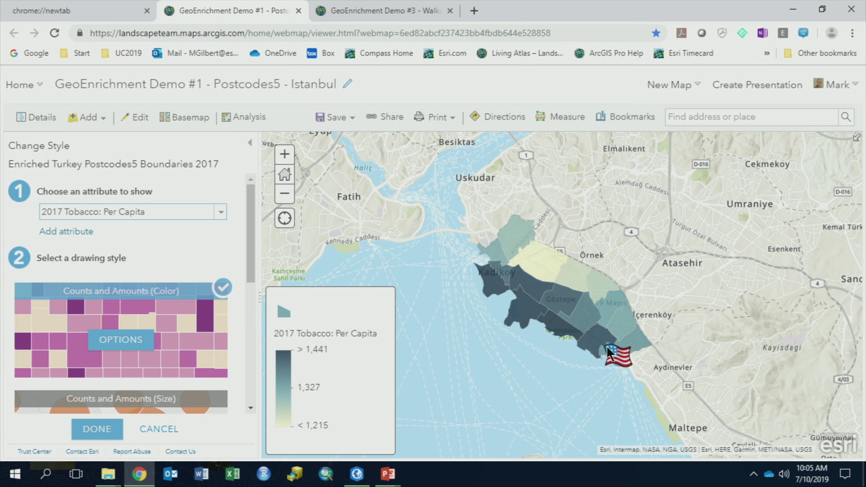
Inspect the enriched attributes of the Kadıköy postcode beside the flag marker, including its per-capita food and tobacco spending
click(635, 348)
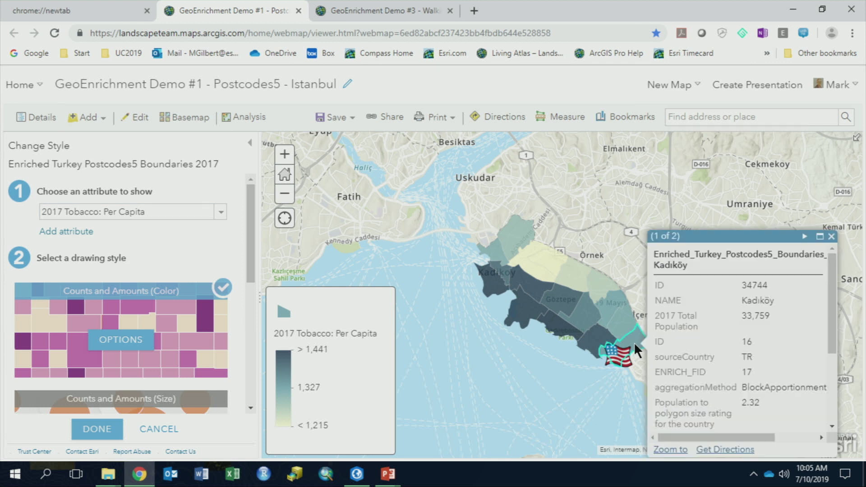
click(819, 236)
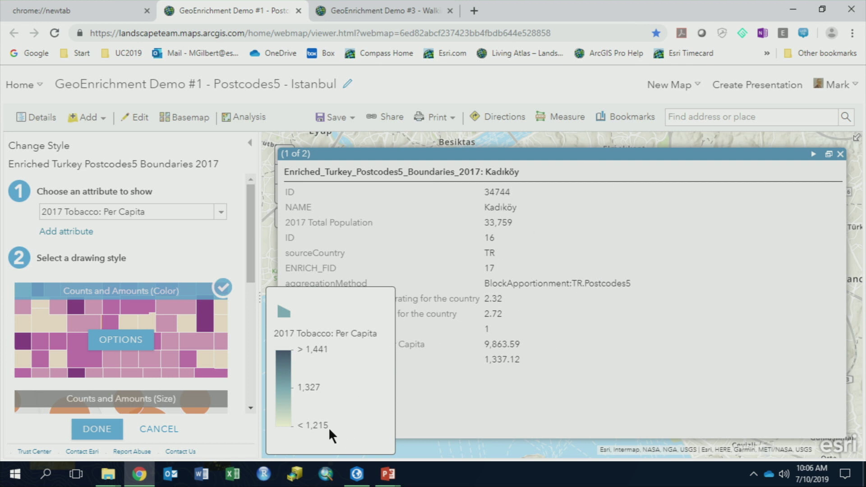
click(828, 154)
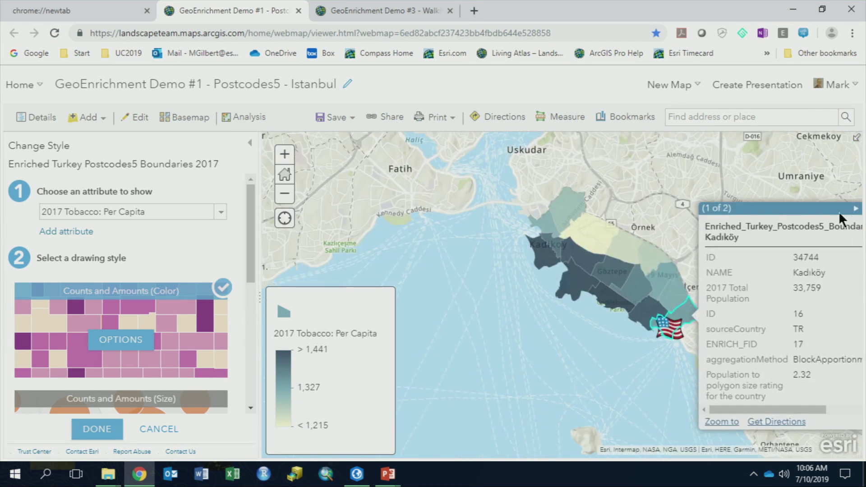
drag(767, 409, 740, 423)
scroll(785, 364, down, 3)
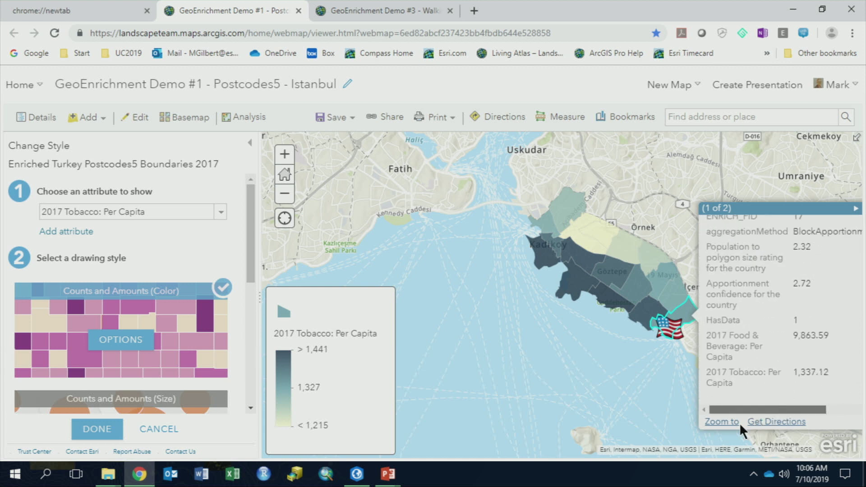
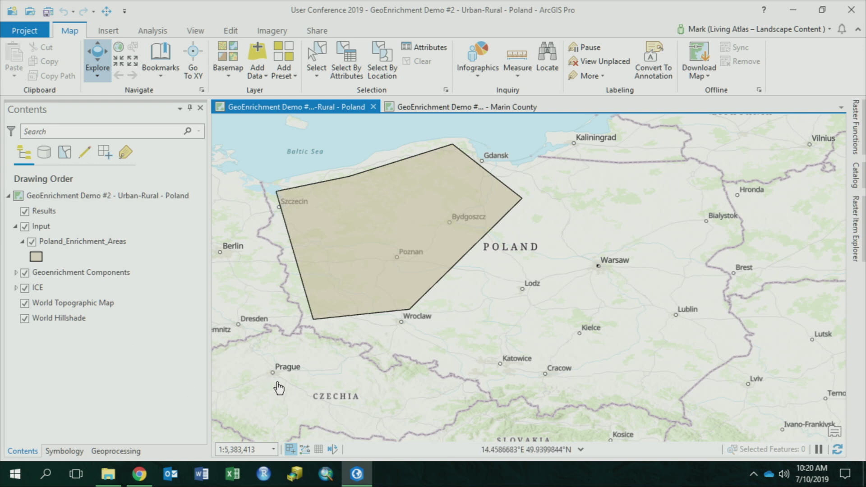
View the urban and rural enrichment areas using the Warsaw and Rural Poland bookmarks
click(160, 53)
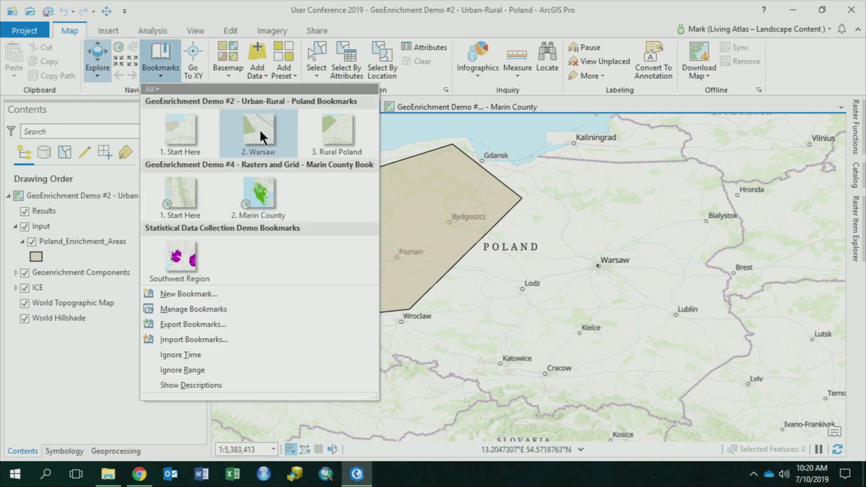
click(259, 131)
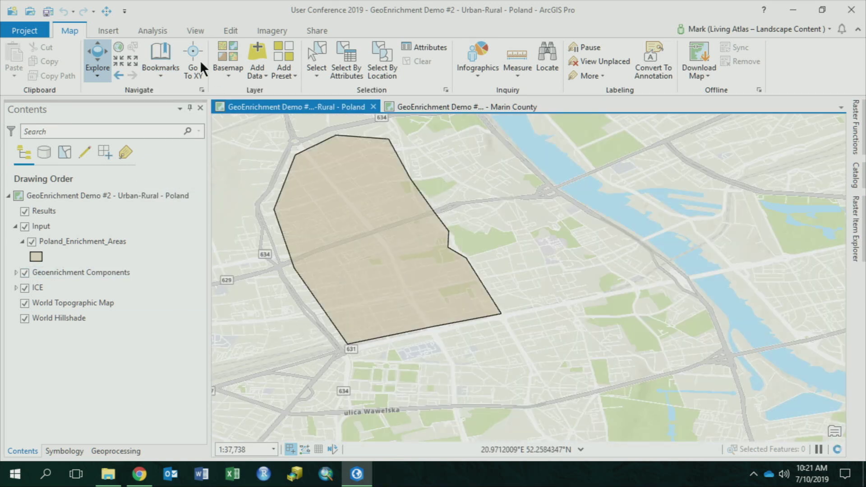
click(167, 52)
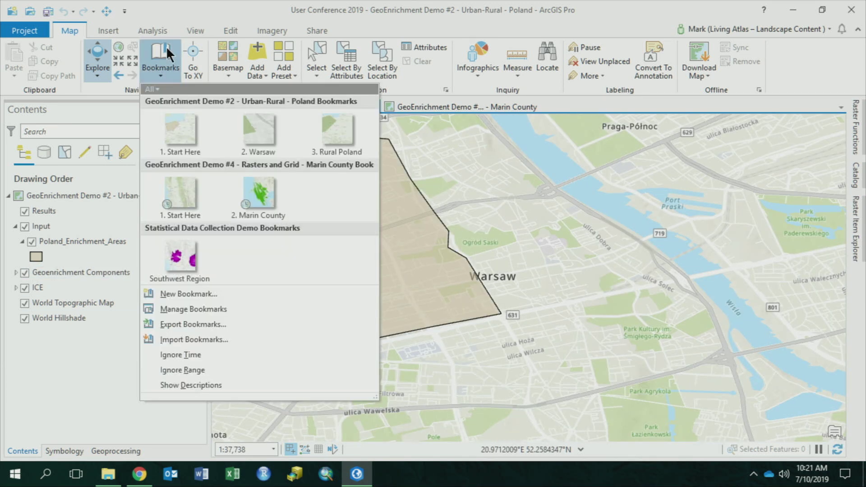
click(338, 131)
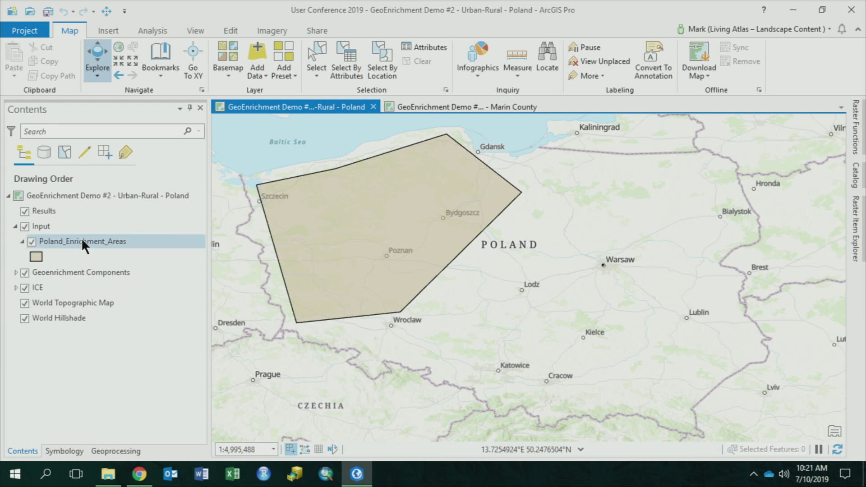
Search the geoprocessing tools for "enrich" and open the Enrich tool from Analysis Tools
click(114, 449)
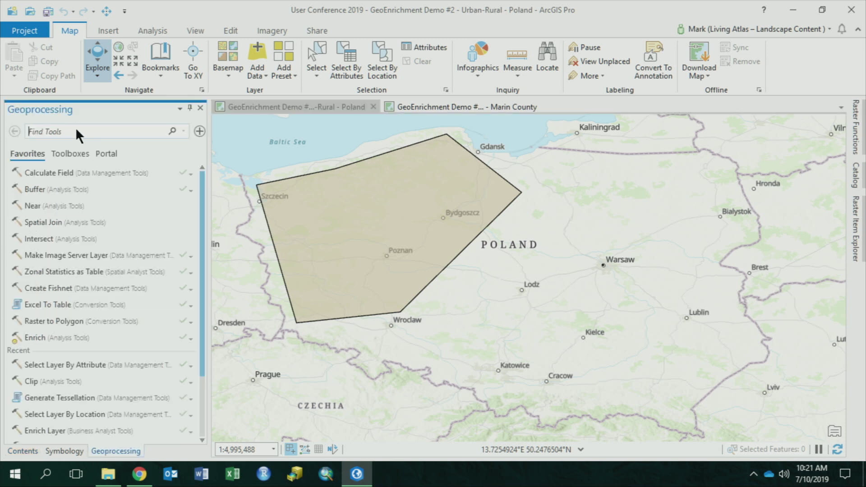
text(enric)
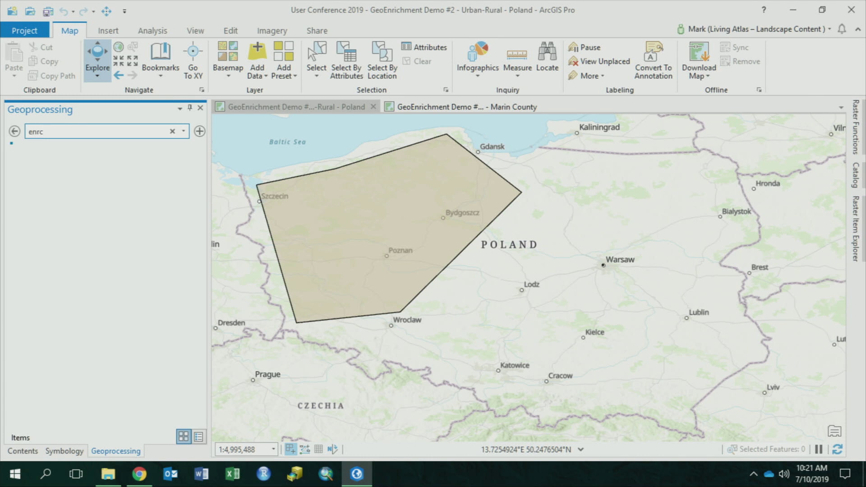
text(h)
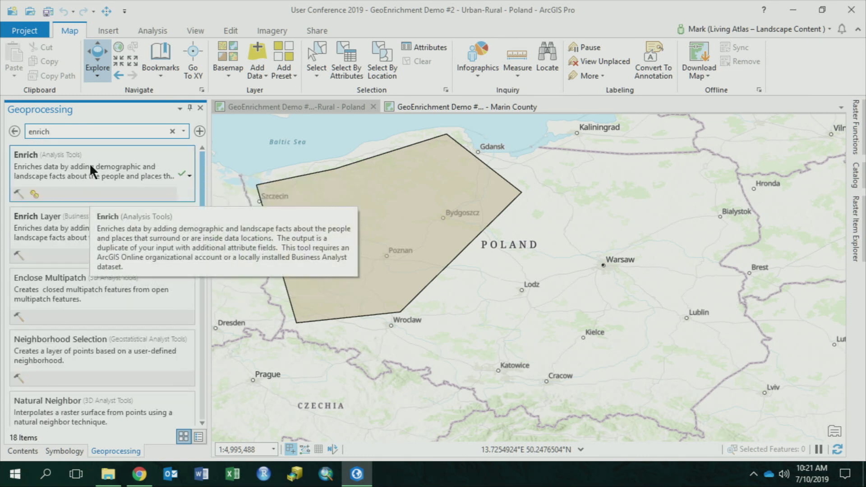
click(46, 165)
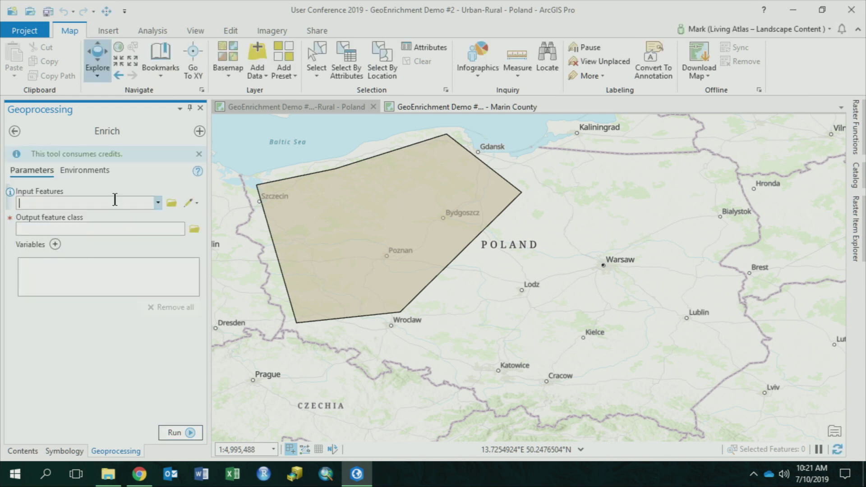
Set the Enrich tool's Business Analyst data source to Poland, searching for it among all countries
click(82, 170)
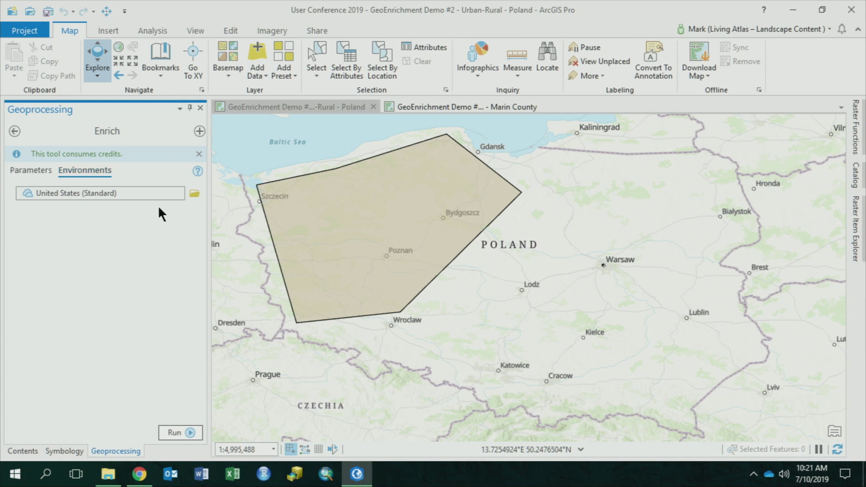
click(195, 192)
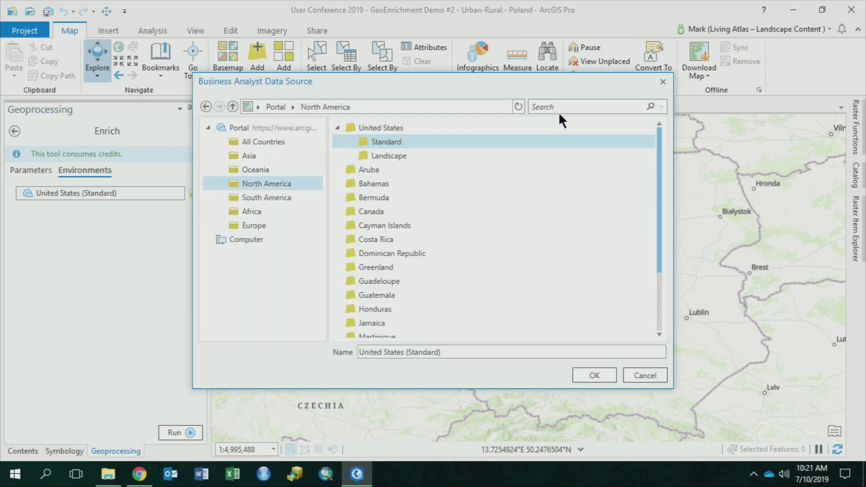
click(257, 140)
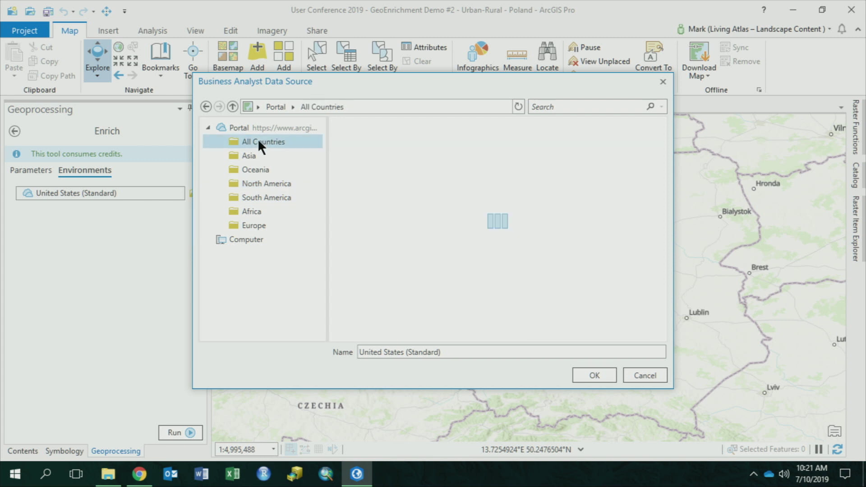
click(560, 103)
text(poland)
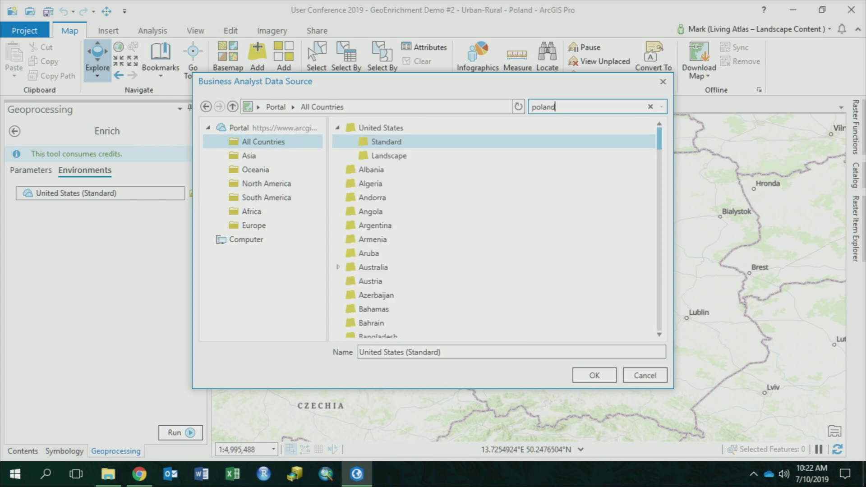
key(Return)
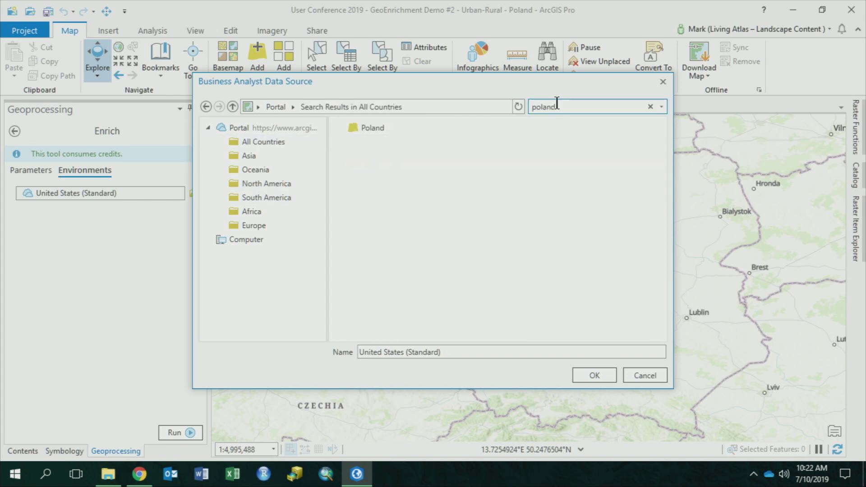
click(381, 130)
click(598, 374)
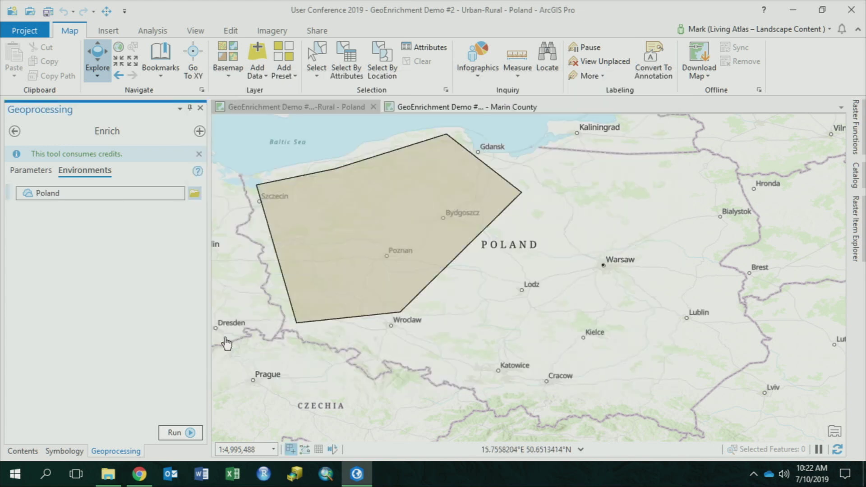
Set Poland_Enrichment_Areas as the Enrich tool's input features
click(30, 170)
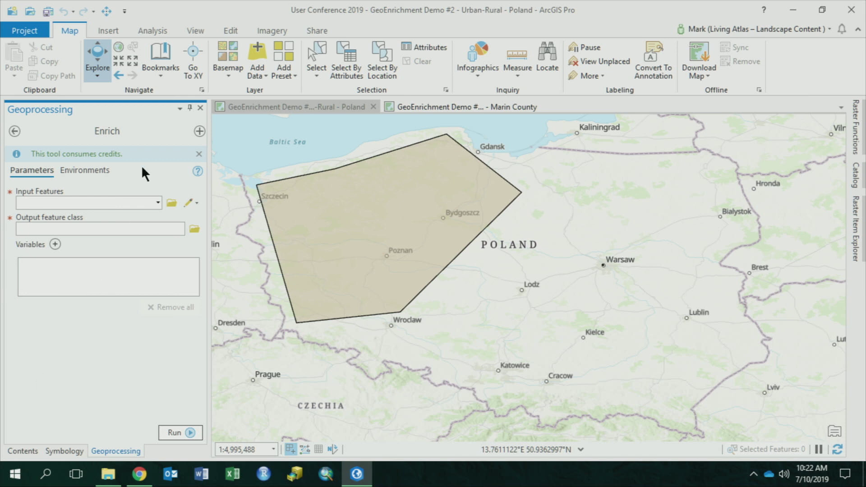
click(158, 201)
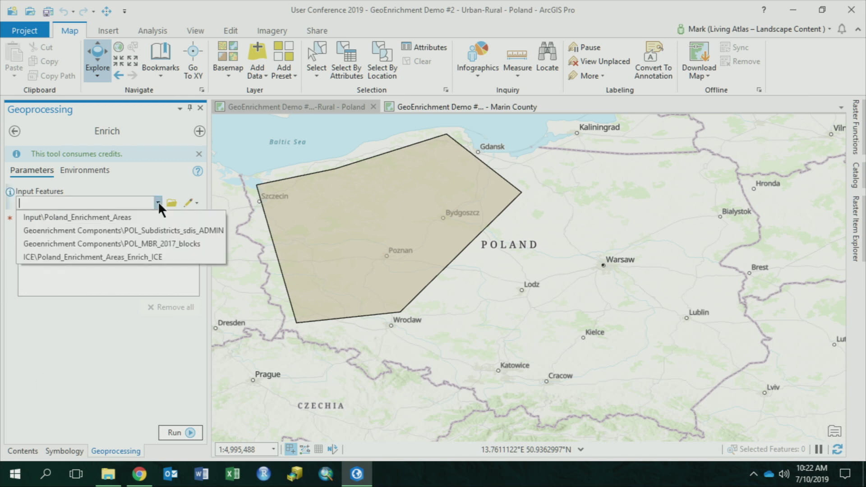
click(132, 216)
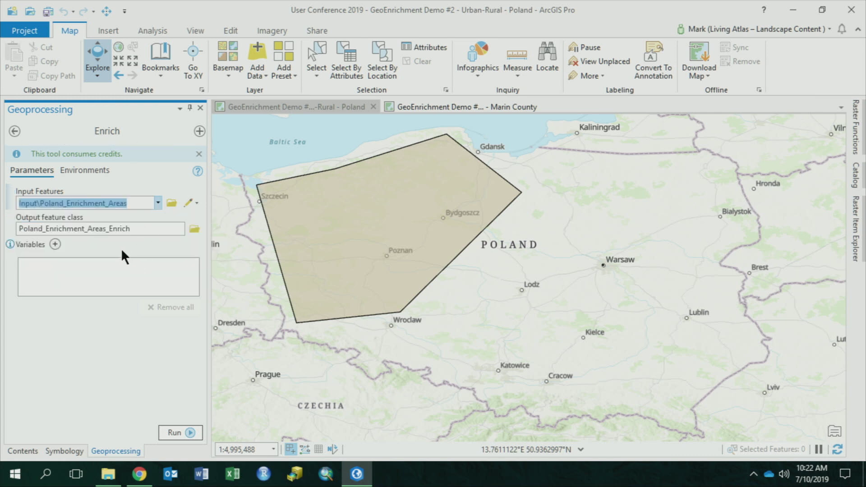
Search Poland's enrichment variables for "books" and select 2017 Books & Stationery: Per Capita
click(56, 245)
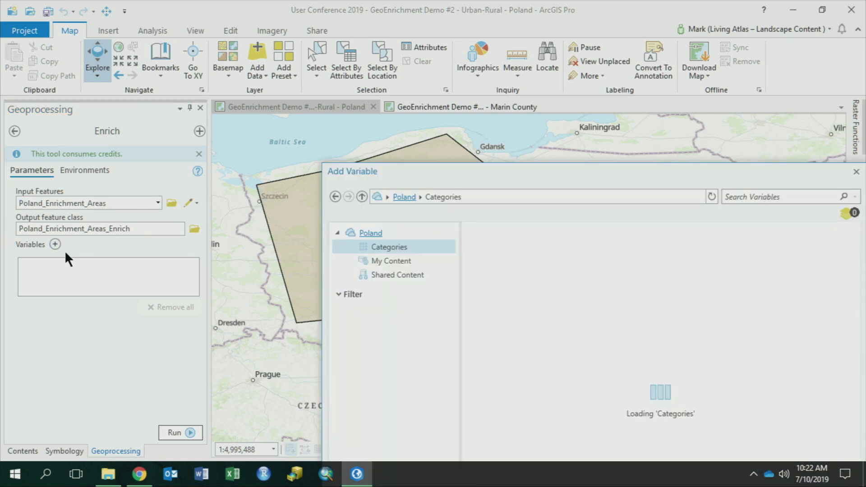
drag(496, 172, 342, 86)
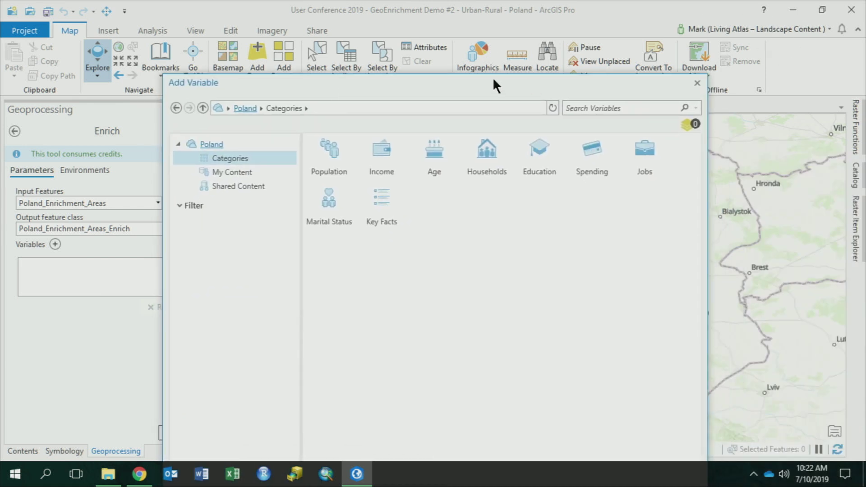
drag(483, 81, 431, 82)
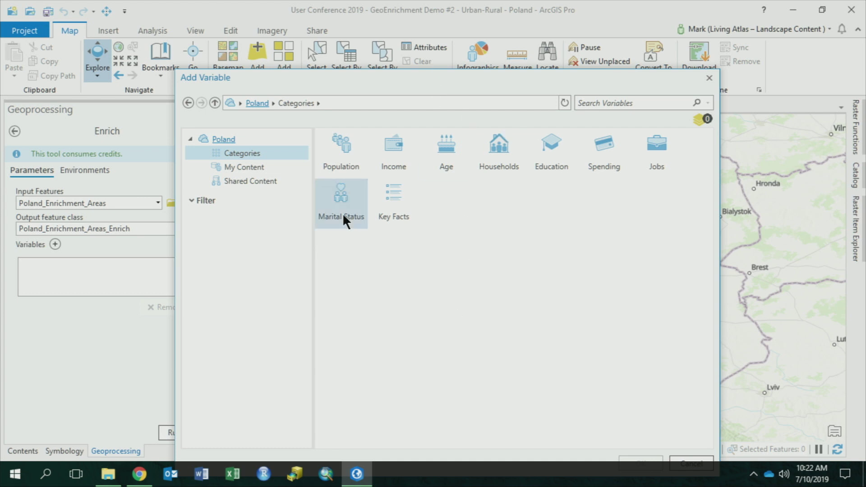
click(601, 103)
text(books)
key(Return)
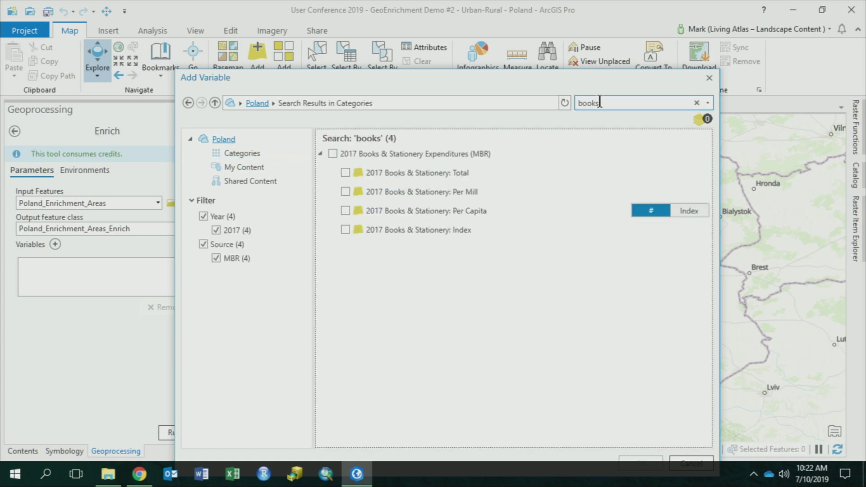
click(345, 211)
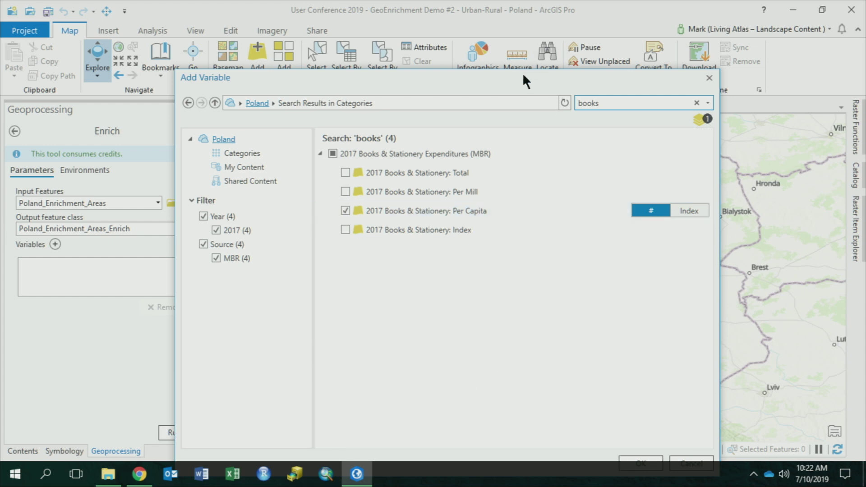
Check and confirm the selected variable for the Enrich tool, and run the enrichment
mouse_move(516, 74)
mouse_down()
mouse_move(524, 129)
mouse_move(521, 61)
mouse_up()
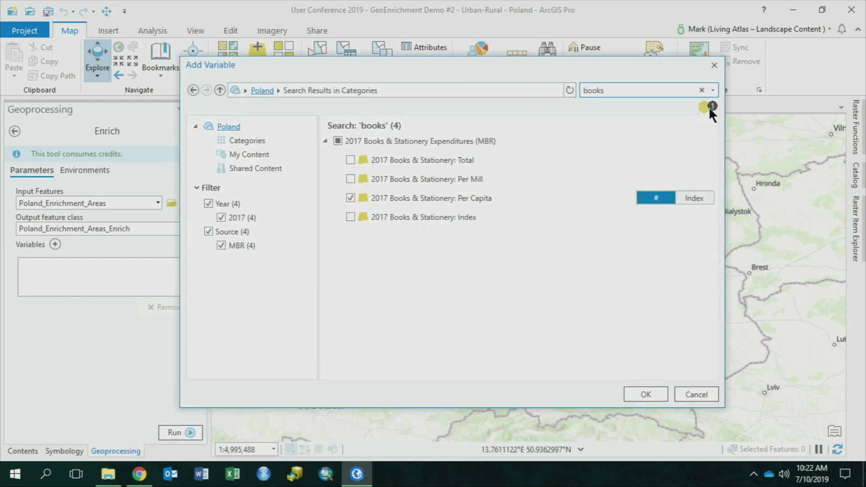
click(710, 103)
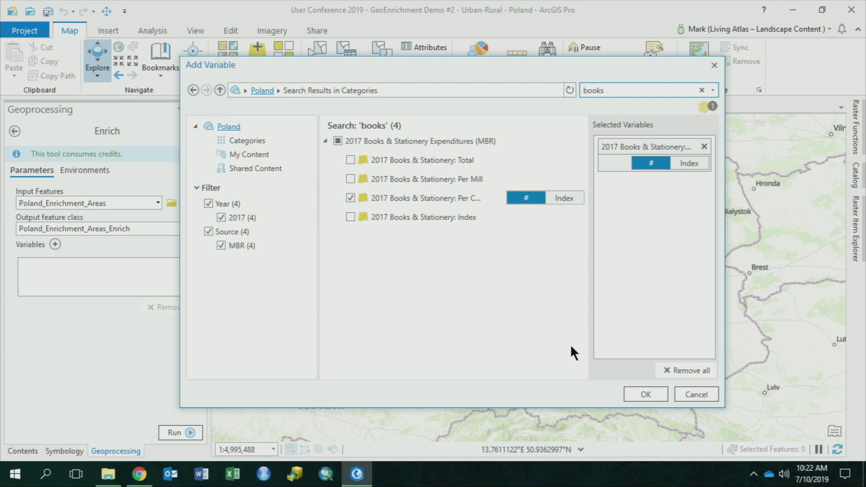
click(640, 397)
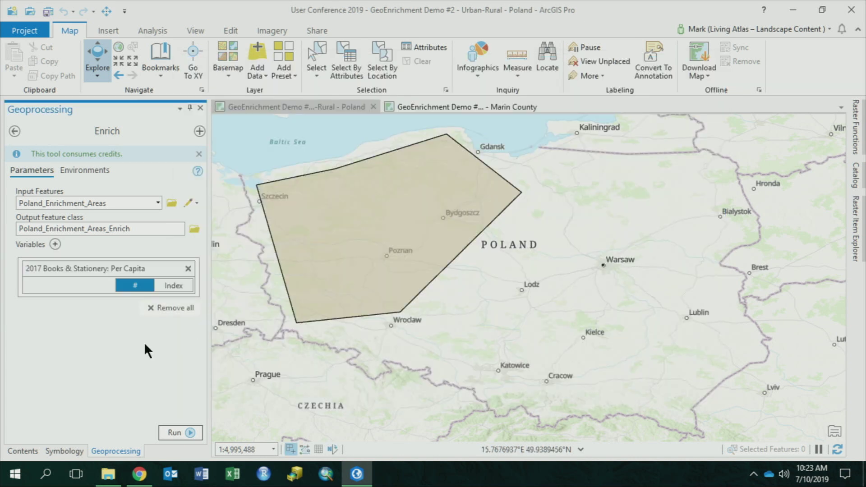
click(191, 432)
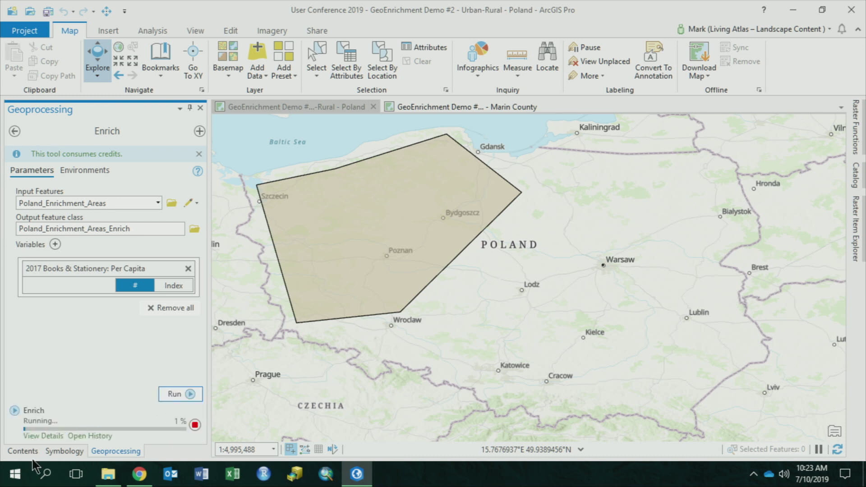
Turn off the Poland_Enrichment_Areas input layer and return to the Enrich tool to check its run
click(22, 451)
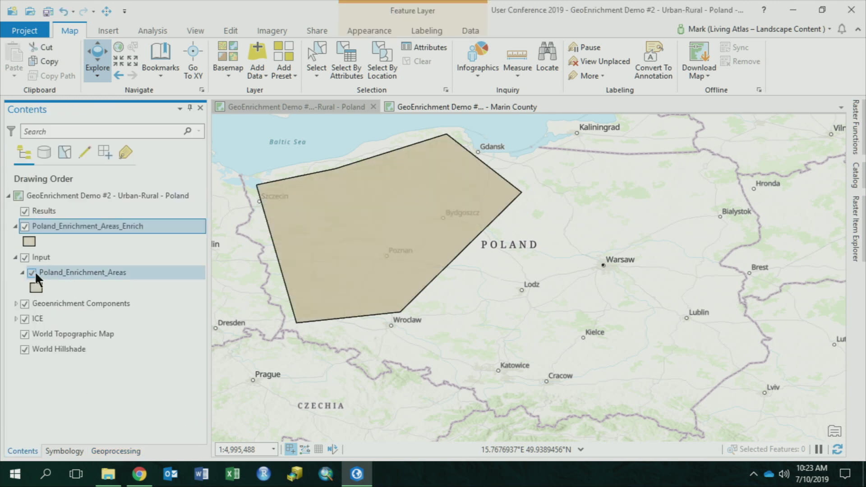
click(32, 273)
click(108, 451)
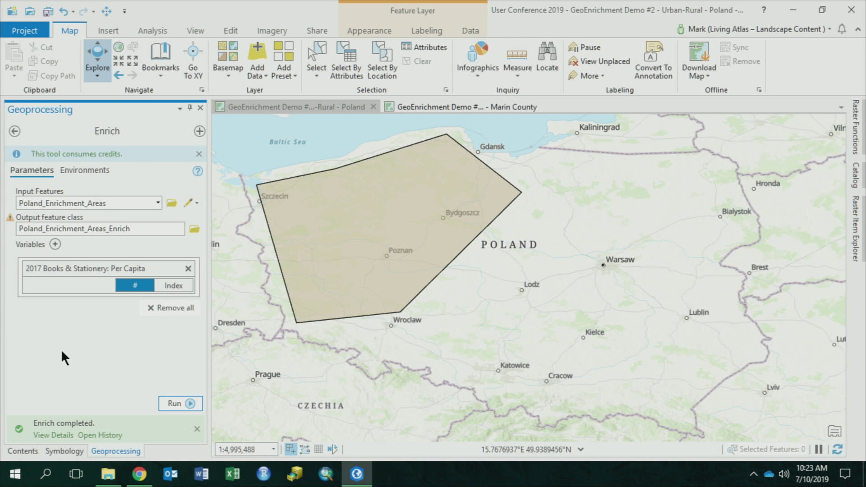
Open the attribute table of Poland_Enrichment_Areas_Enrich, enlarge its view and widen the aggregationMethod column to read the full values
click(21, 452)
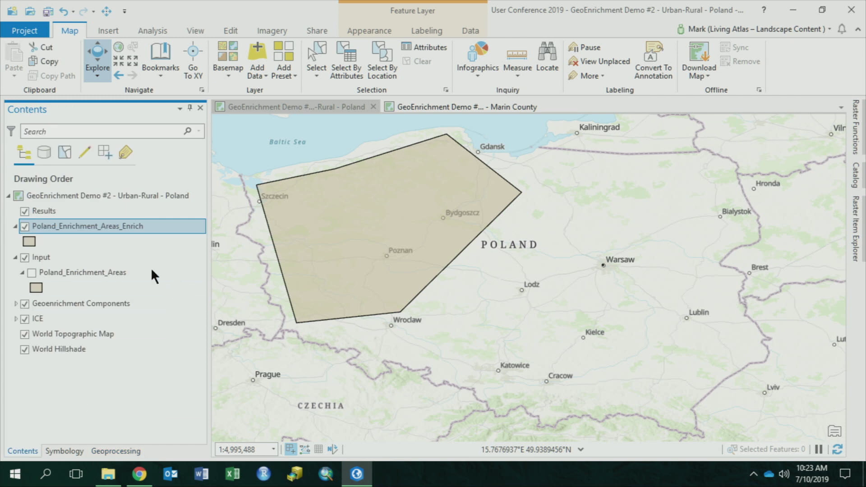
right_click(46, 228)
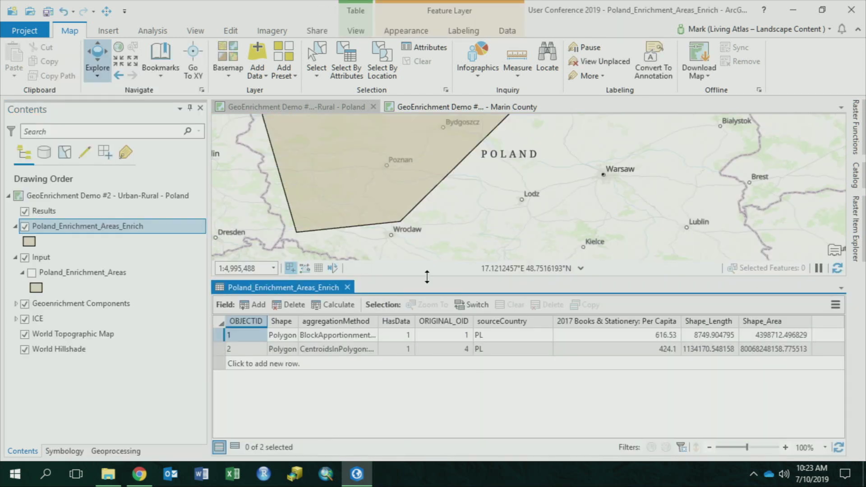
drag(425, 277, 425, 231)
drag(378, 275, 426, 282)
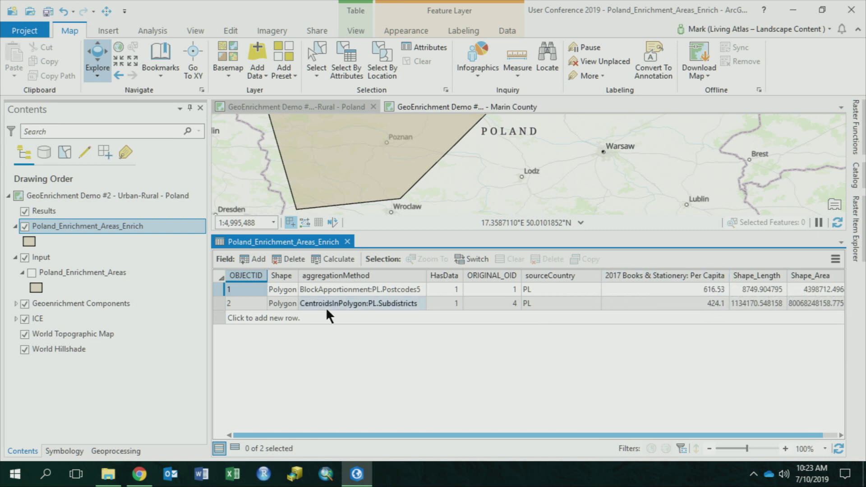
Select the record using BlockApportionment:PL.Postcodes5, zoom the map to its polygon, and slightly widen the aggregationMethod column
click(218, 289)
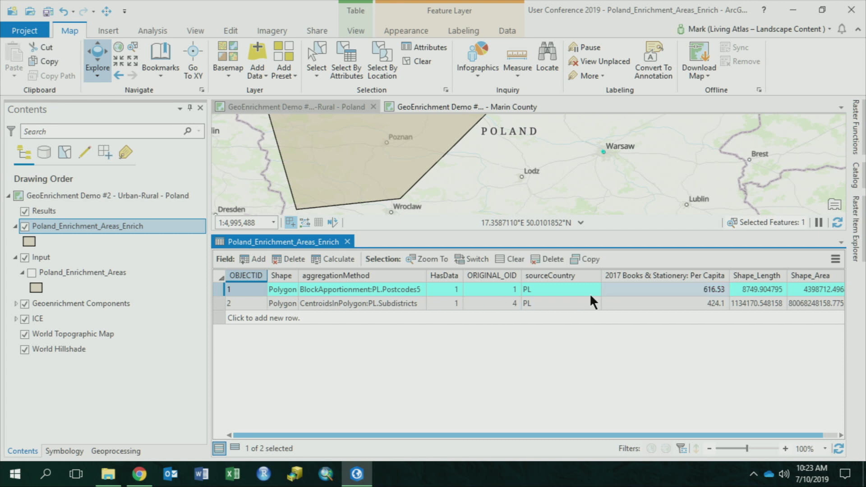
click(436, 259)
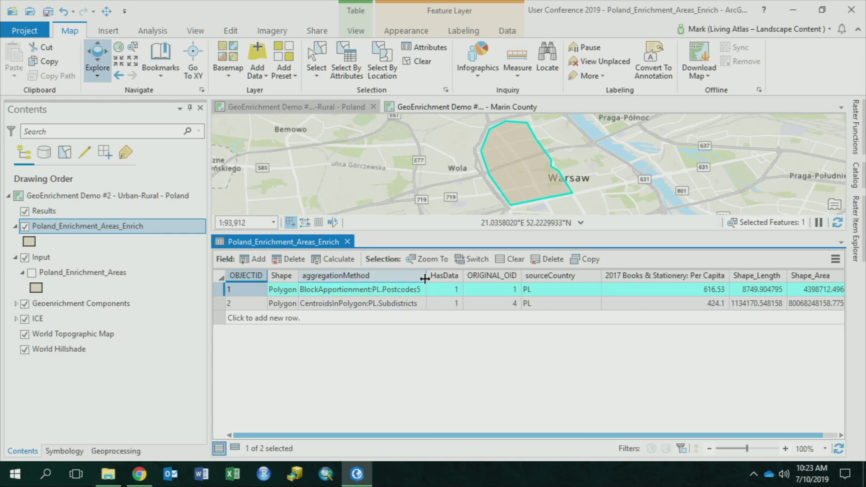
drag(427, 276, 431, 276)
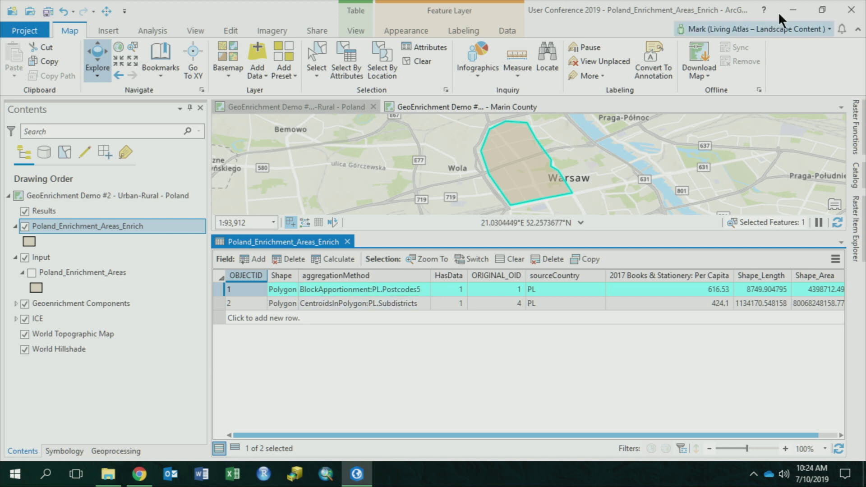
Switch to File Explorer, sort the Desktop folder by date modified, and open the GeoEnrichment and Living Atlas Demographic Data presentation
click(793, 10)
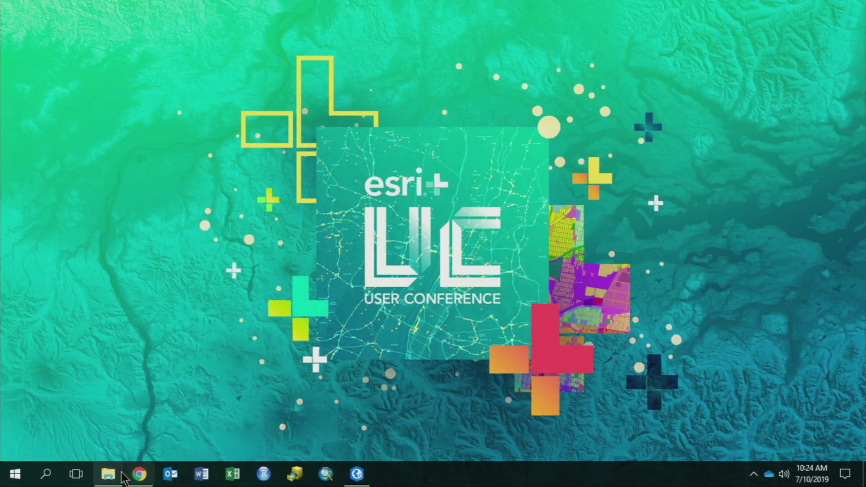
click(108, 473)
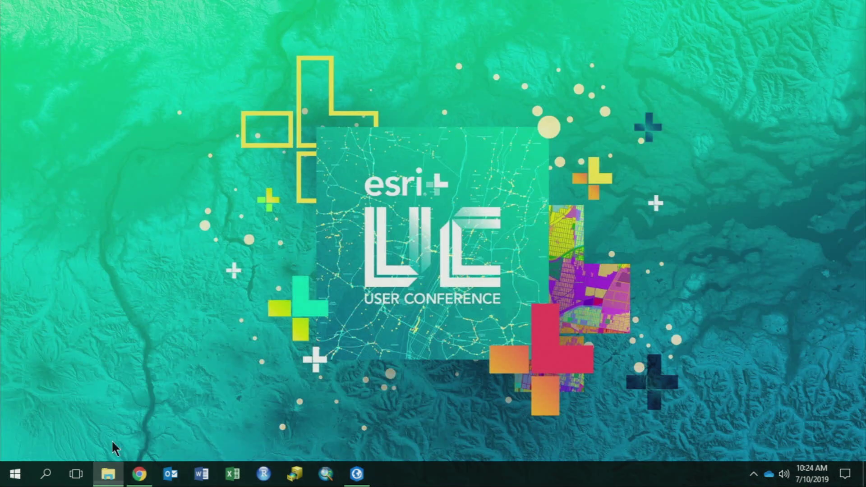
drag(290, 258, 295, 167)
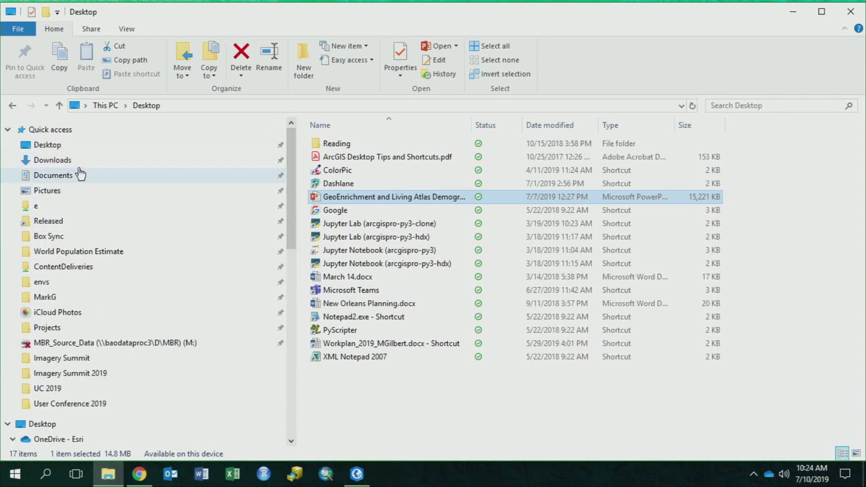
click(59, 145)
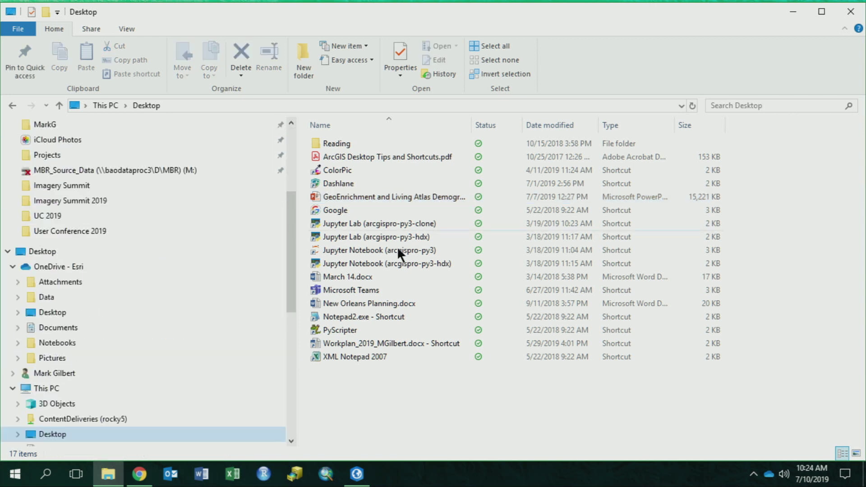
click(559, 123)
click(413, 143)
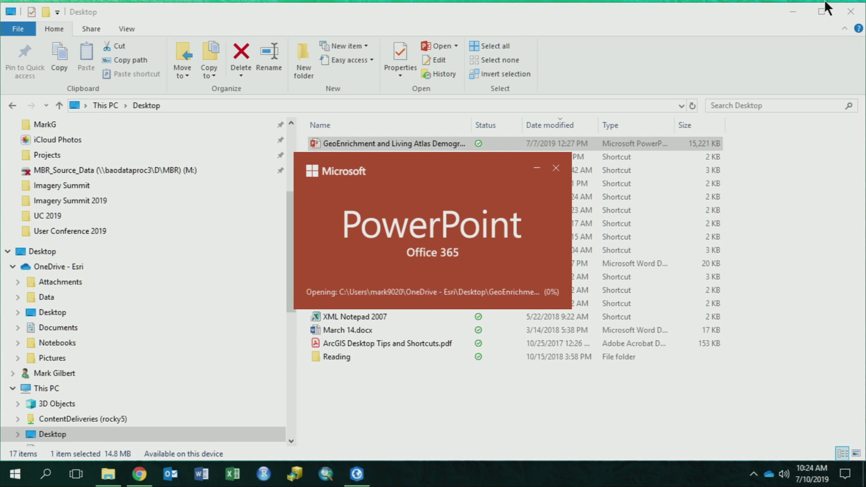
click(794, 11)
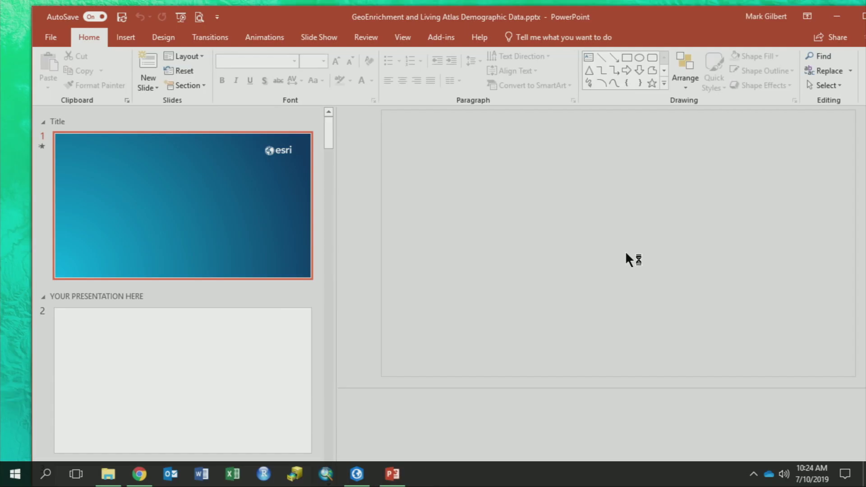
Go to slide 12, "Poland Urban vs. Rural", in the presentation and switch back to ArcGIS Pro
scroll(328, 439, down, 10)
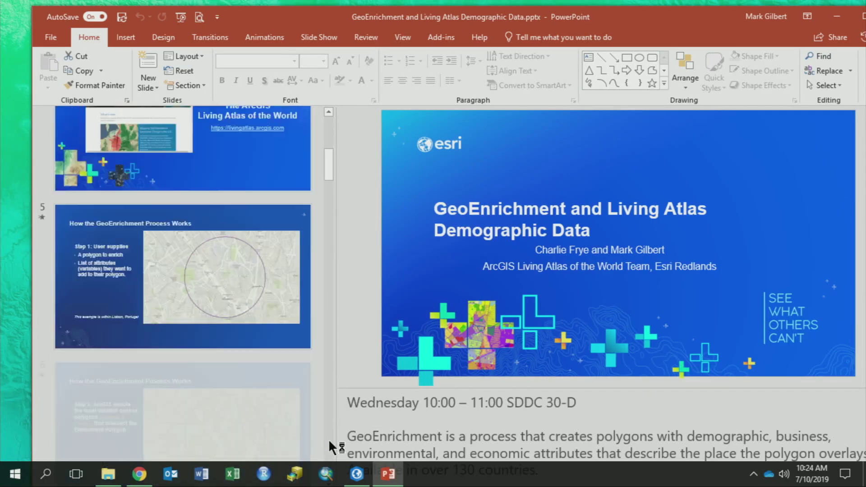
scroll(328, 439, down, 10)
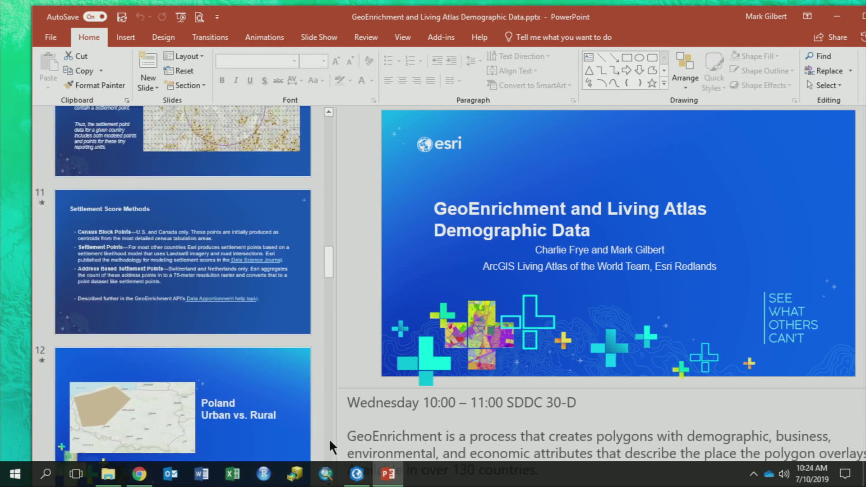
click(294, 376)
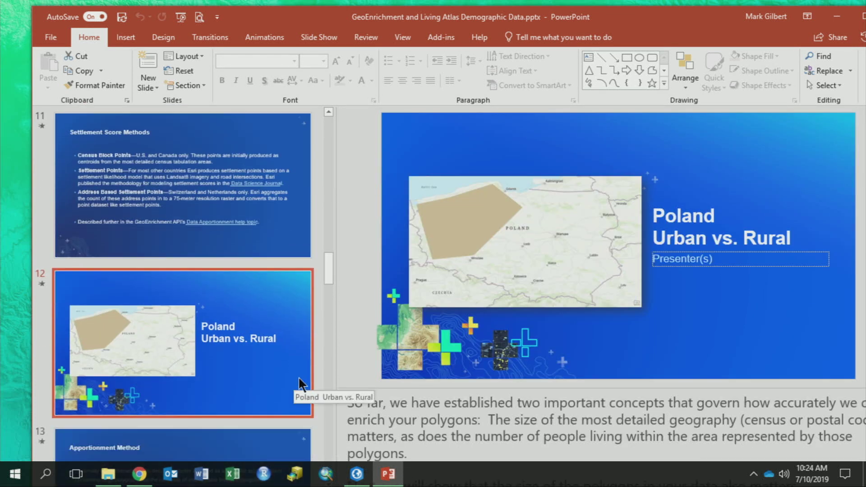
click(356, 473)
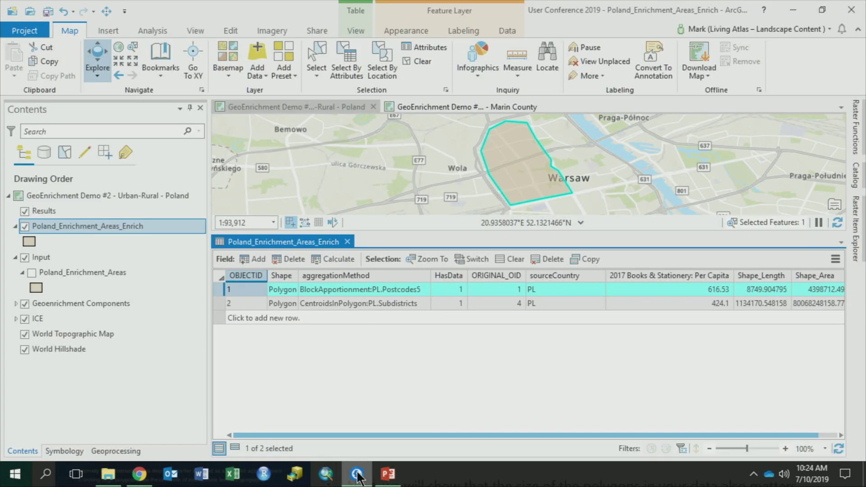
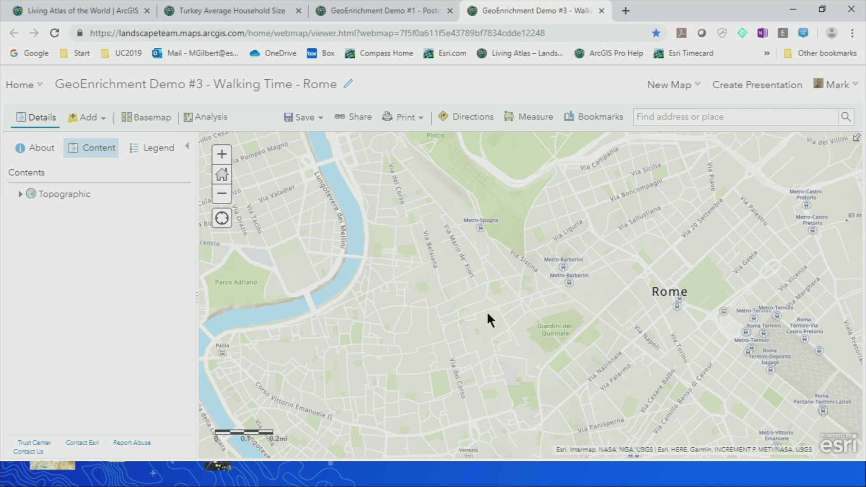
Create a map notes layer named Vacation in the Rome walking time web map, using the Map Notes template
drag(487, 313, 434, 277)
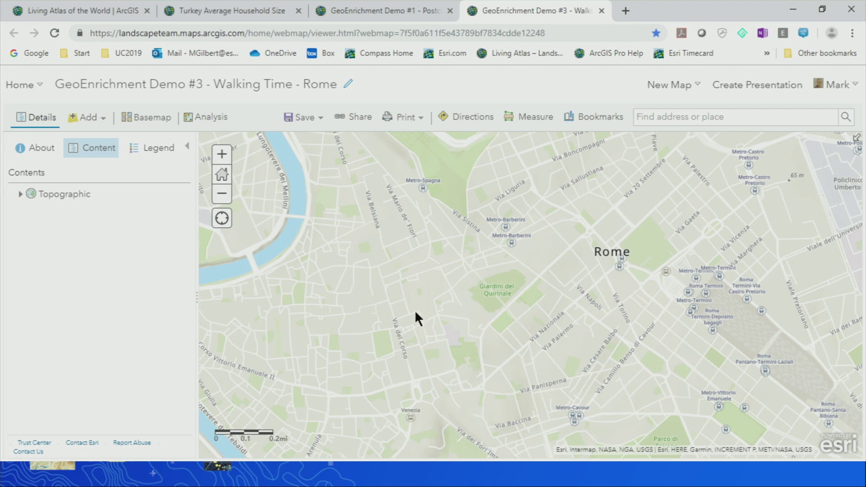
drag(396, 320, 383, 305)
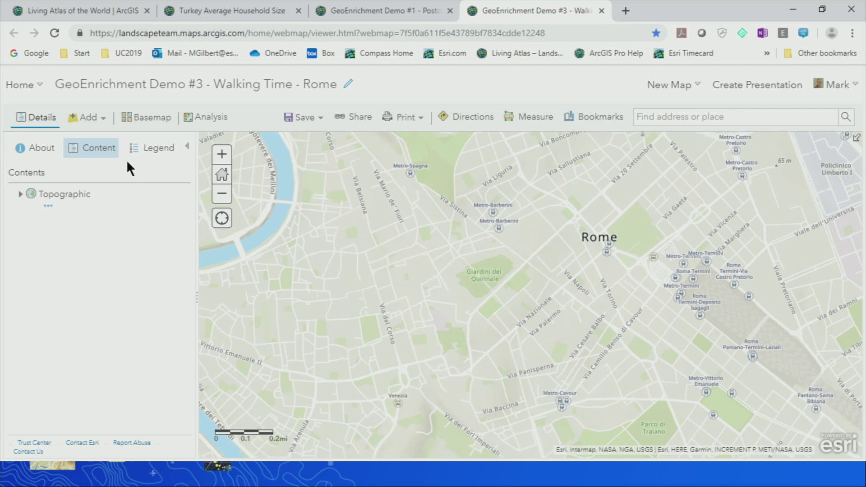
click(102, 119)
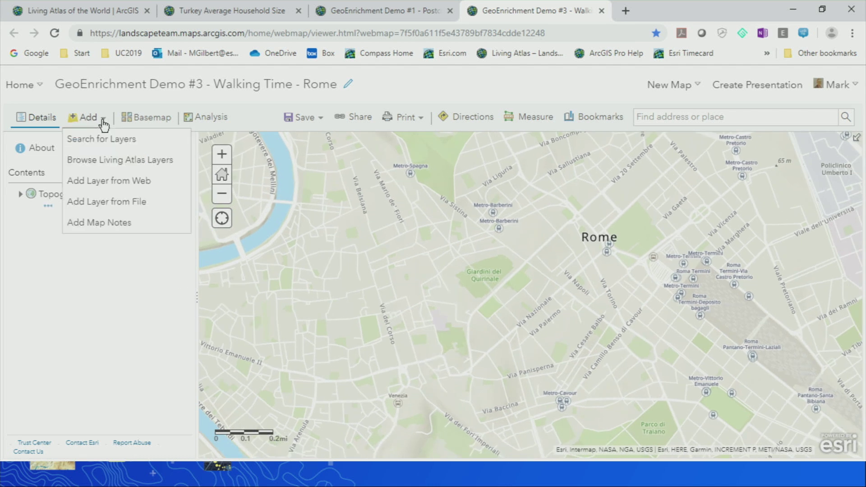
click(106, 223)
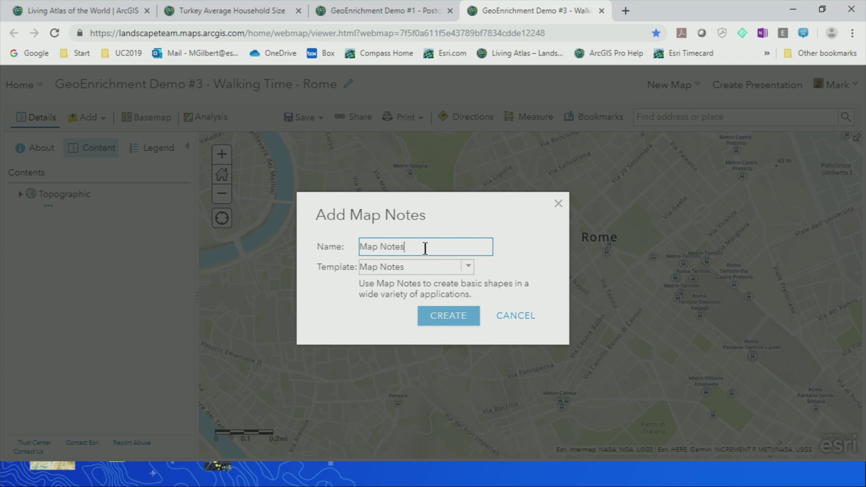
drag(429, 250, 314, 260)
text(Vacation)
click(447, 315)
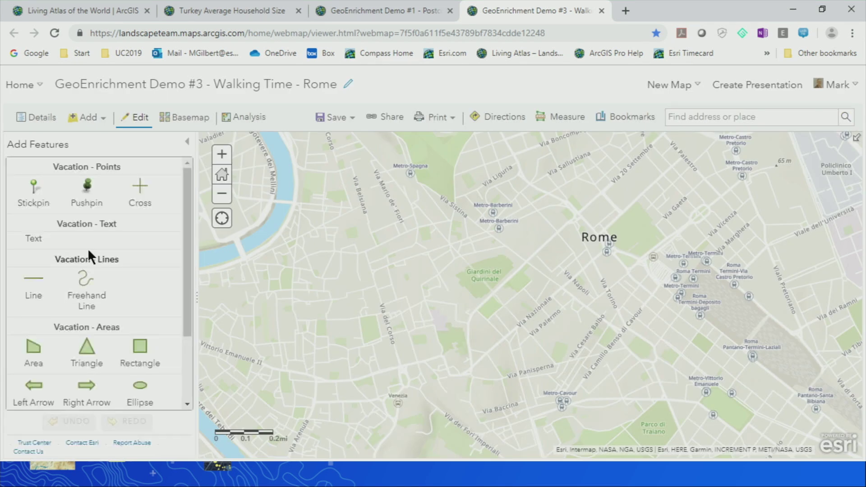
Place a stickpin point just north of the Metro-Cavour station and title it Flat
click(32, 180)
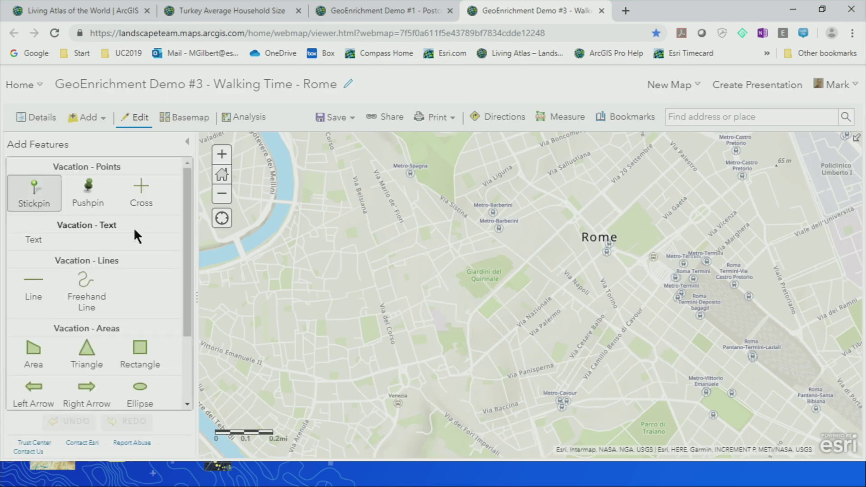
click(560, 377)
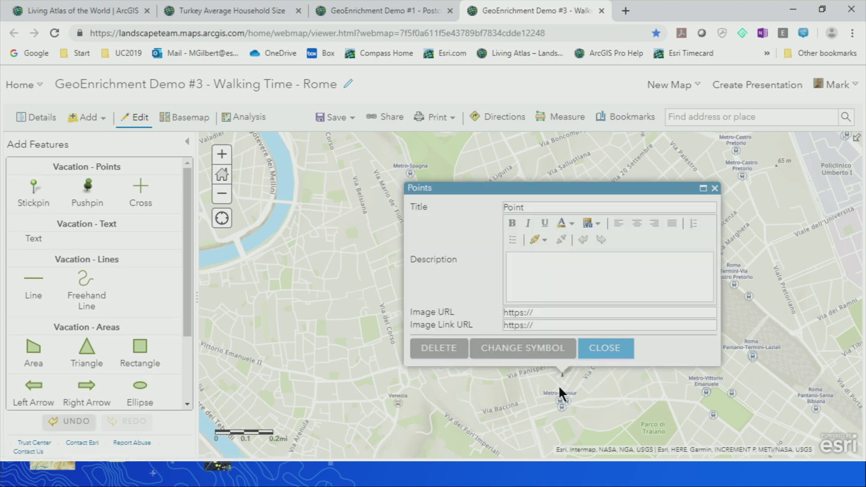
click(522, 208)
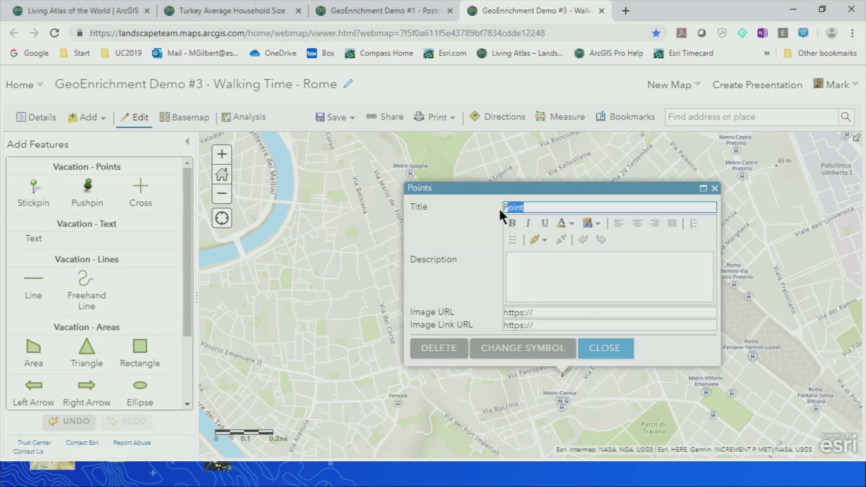
click(501, 203)
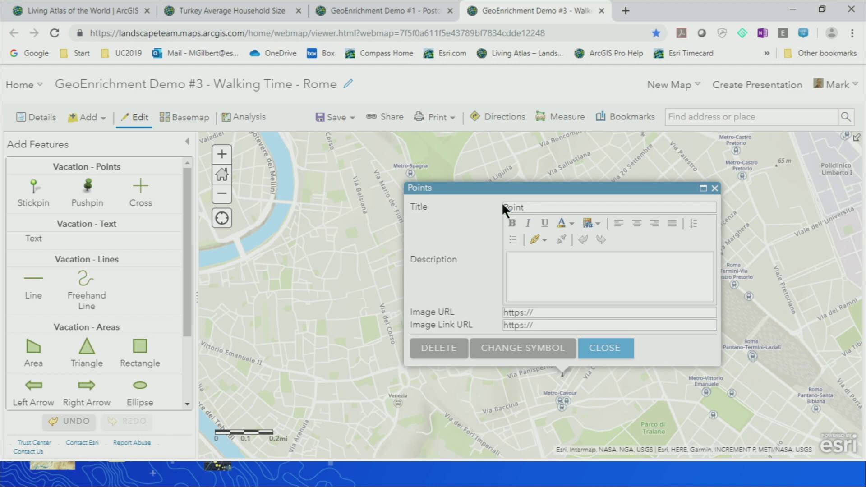
click(544, 204)
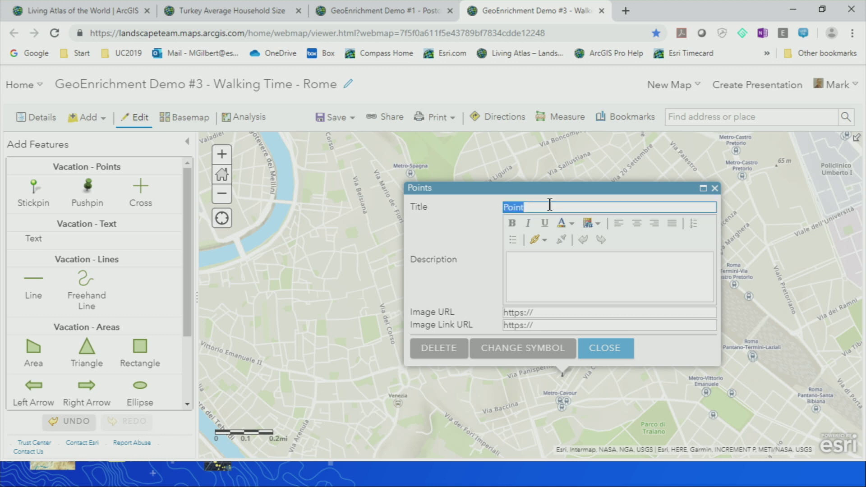
text(Flat)
Change the Flat point's symbol to the purple round pin at 55 px and close its editor
click(537, 347)
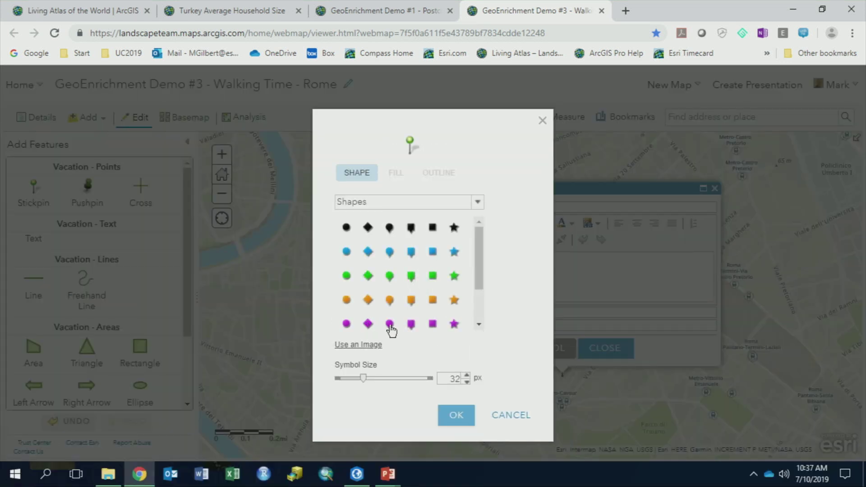
click(390, 323)
drag(364, 378, 380, 389)
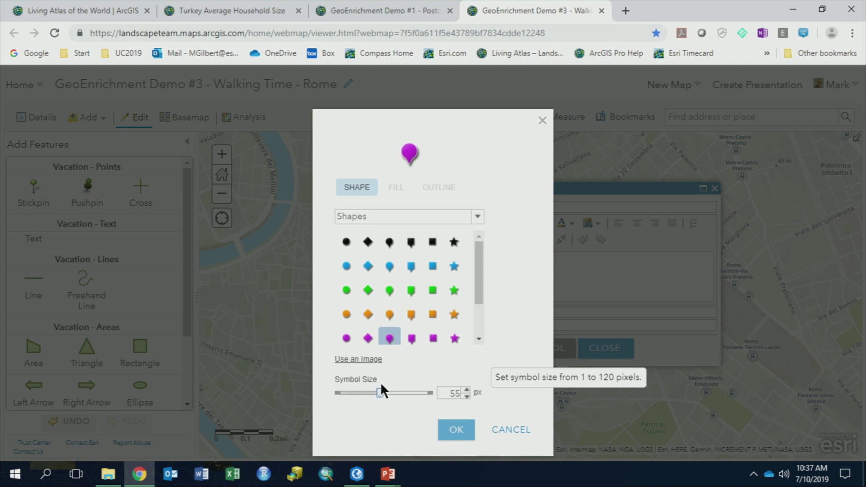
click(455, 433)
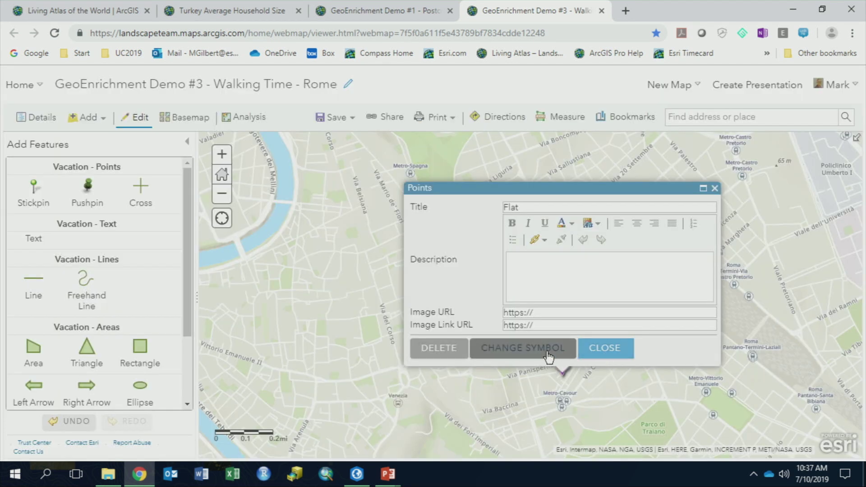
click(605, 349)
Finish editing the map notes and open the Enrich Layer analysis tool for the Vacation points, widening its pane
drag(601, 369, 600, 336)
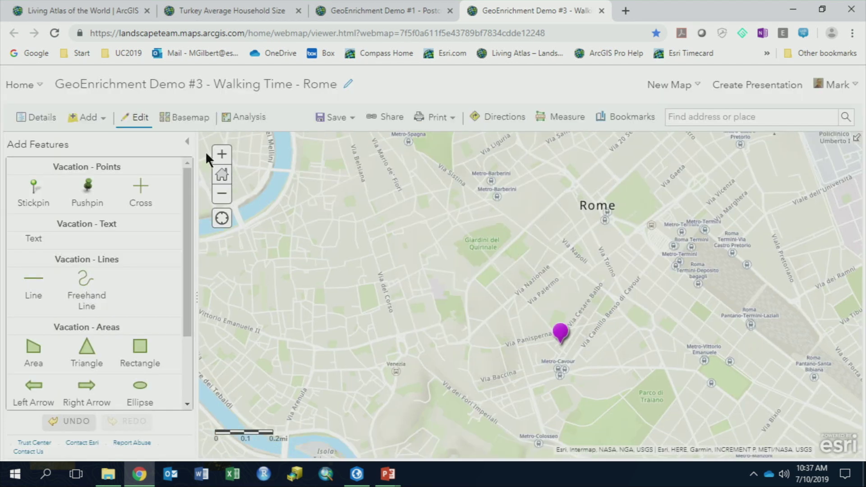
click(192, 143)
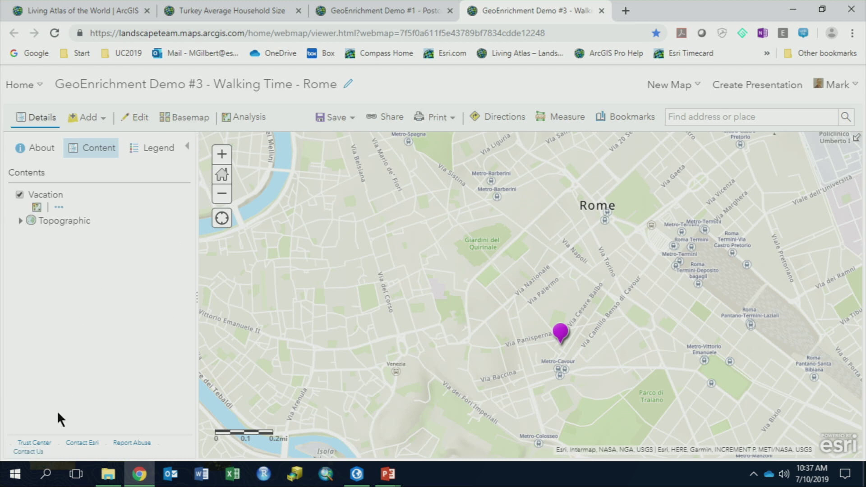
click(37, 208)
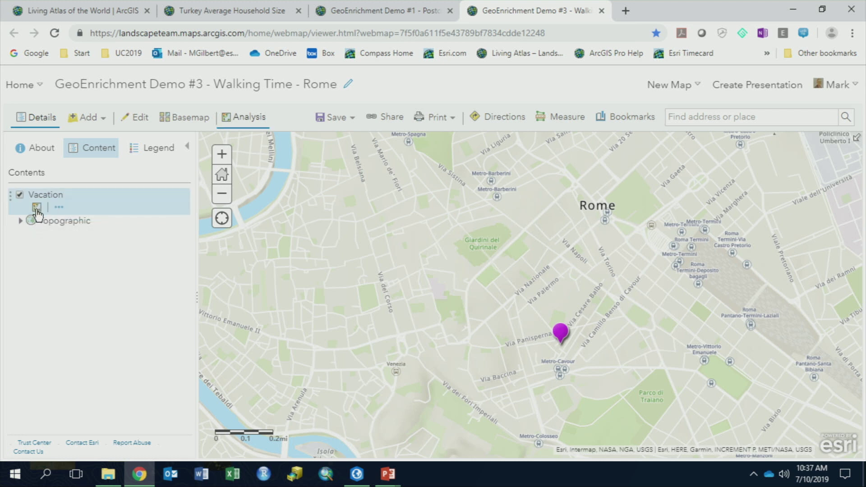
click(42, 201)
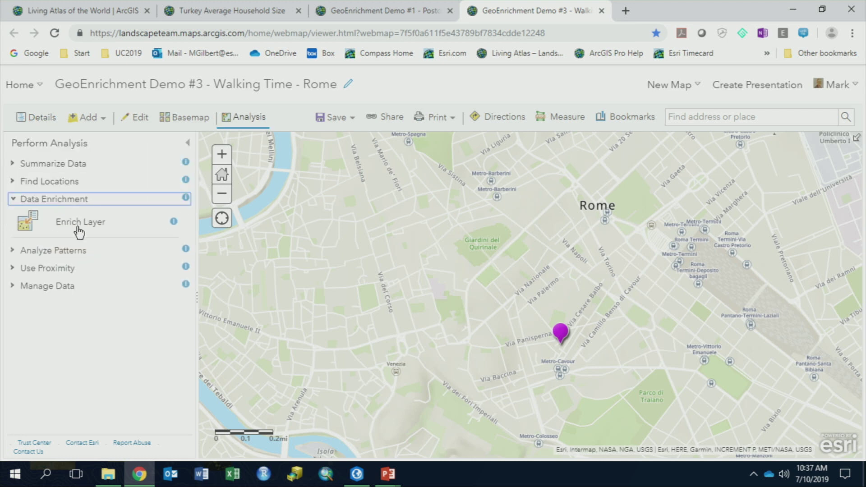
click(80, 223)
drag(196, 260, 261, 273)
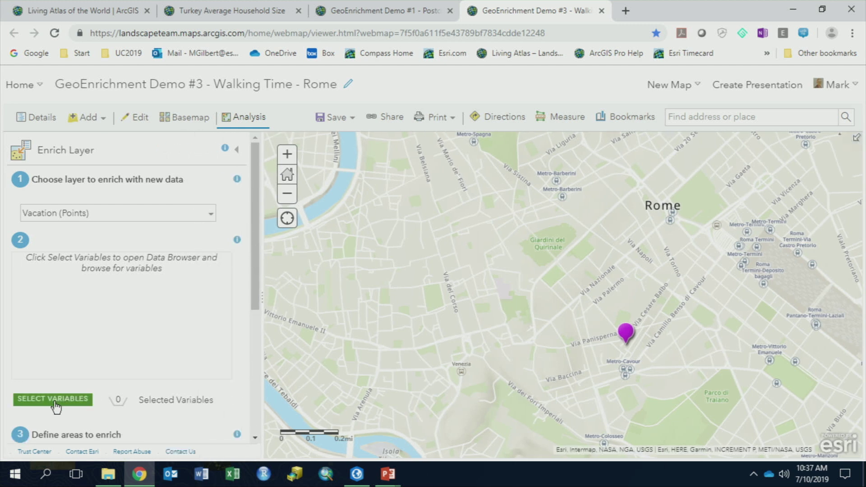
Select all 2017 Population Totals variables from Italy's 15-year age increments as enrichment variables
click(53, 401)
click(286, 154)
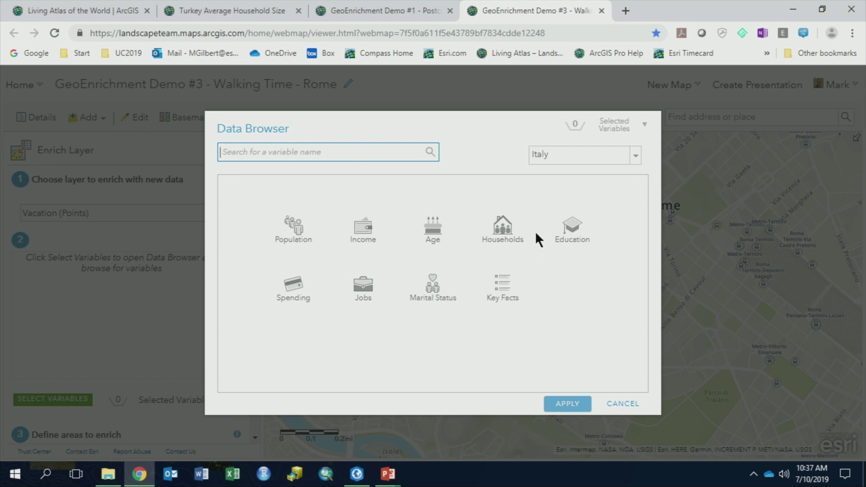
click(432, 232)
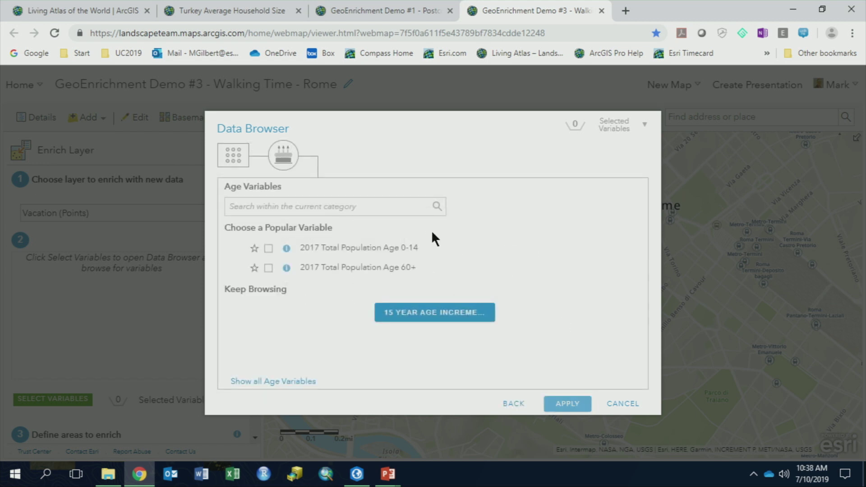
click(432, 316)
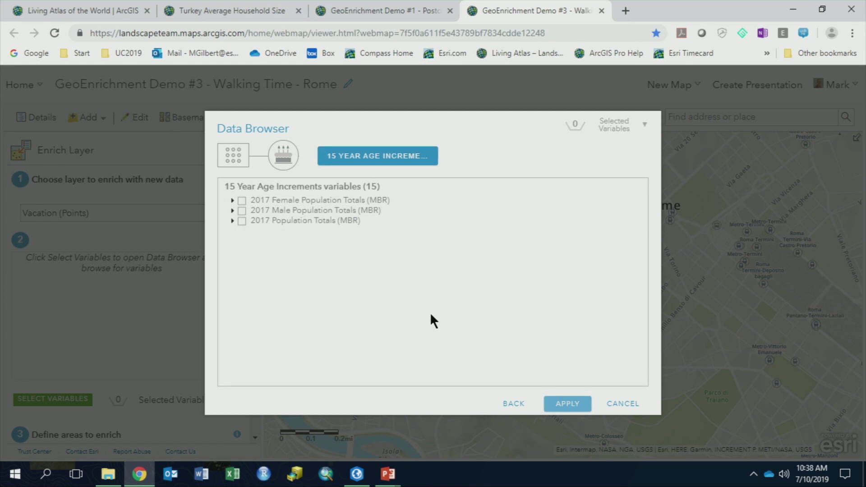
click(232, 220)
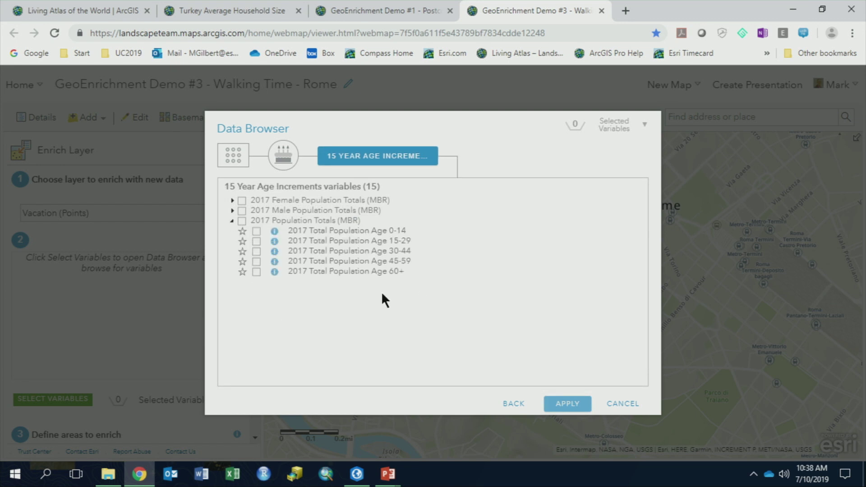
click(242, 220)
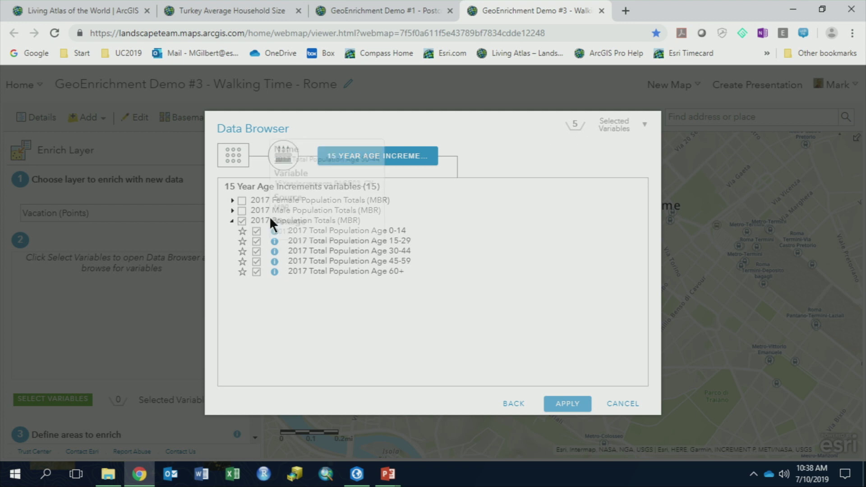
Add the 2017 educational attainment variables With Degree and High School Degree and apply the variable selection
click(233, 155)
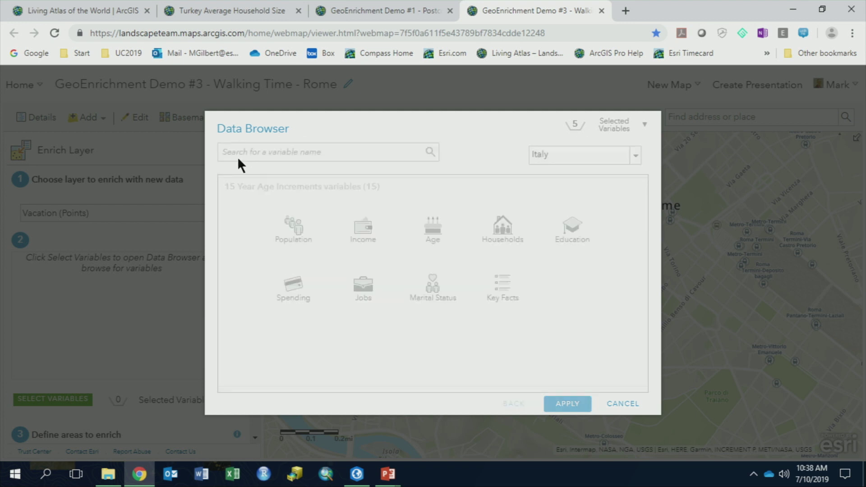
click(572, 227)
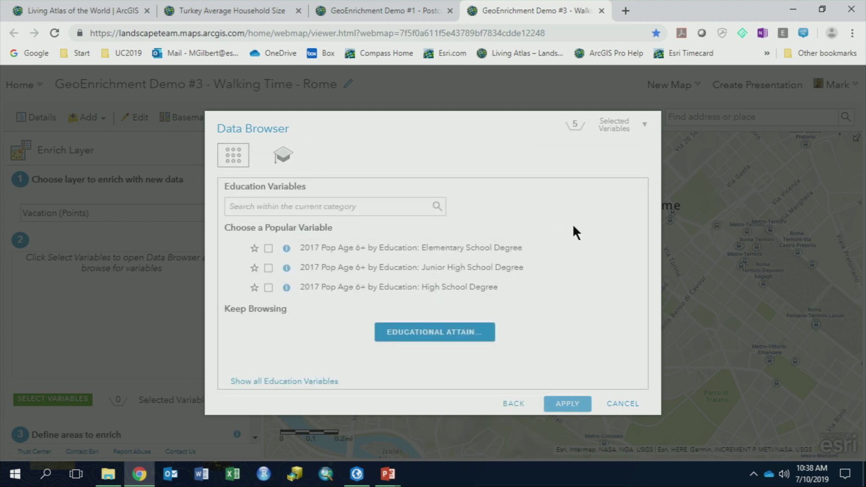
click(448, 334)
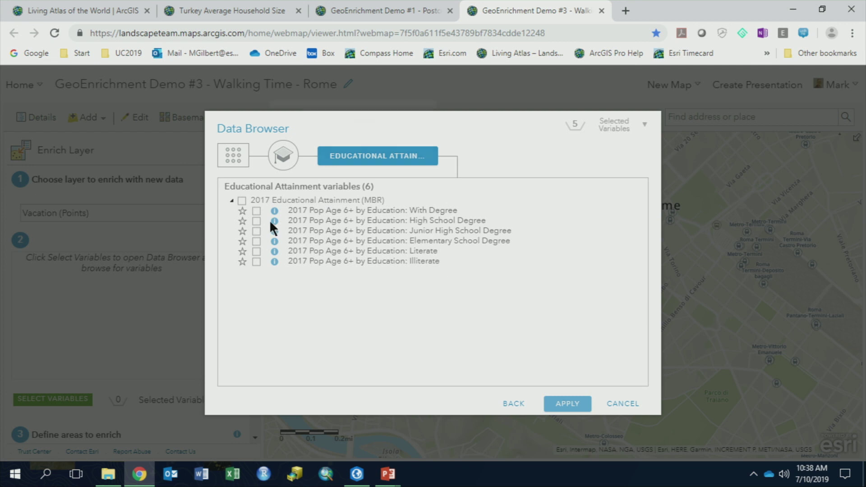
click(256, 210)
click(256, 221)
click(568, 403)
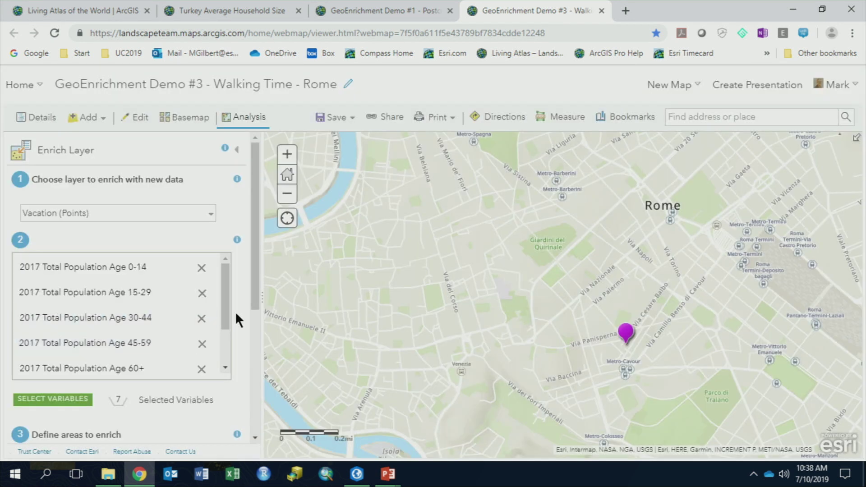
Define the areas to enrich as a Walking Time of 5 minutes
drag(255, 294, 241, 408)
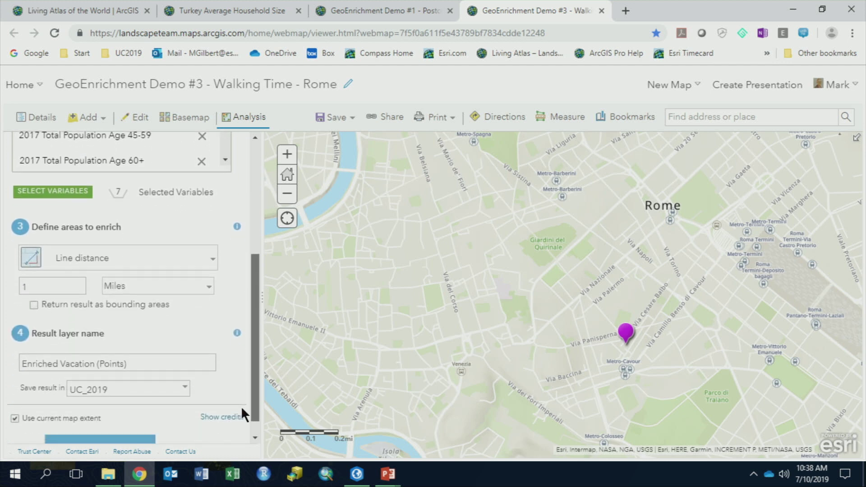
click(215, 262)
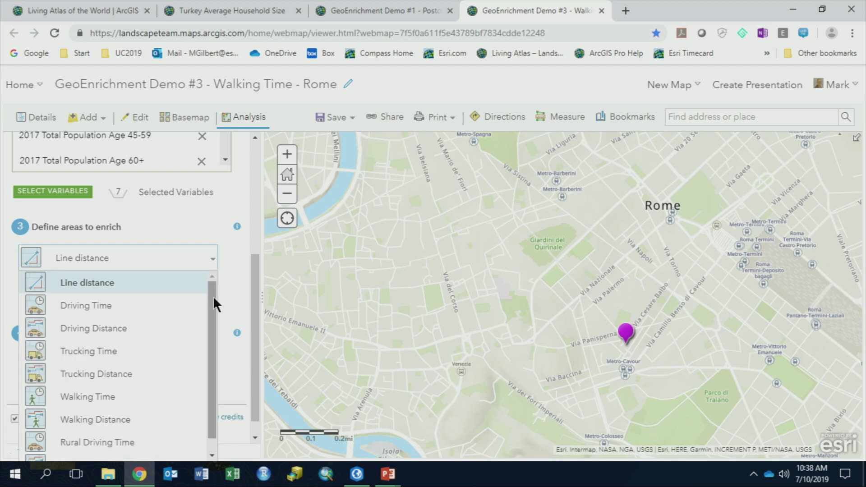
drag(213, 295, 210, 323)
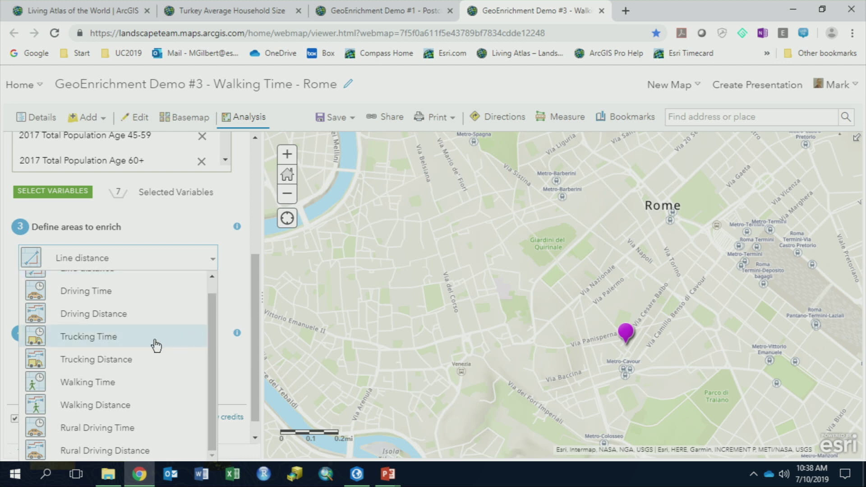
click(100, 386)
double_click(64, 292)
text(5)
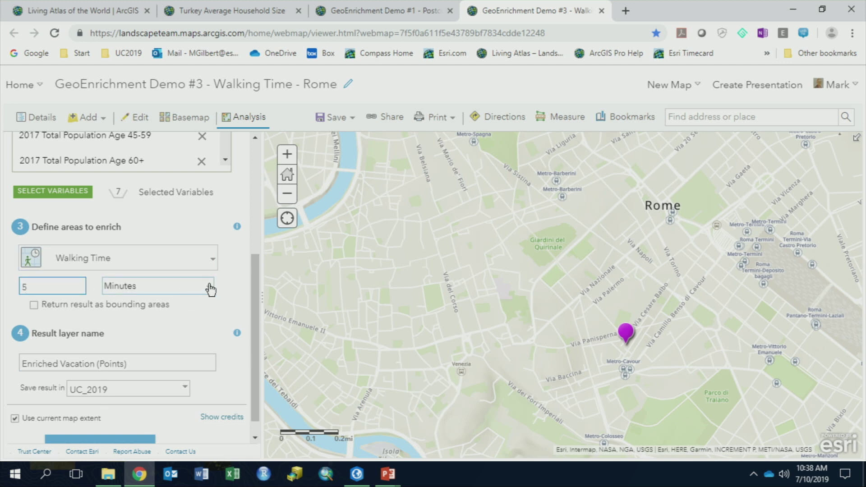
Return the result as bounding areas and run the enrichment analysis
click(34, 304)
drag(256, 339, 256, 351)
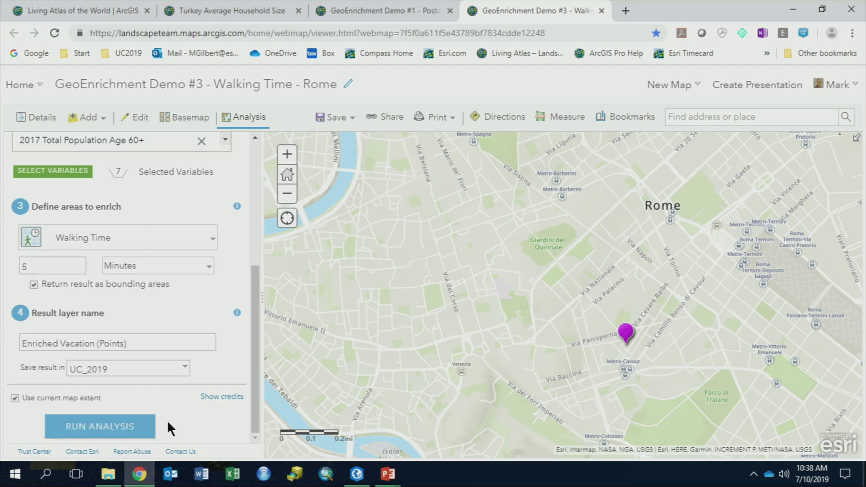
click(96, 426)
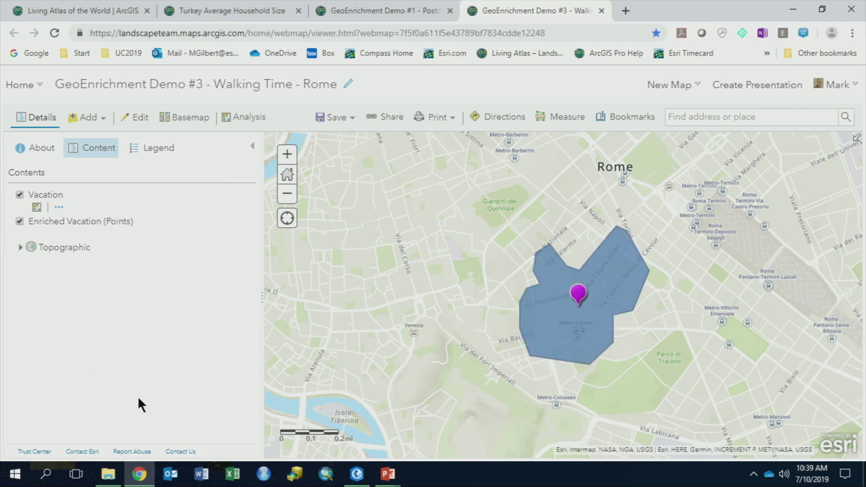
Open the attribute table of the Enriched Vacation (Points) layer and give the table more room
mouse_move(65, 221)
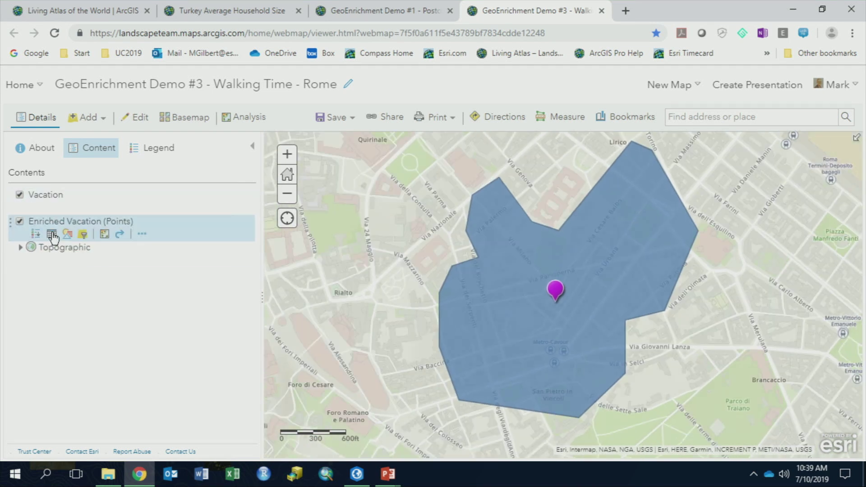
click(51, 234)
drag(262, 301, 174, 276)
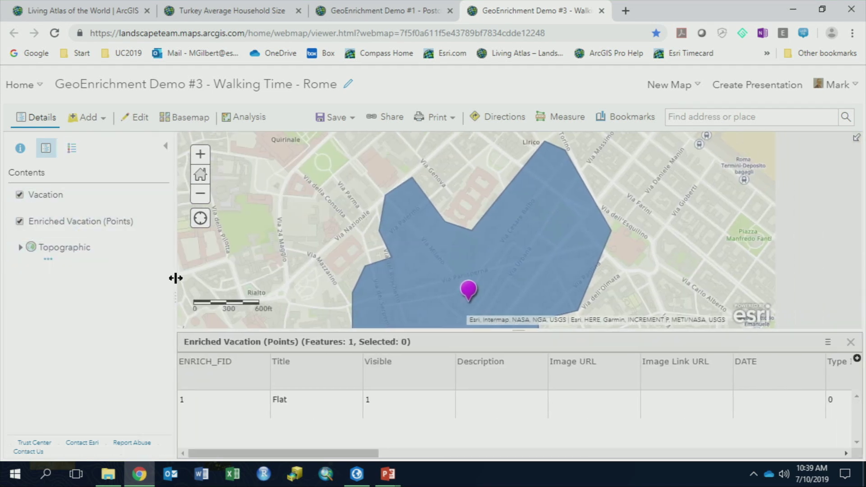
drag(518, 333, 532, 288)
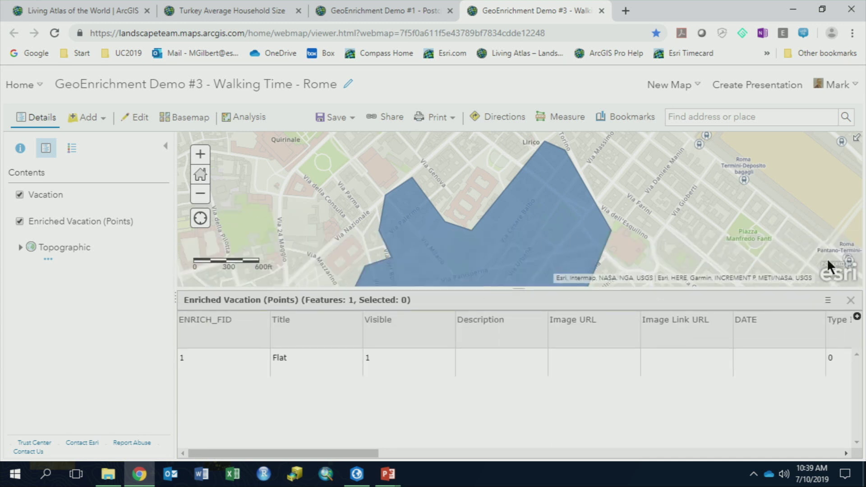
Close the table and examine the age and education values in the walking area's maximized pop-up, closing it when done
click(524, 240)
scroll(759, 237, up, 1)
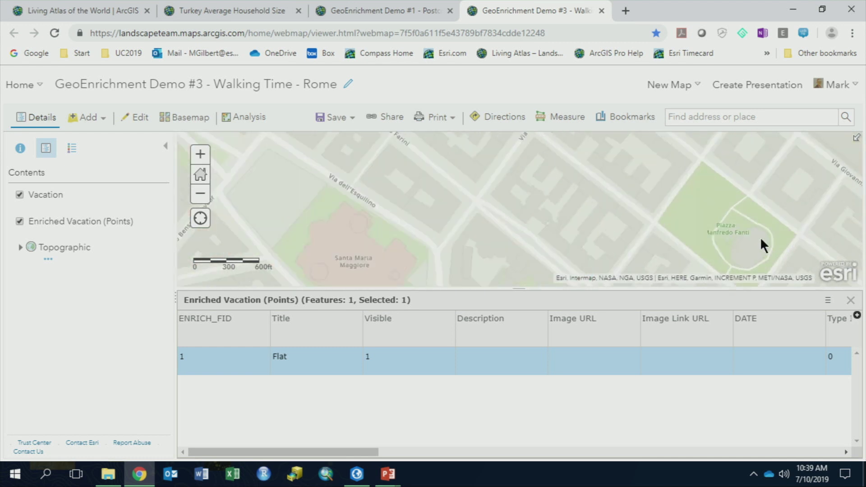
click(851, 299)
scroll(571, 238, up, 1)
scroll(563, 252, down, 1)
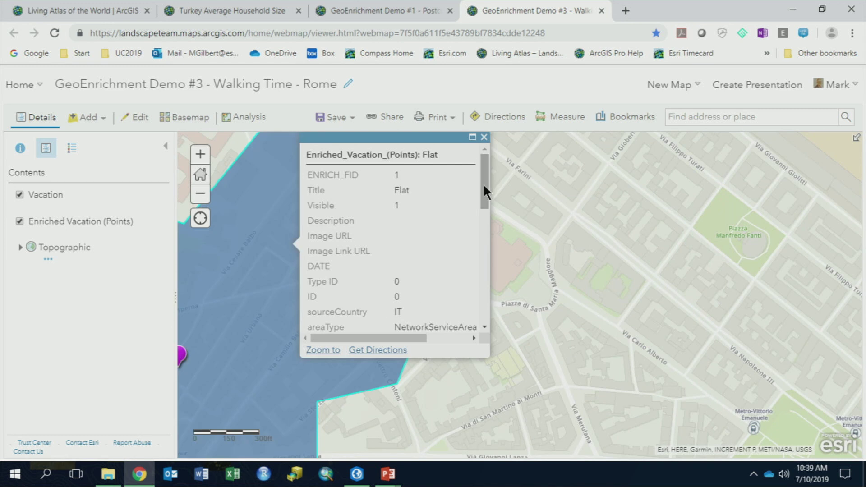
click(472, 137)
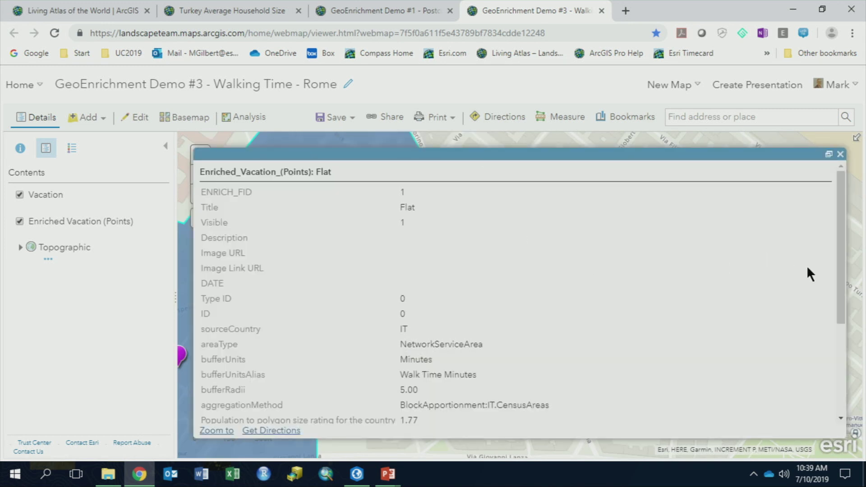
drag(841, 272, 815, 397)
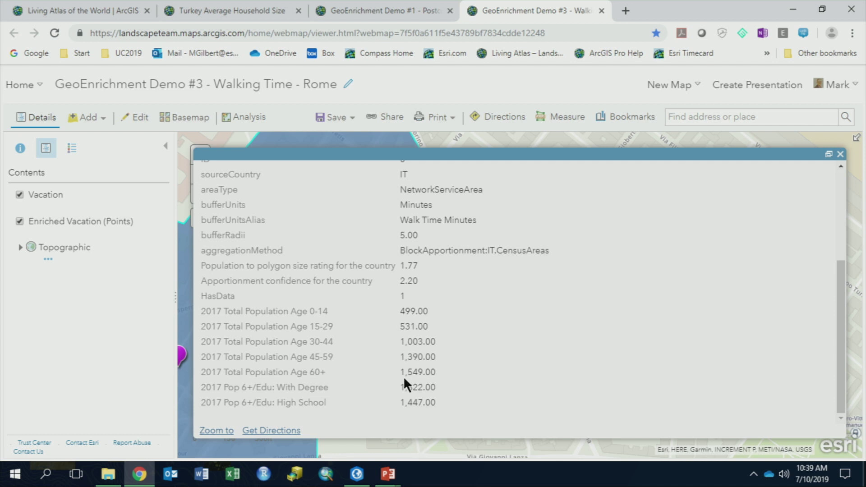
drag(400, 372, 435, 373)
click(440, 374)
scroll(608, 354, up, 2)
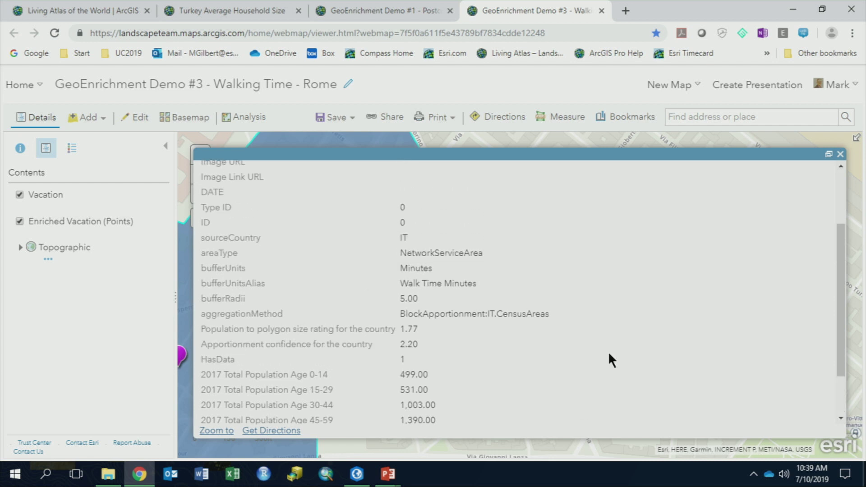
click(840, 155)
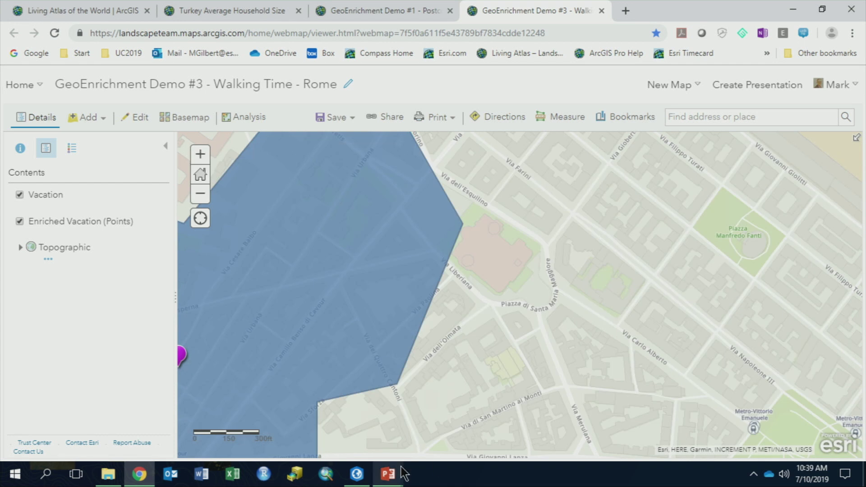
Switch to the PowerPoint slide show and go past "Rome, Italy" to the "Forest Dwellers in Marin County, California, USA" slide
key(alt+Tab)
key(alt+Tab)
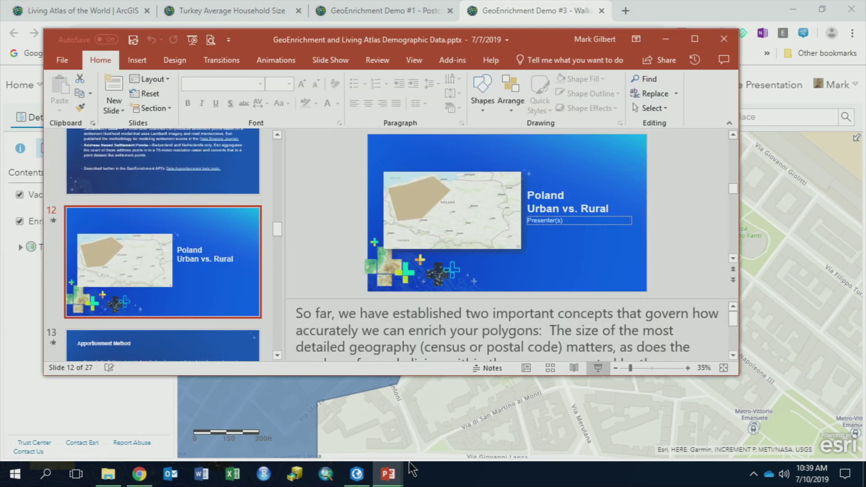
click(387, 474)
click(455, 421)
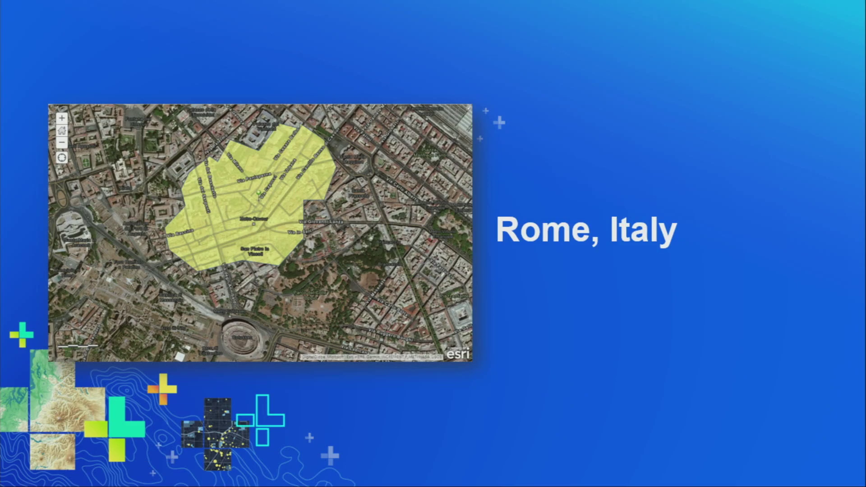
key(Right)
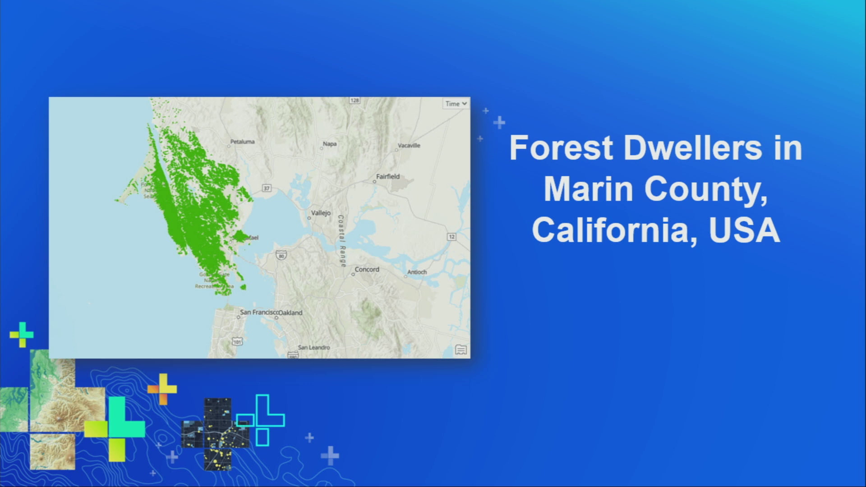
Switch back to the Rome web map in Chrome and examine the walking area's apportionment details in its maximized pop-up
key(alt+Tab)
key(alt+Tab)
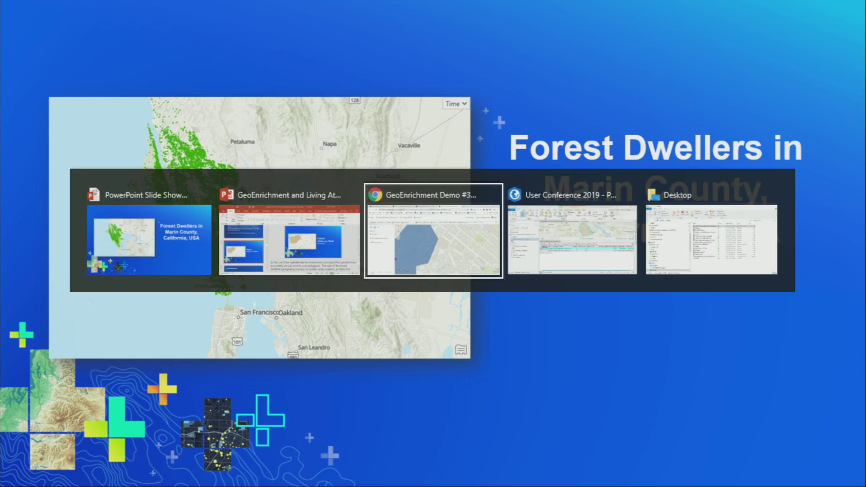
click(402, 255)
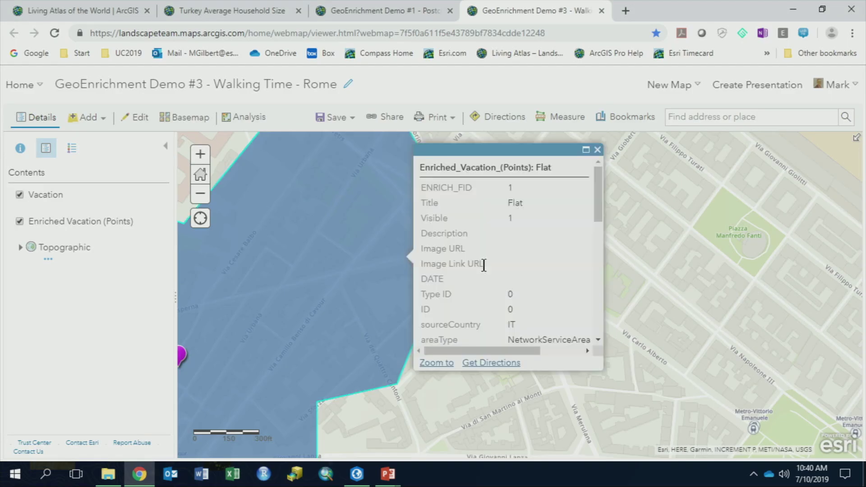
click(586, 150)
drag(836, 218, 841, 290)
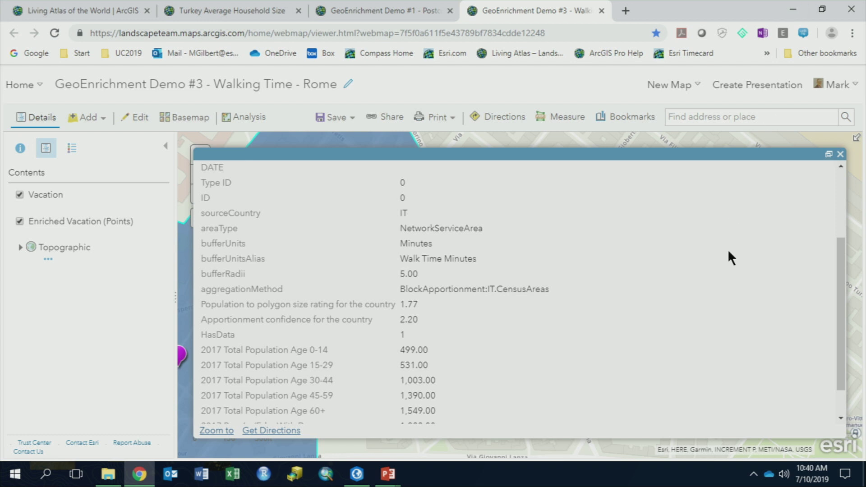
Switch from Chrome to the ArcGIS Pro project and bring up its Marin County map
click(793, 8)
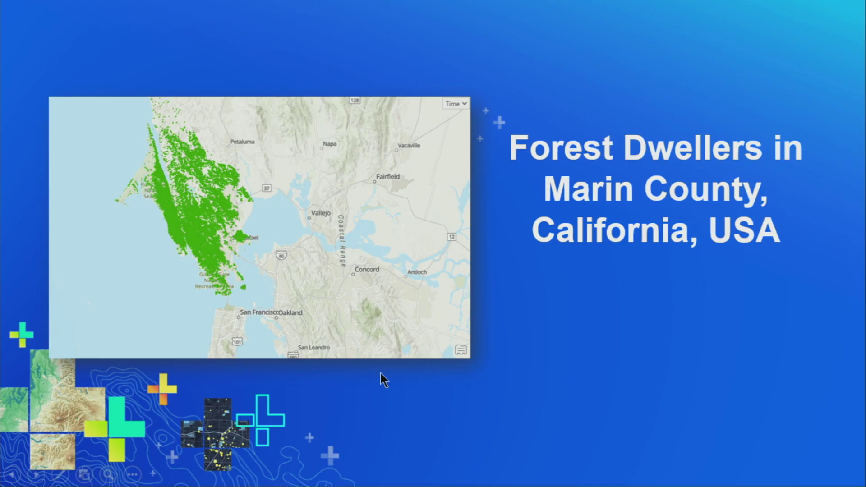
key(alt+Tab)
key(alt+Tab)
key(alt+Tab)
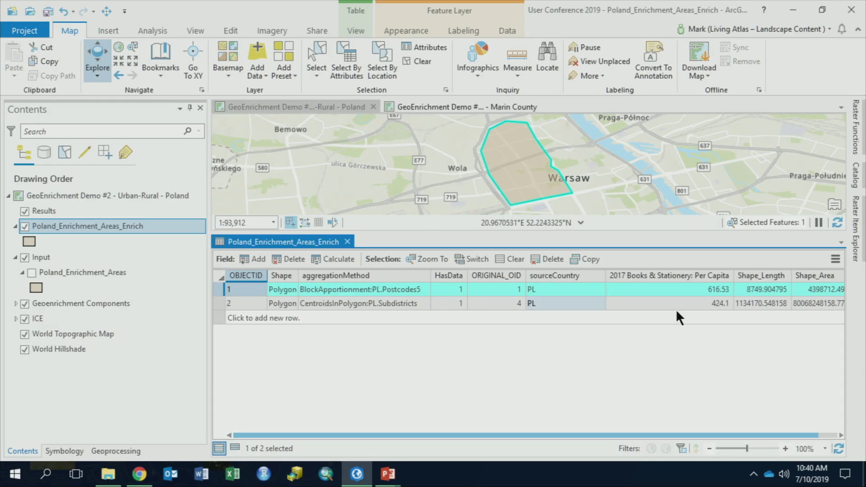
click(422, 106)
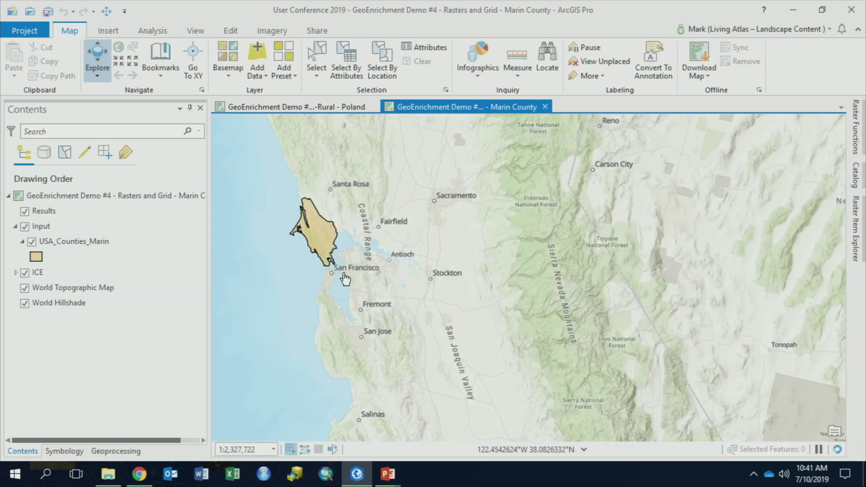
drag(368, 292, 419, 293)
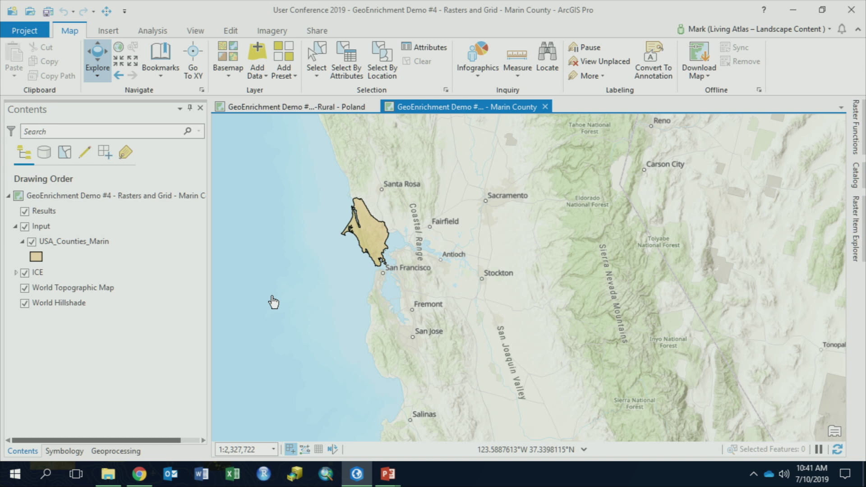
drag(208, 267, 193, 267)
drag(330, 321, 345, 338)
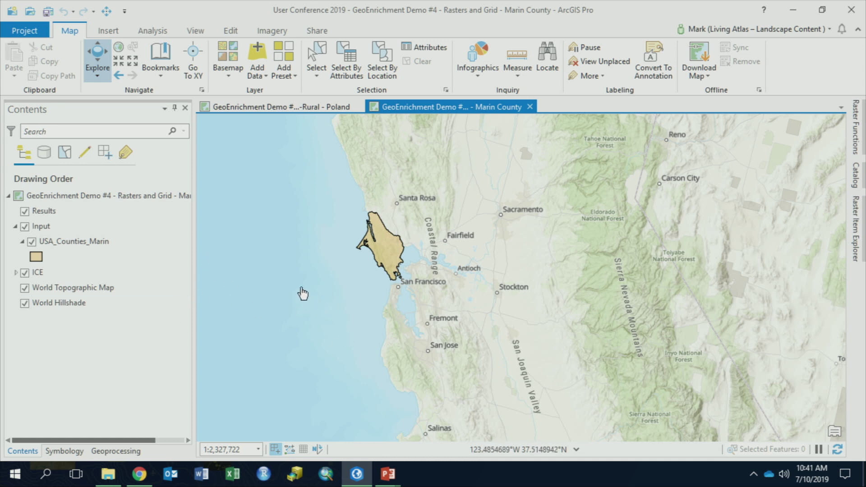
drag(303, 302, 315, 317)
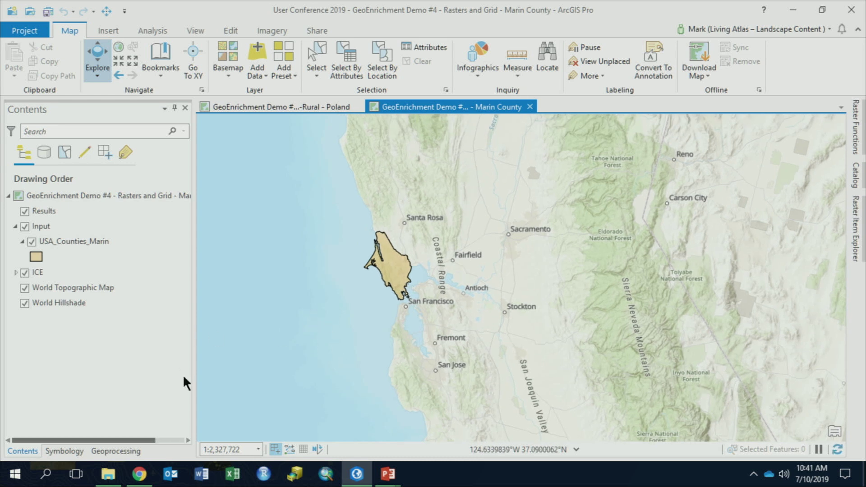
Search the Living Atlas for "nlcd", add the USA NLCD Land Cover layer to the map and review its land cover classes
click(261, 42)
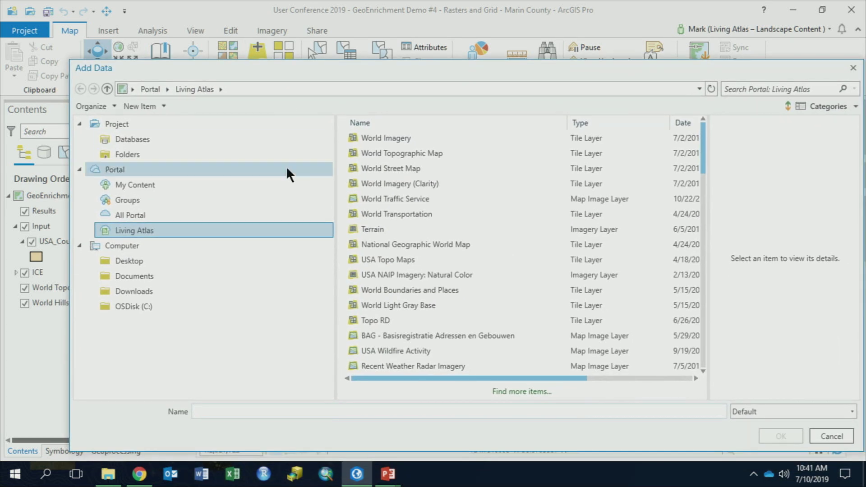
click(747, 87)
text(nlcd)
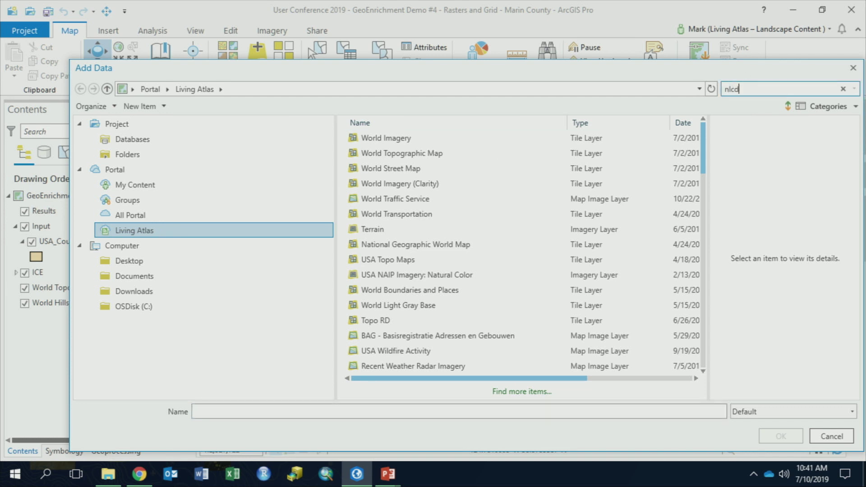
key(Return)
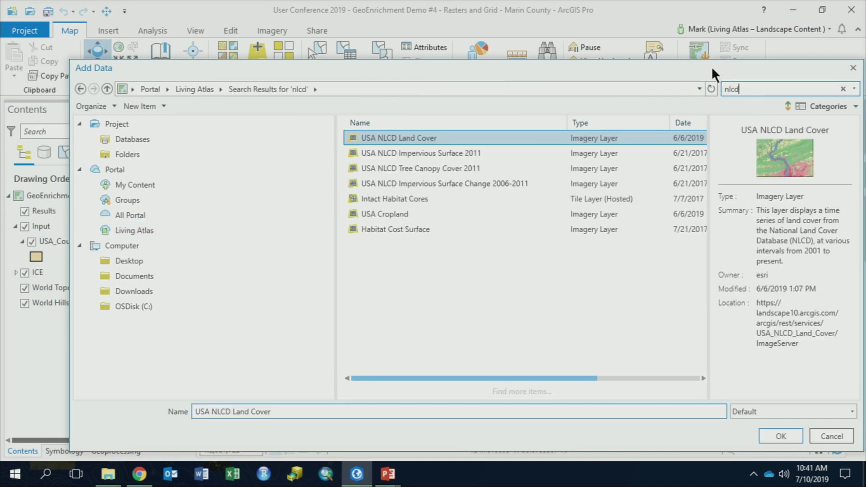
click(781, 435)
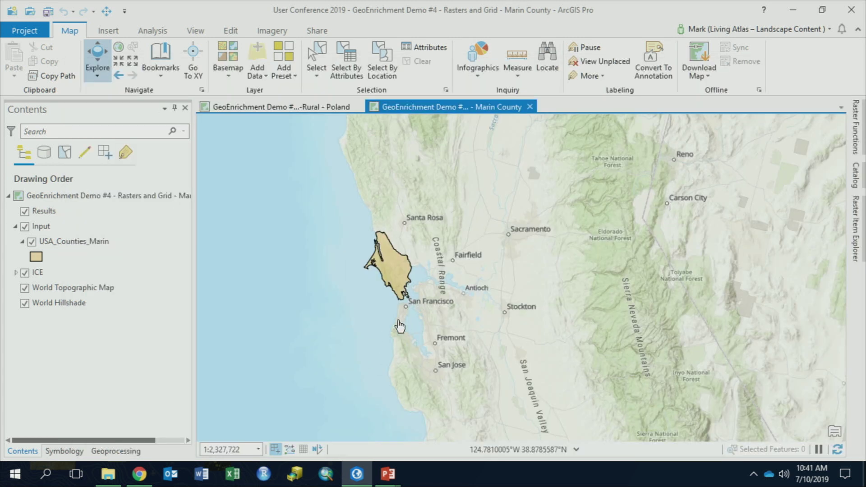
drag(311, 279, 319, 251)
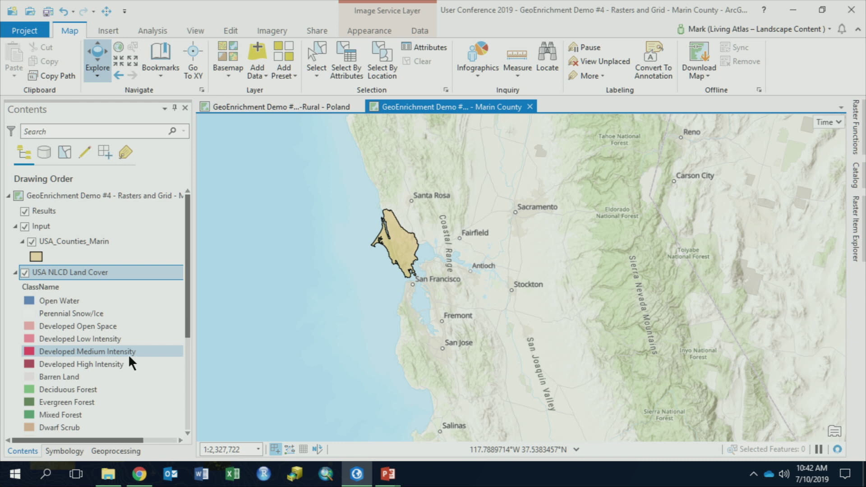
drag(187, 283, 188, 310)
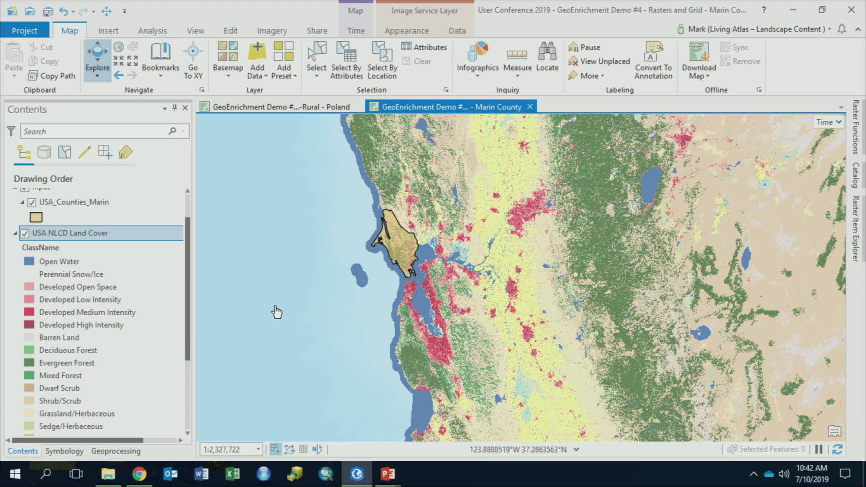
drag(276, 311, 298, 323)
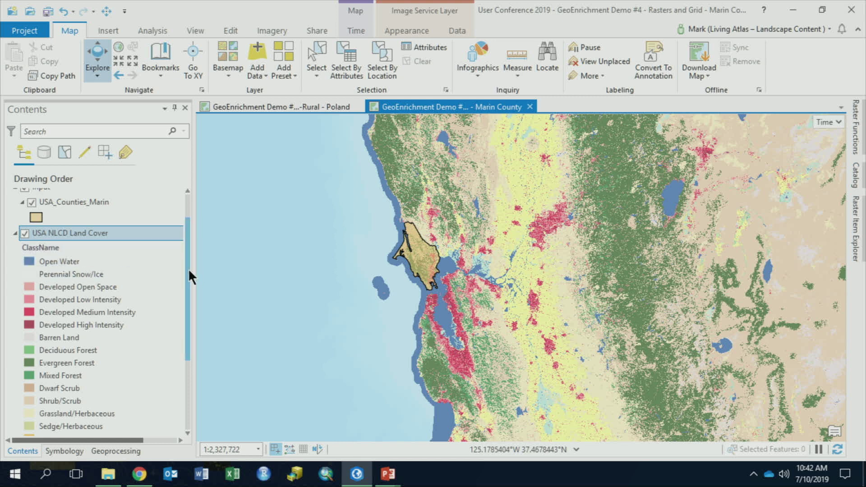
drag(188, 269, 186, 276)
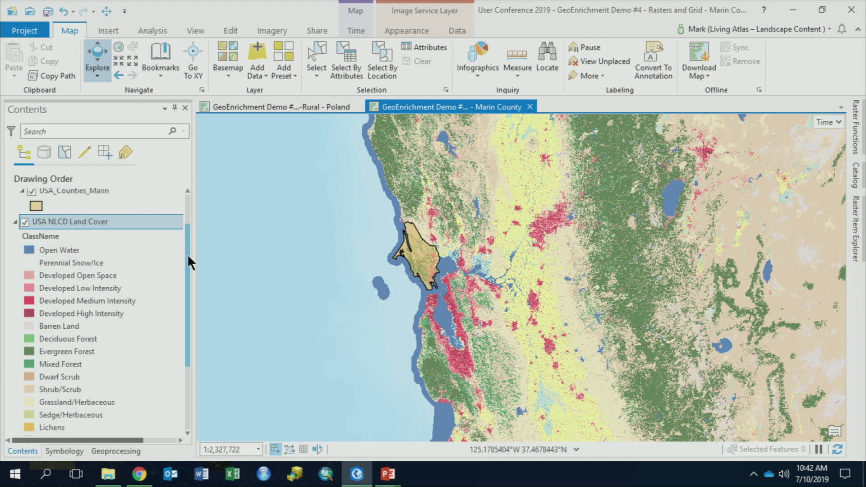
scroll(187, 252, up, 1)
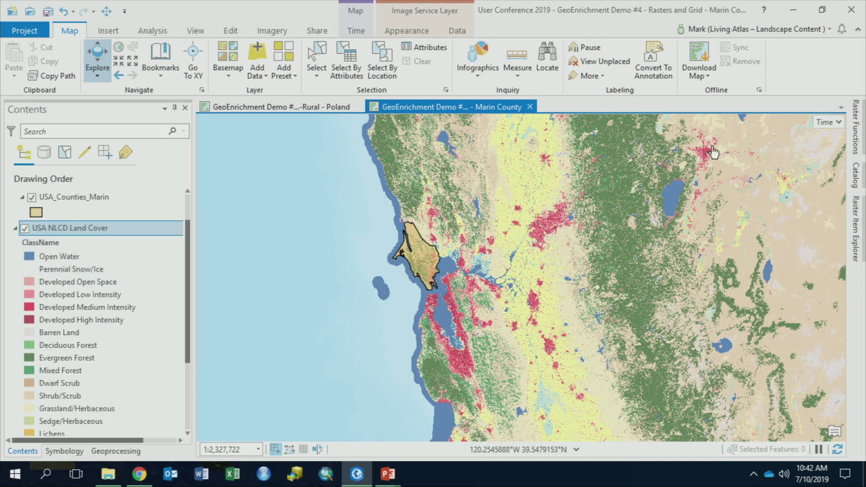
Search the raster functions for "remap" and open the Remap function's parameters
click(855, 126)
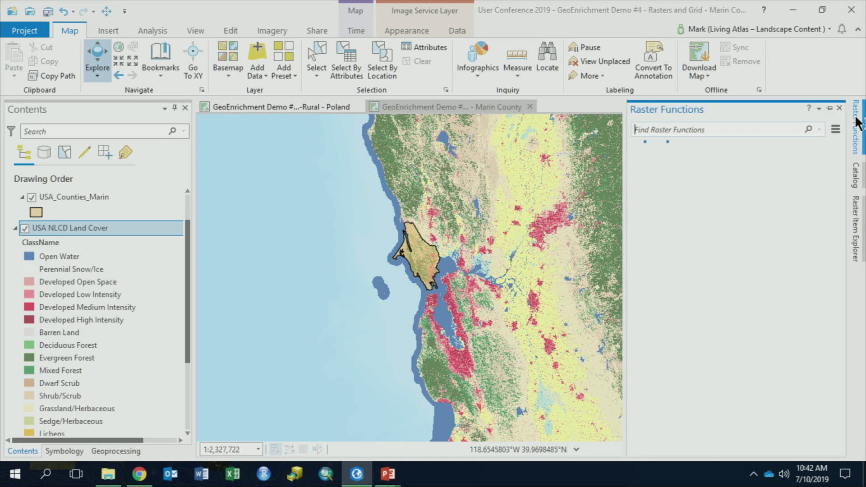
click(694, 129)
text(remap)
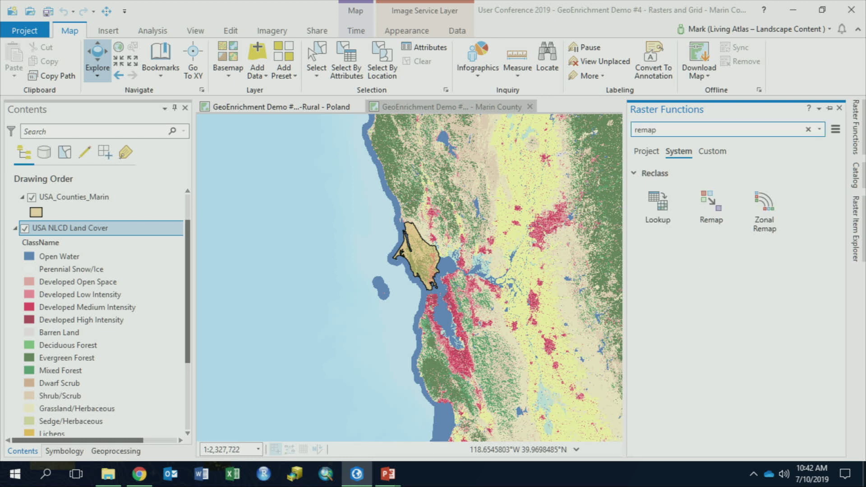
click(720, 212)
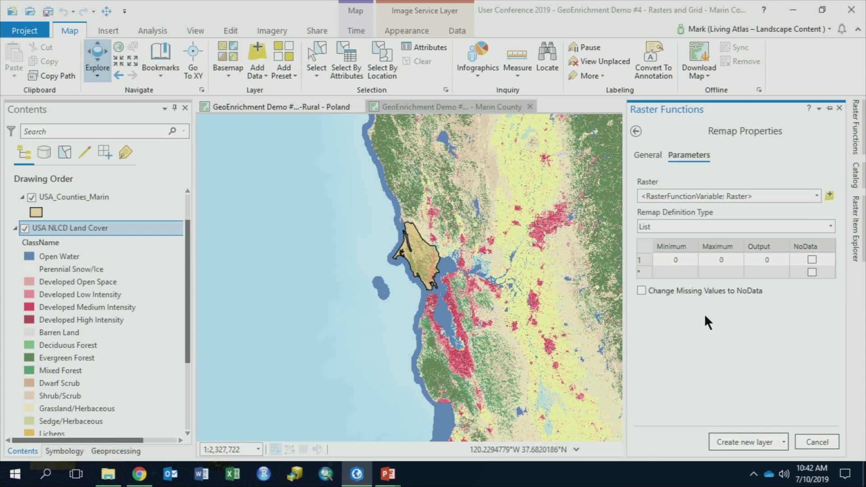
Define a remap of values from minimum 41 to maximum 44 to output 9, with missing values changed to NoData
click(675, 260)
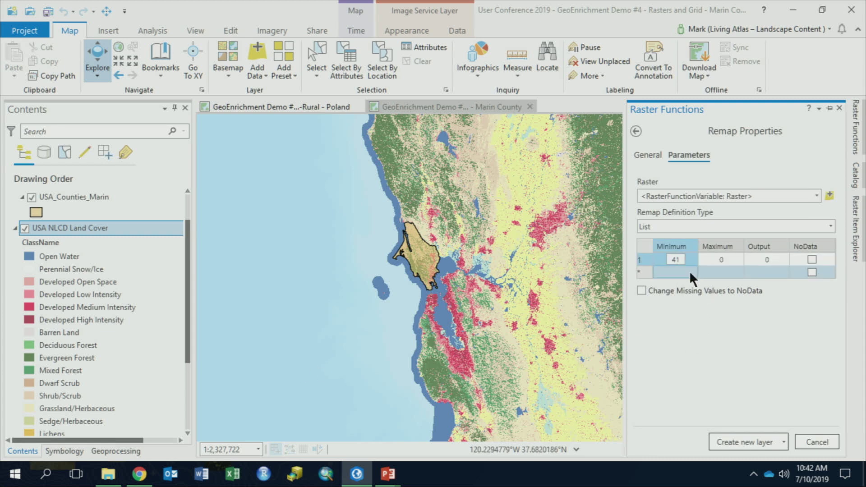
key(Tab)
text(4)
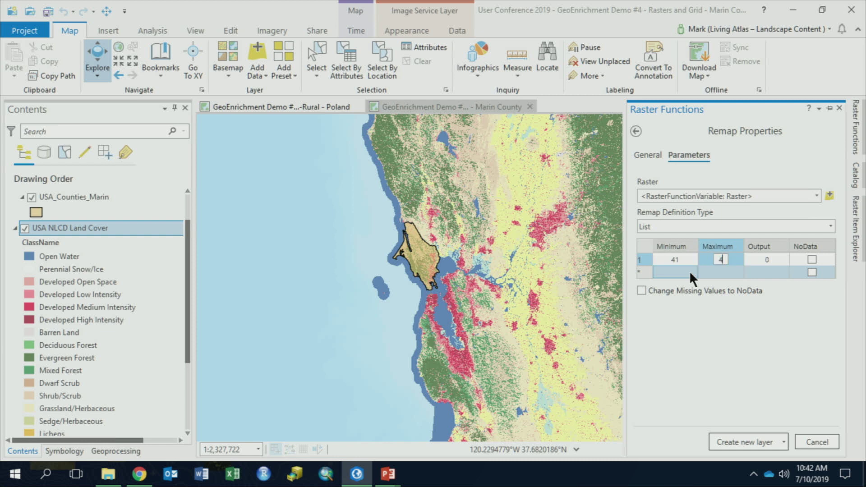
text(4)
key(Tab)
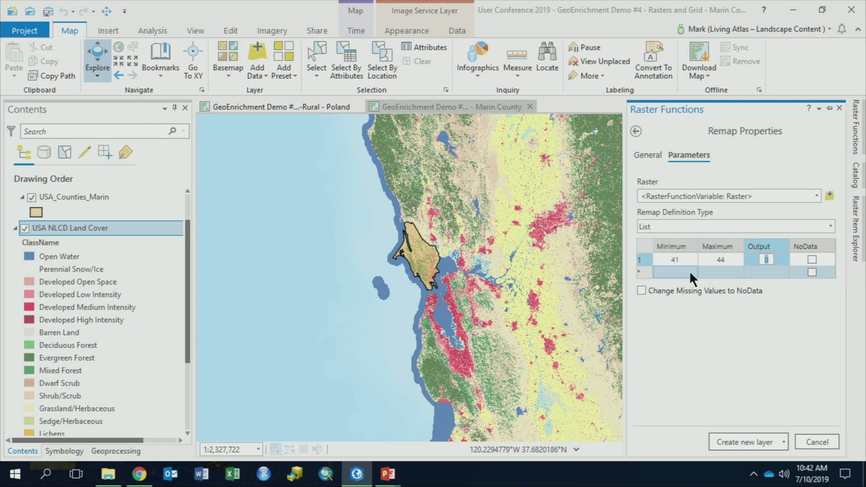
text(9)
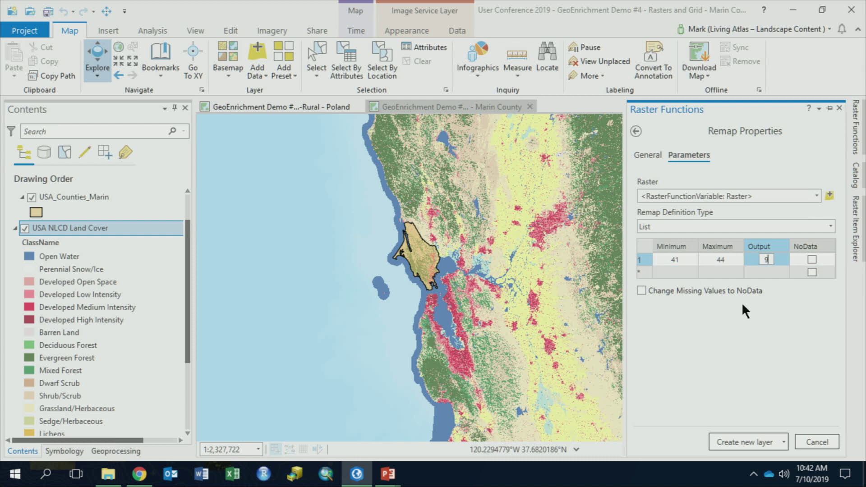
click(641, 290)
Use USA NLCD Land Cover as the Remap input raster and create a new layer from the function
click(815, 195)
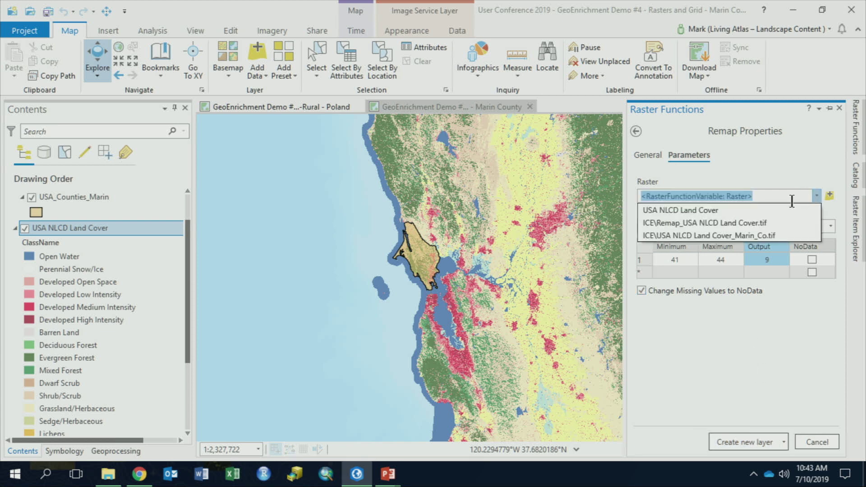
click(675, 211)
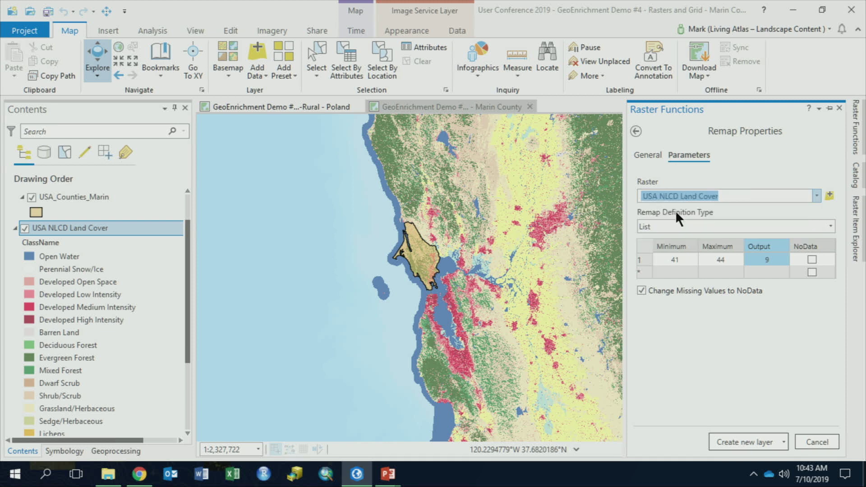
click(735, 441)
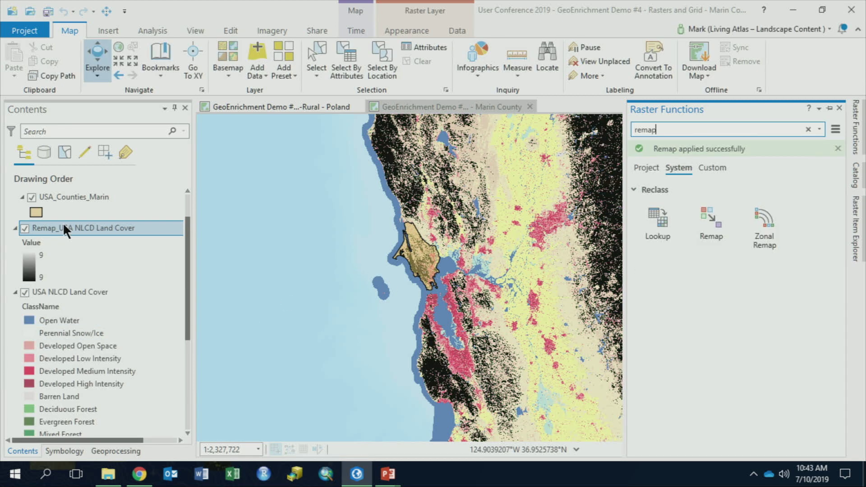
click(320, 332)
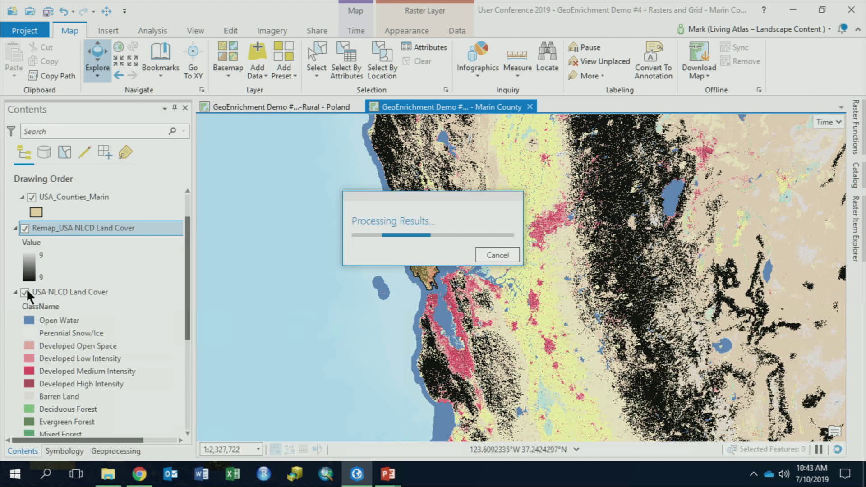
click(504, 254)
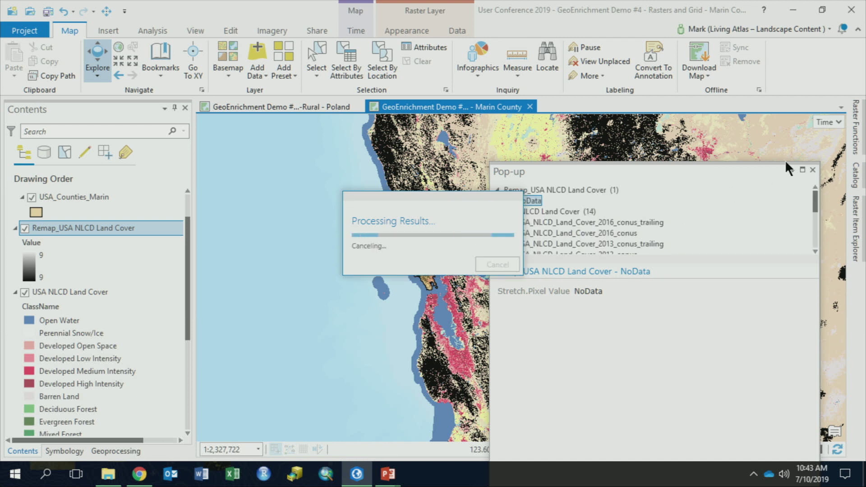
click(812, 169)
Hide the original USA NLCD Land Cover layer and collapse its class legend, keeping Marin County in closer view
click(25, 292)
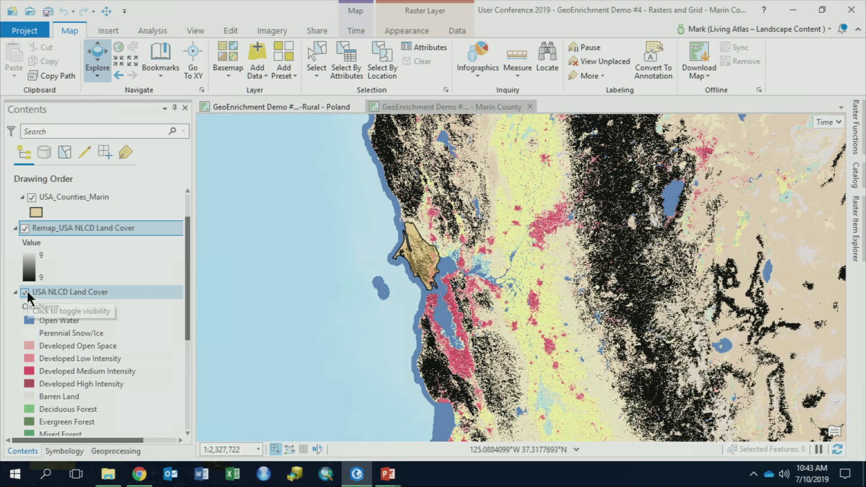
drag(401, 272, 384, 272)
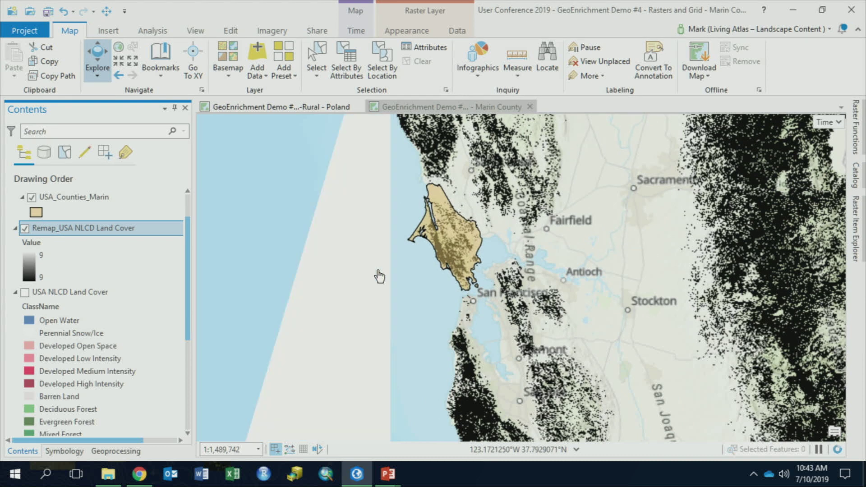
scroll(384, 273, up, 2)
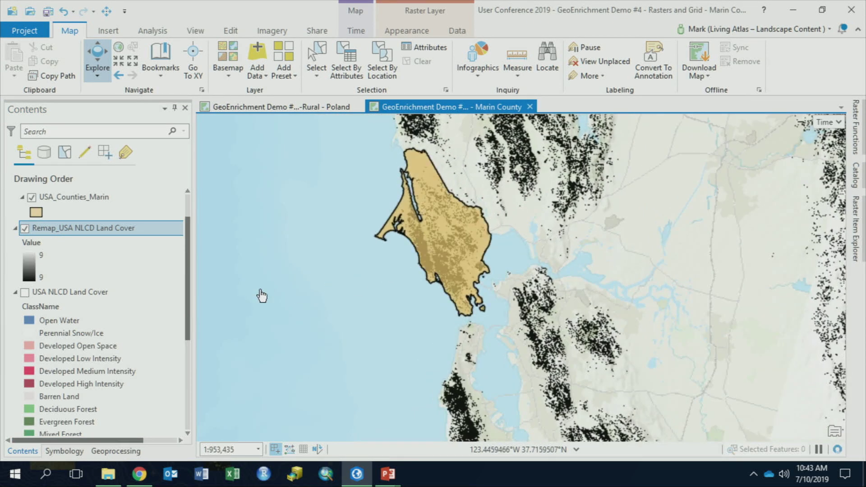
click(14, 292)
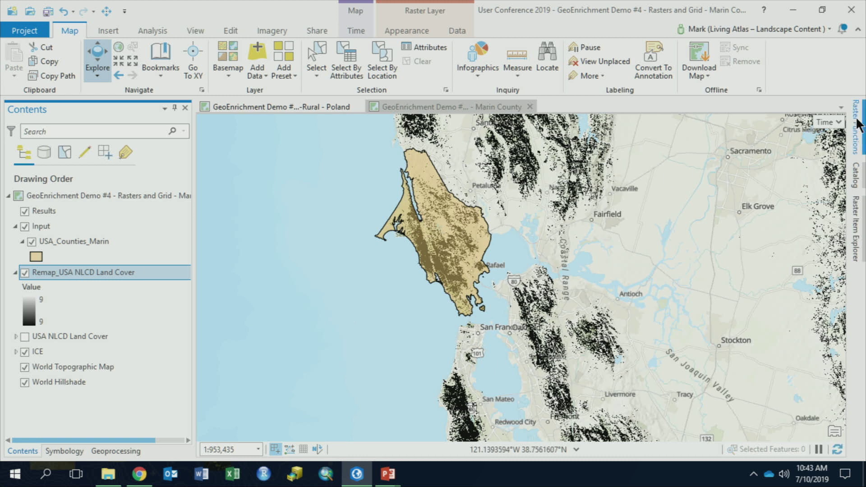
Edit the Remap_USA NLCD Land Cover layer's function chain, adding a Clip function that takes the Remap output as its raster
right_click(89, 276)
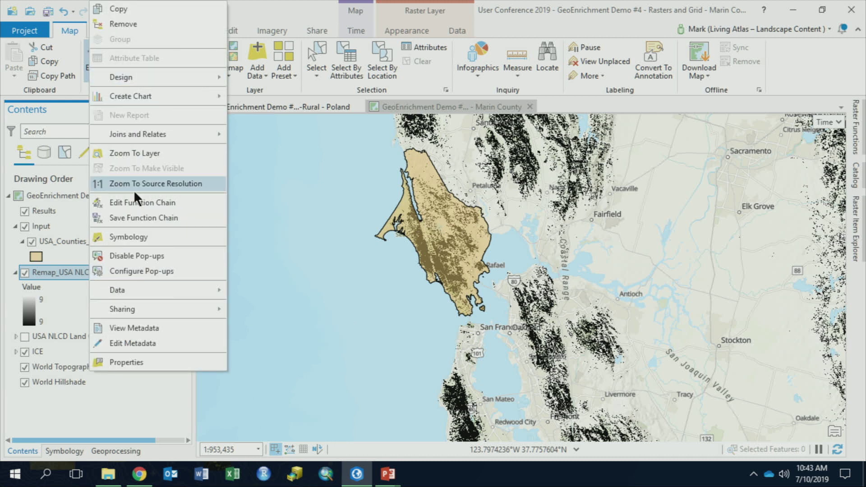
click(132, 202)
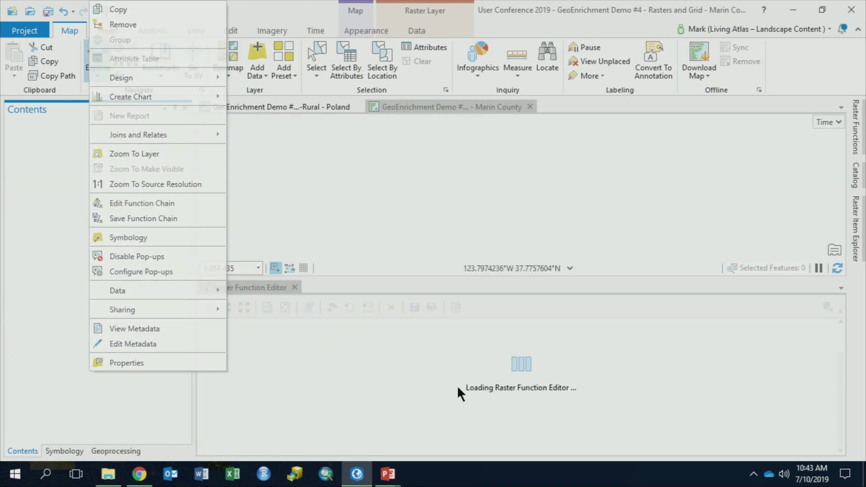
click(855, 127)
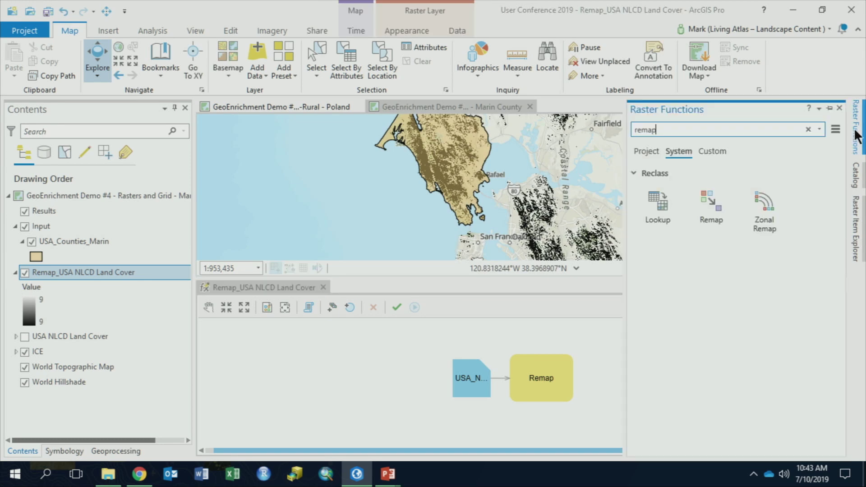
double_click(691, 126)
text(claip)
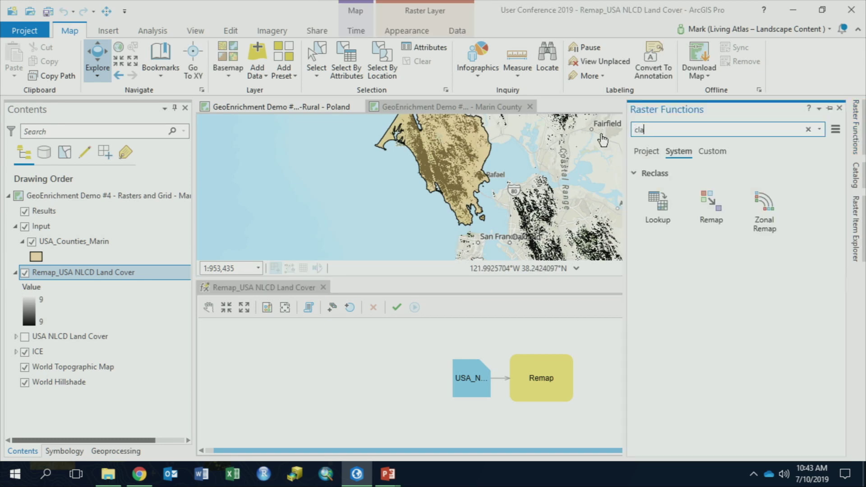
key(BackSpace)
key(BackSpace)
key(BackSpace)
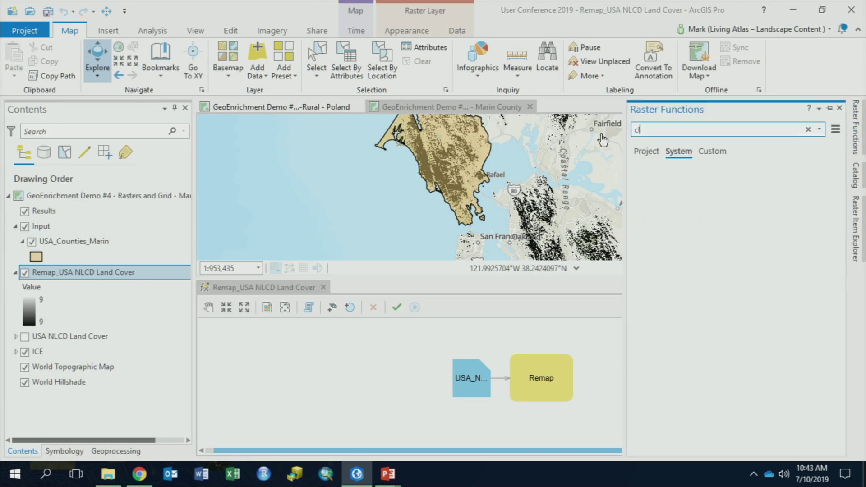
text(ip)
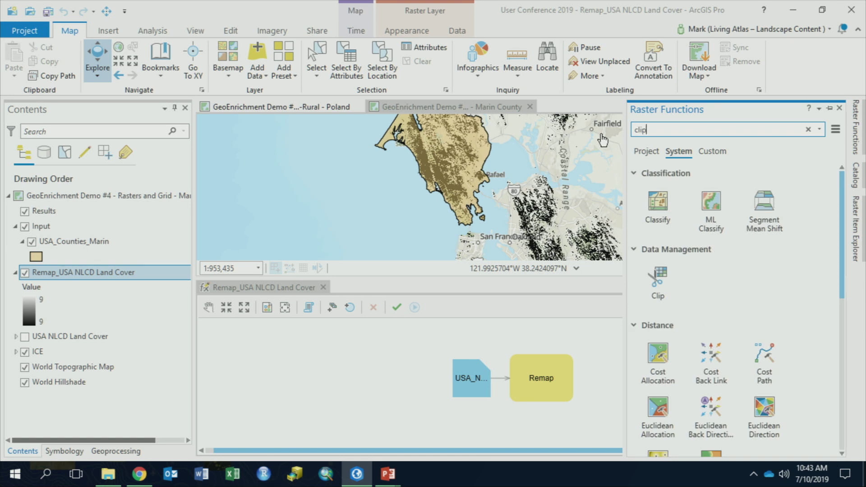
mouse_move(662, 211)
mouse_down()
mouse_move(607, 369)
mouse_move(614, 386)
mouse_move(594, 396)
mouse_up()
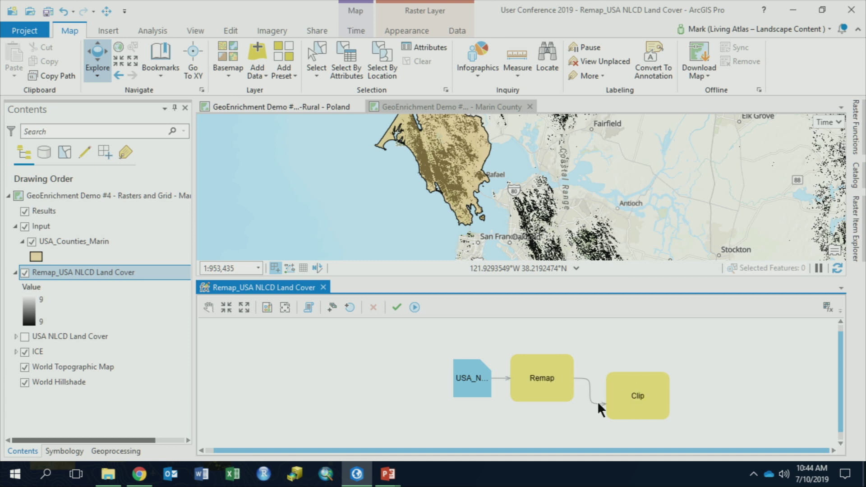
click(597, 404)
Set the Clip function's clipping geometry to USA_Counties_Marin and use the input features for the clipping geometry
double_click(635, 392)
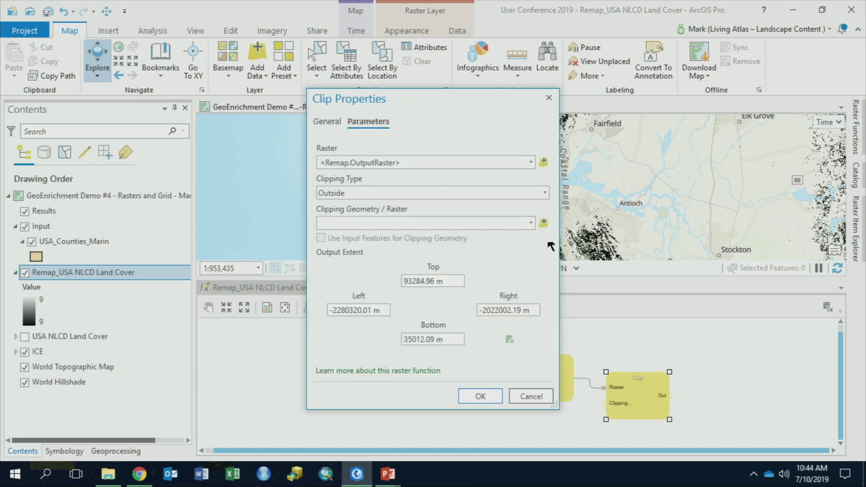
click(531, 222)
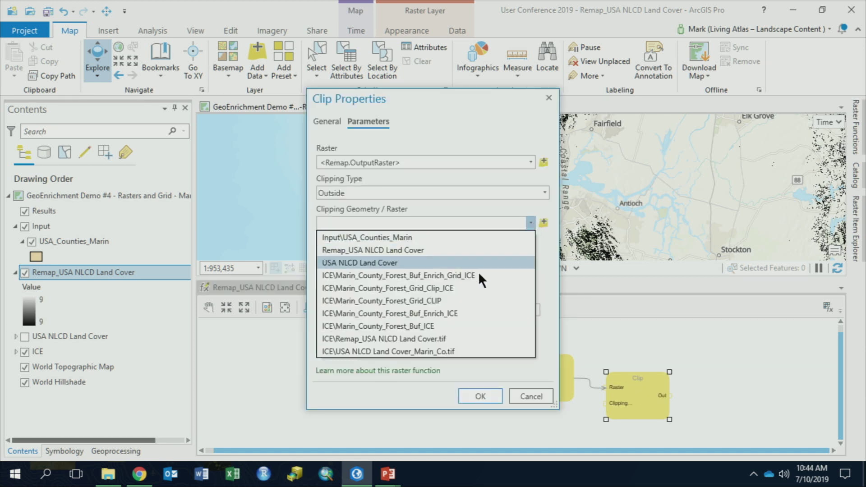
click(456, 237)
click(321, 237)
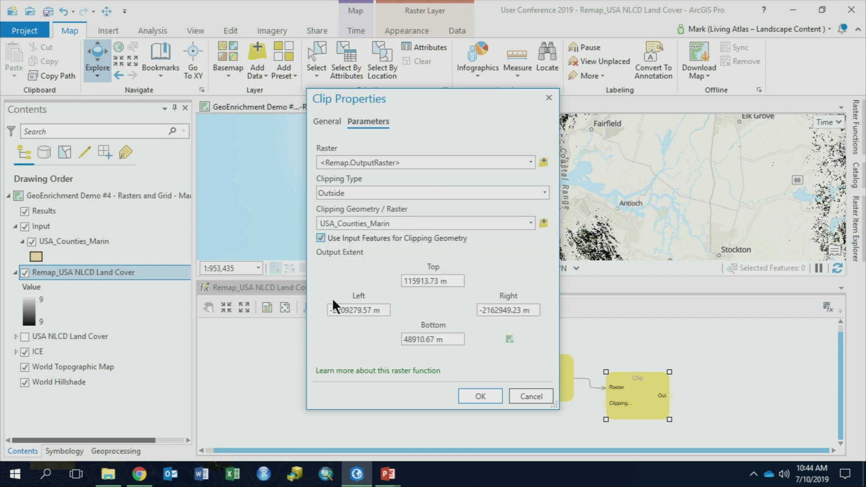
click(475, 396)
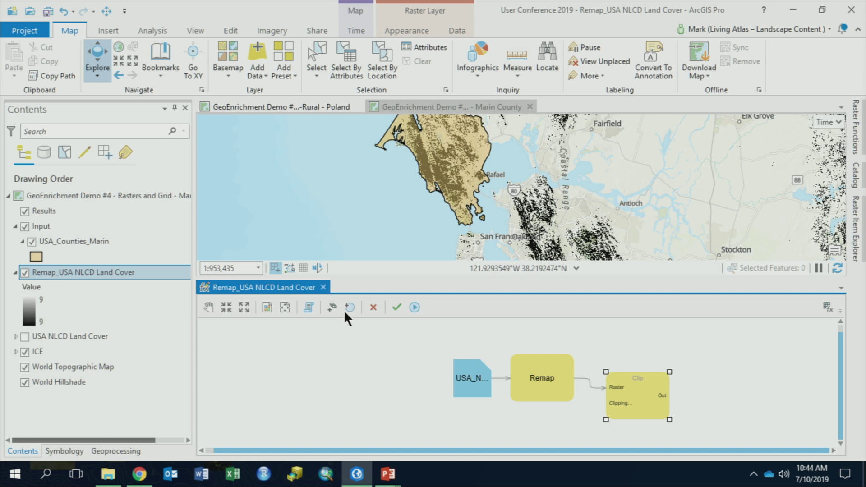
Apply the edited function chain to the Remap_USA NLCD Land Cover layer and close the function editor, keeping Marin County in closer view
click(414, 311)
click(323, 287)
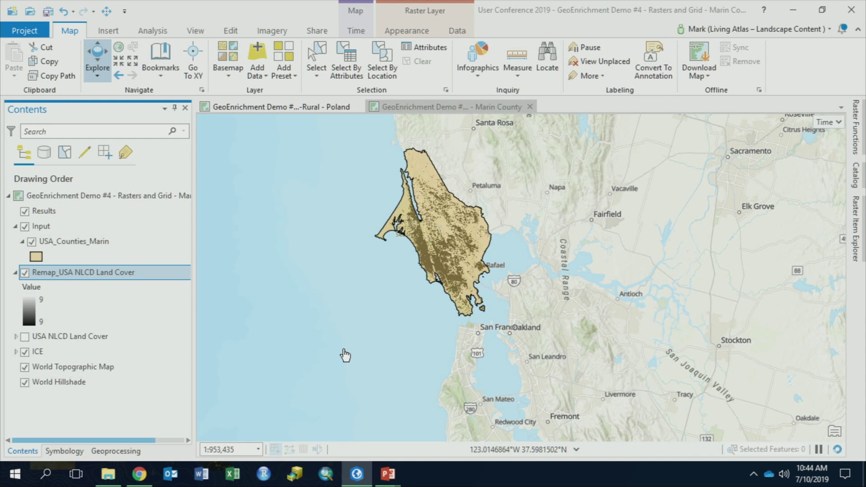
click(460, 111)
drag(290, 285, 260, 323)
scroll(303, 294, up, 2)
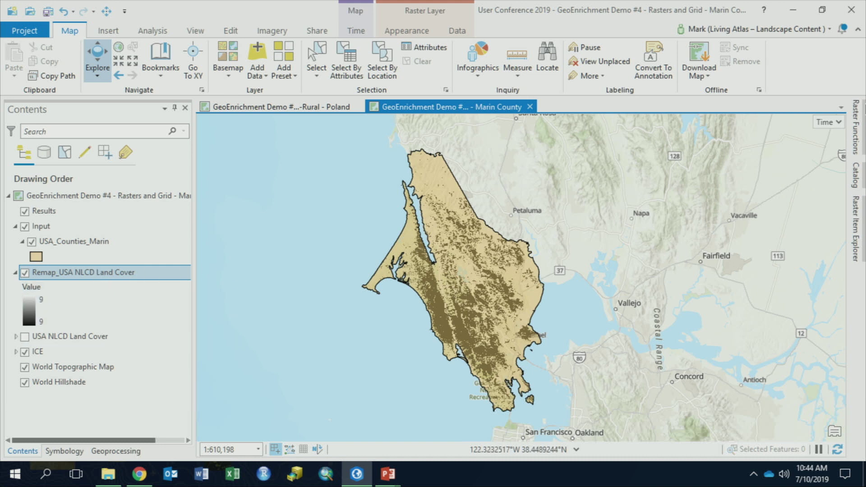
Search the raster functions for "focal" and open the Focal Statistics function's parameters
click(856, 122)
click(663, 131)
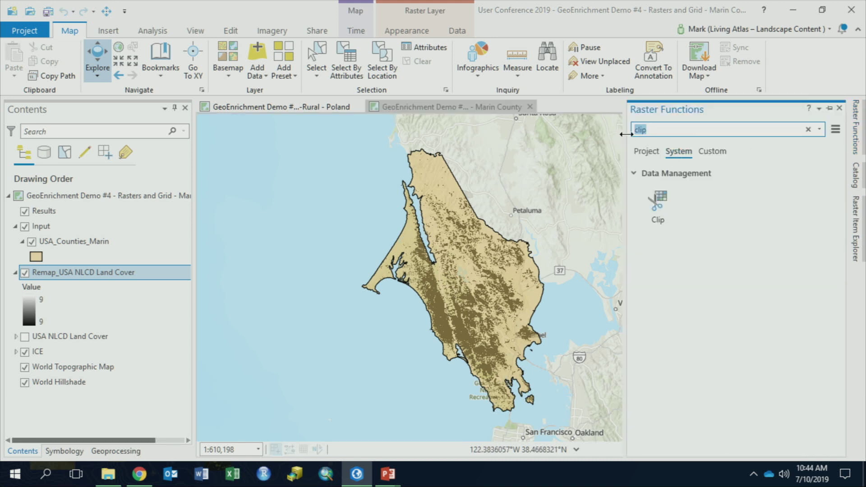
key(BackSpace)
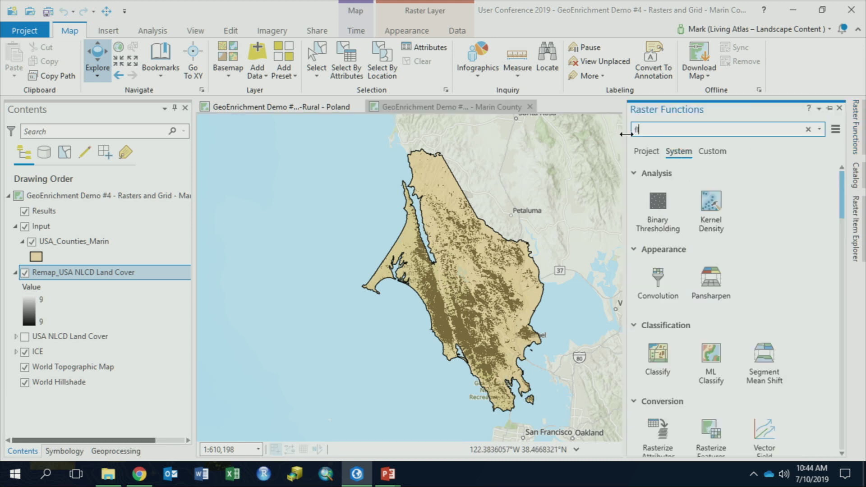
text(focal)
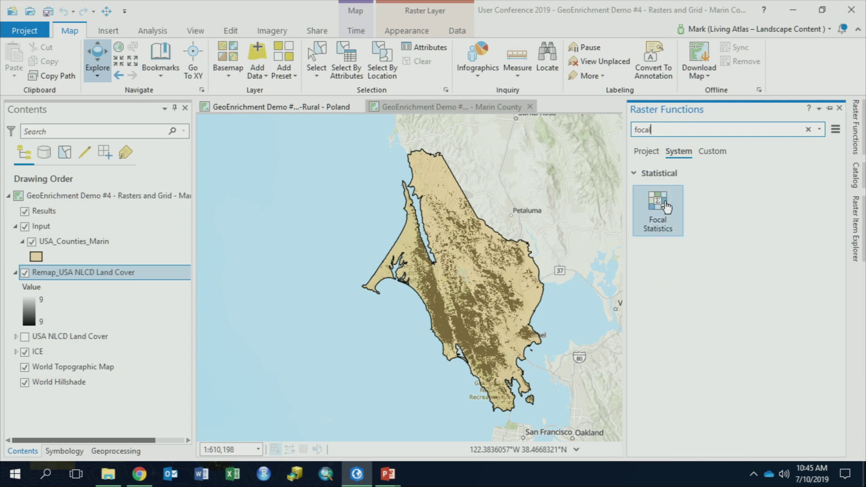
click(666, 201)
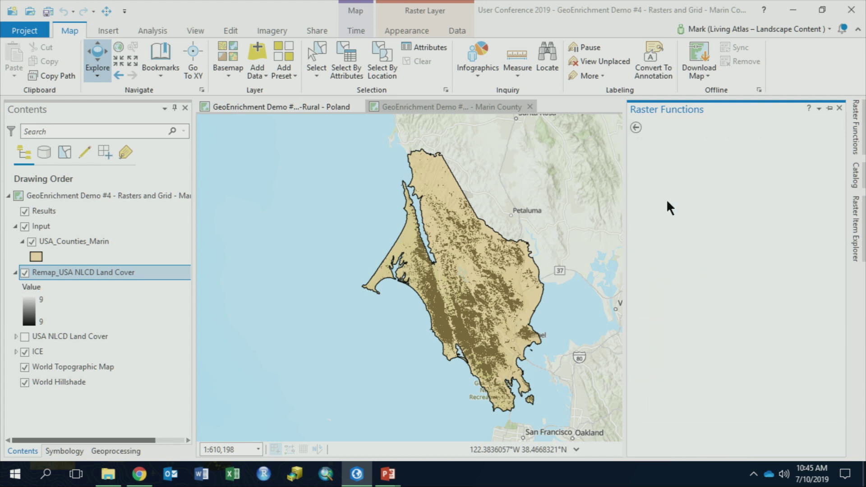
Use Remap_USA NLCD Land Cover as the Focal Statistics input raster with a Circle neighborhood of radius 4
click(816, 195)
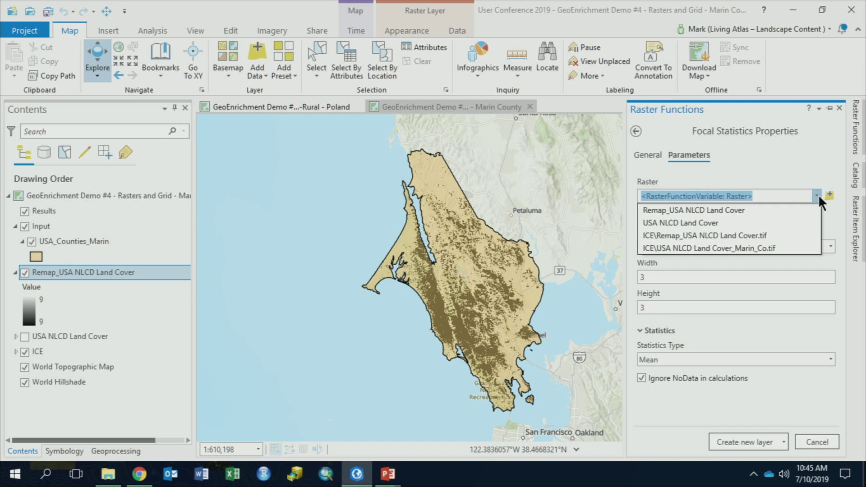
click(787, 210)
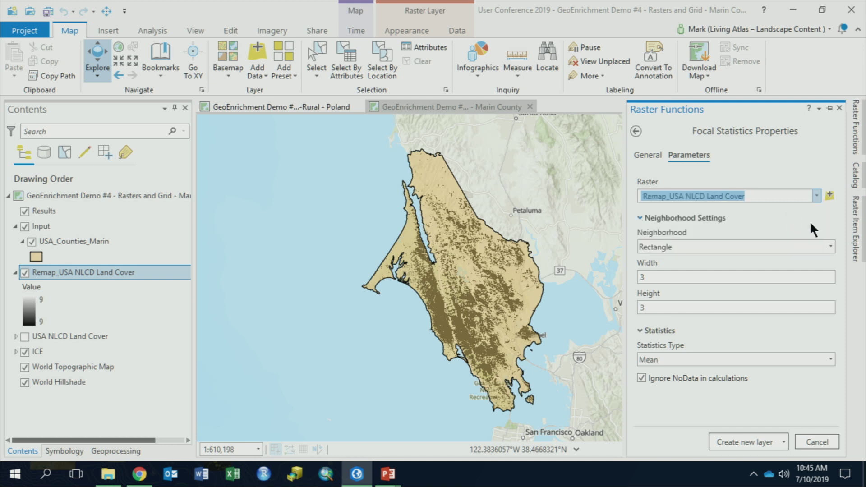
click(829, 247)
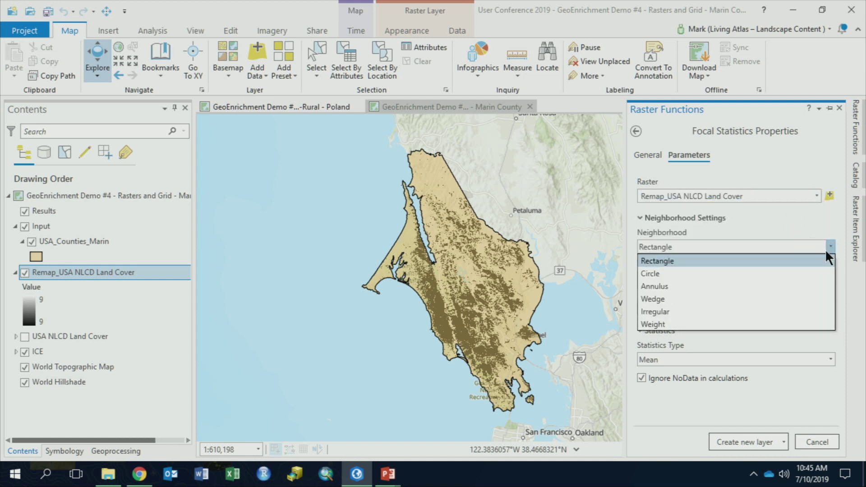
click(756, 273)
click(650, 277)
key(BackSpace)
text(4)
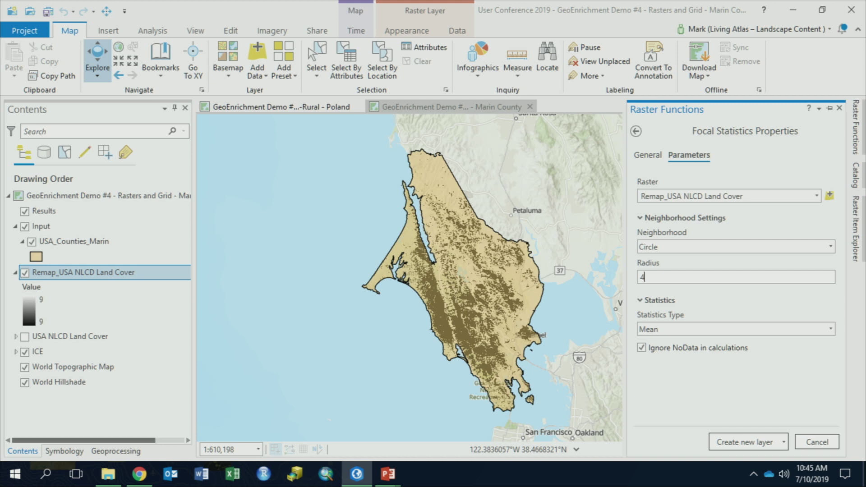
Set the focal statistics type to Maximum and create a new layer from the function
click(831, 328)
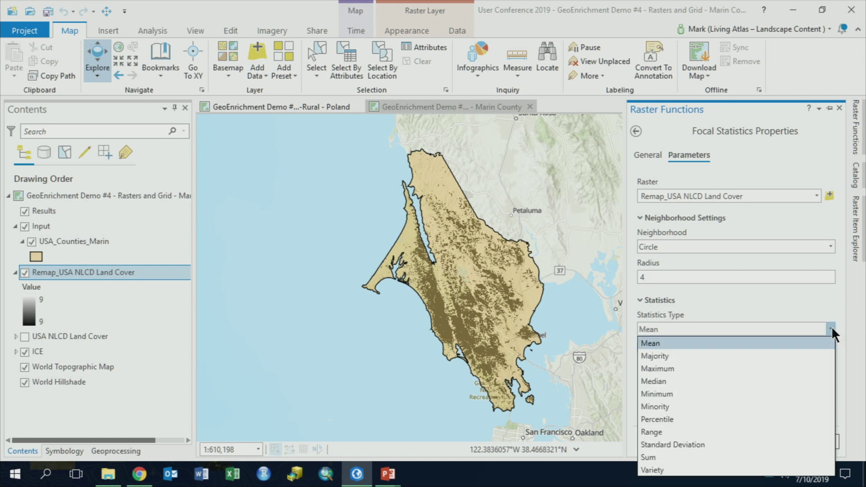
click(759, 368)
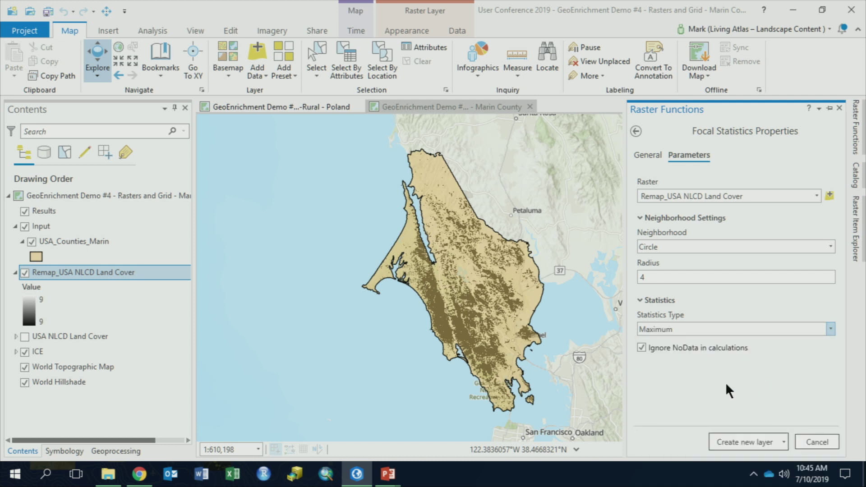
click(735, 439)
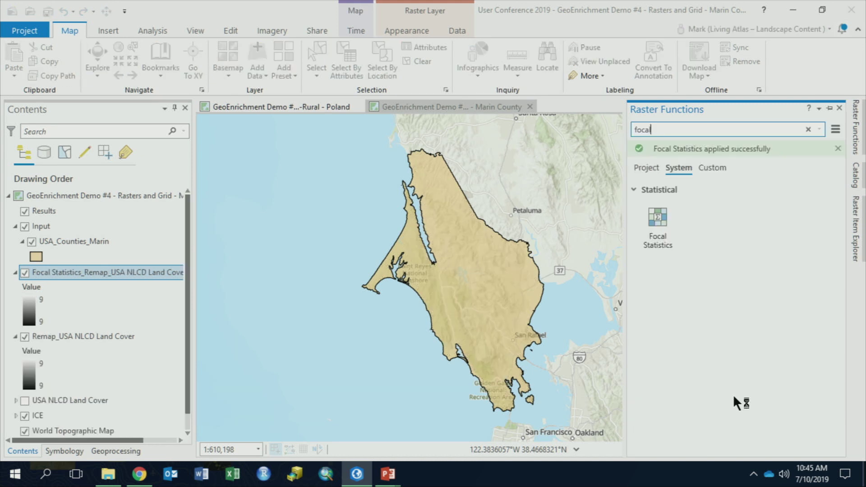
Hide the Remap_USA NLCD Land Cover layer and widen the layer list enough to show the full layer names
click(25, 337)
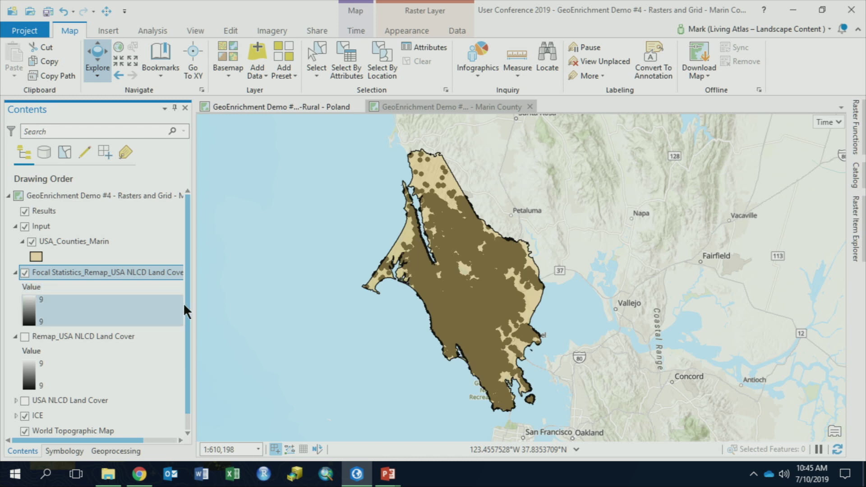
drag(194, 300, 204, 299)
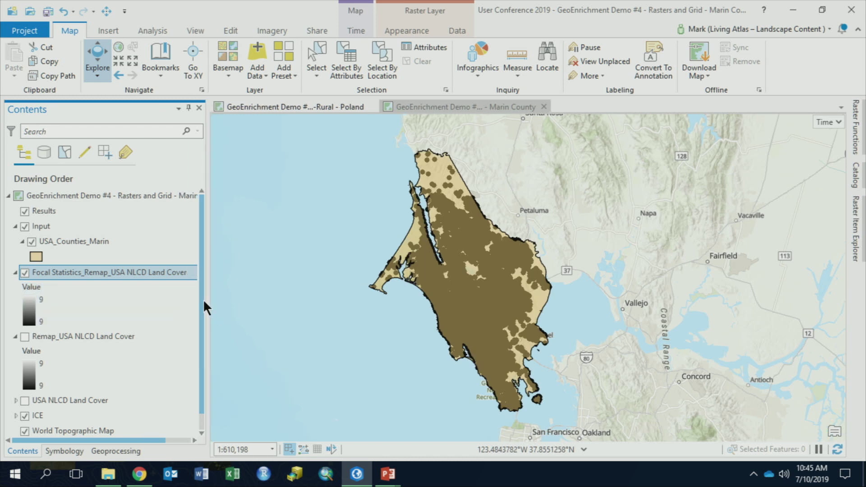
scroll(199, 321, down, 2)
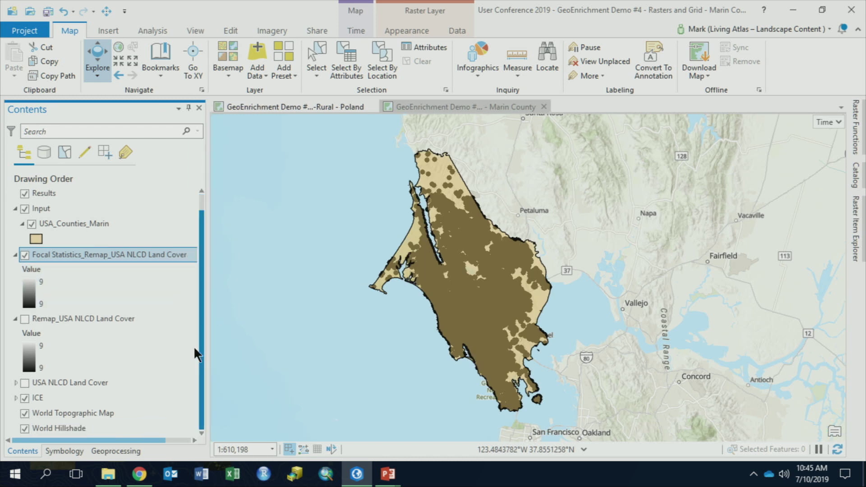
click(24, 382)
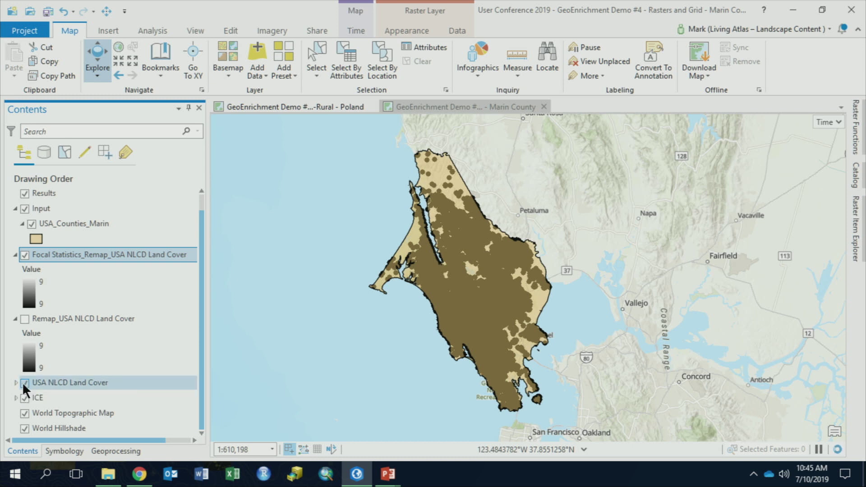
click(24, 382)
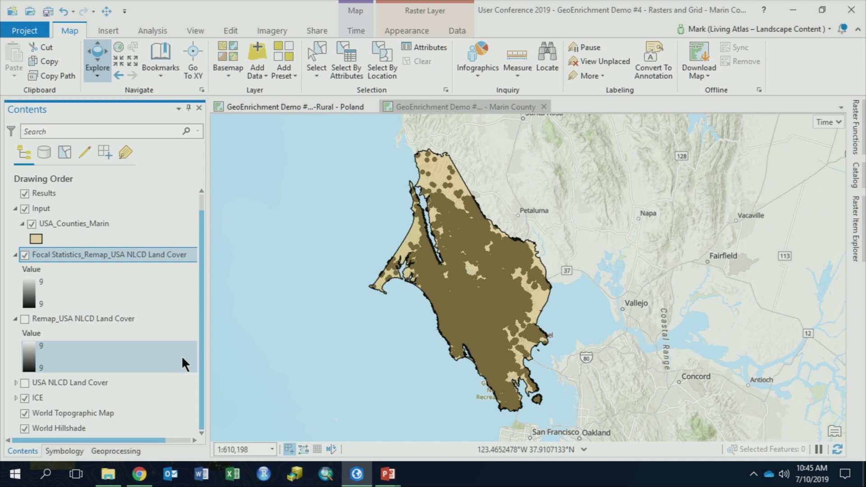
Find the Raster to Polygon geoprocessing tool and set Focal Statistics_Remap_USA NLCD Land Cover as its input raster
click(108, 451)
click(15, 131)
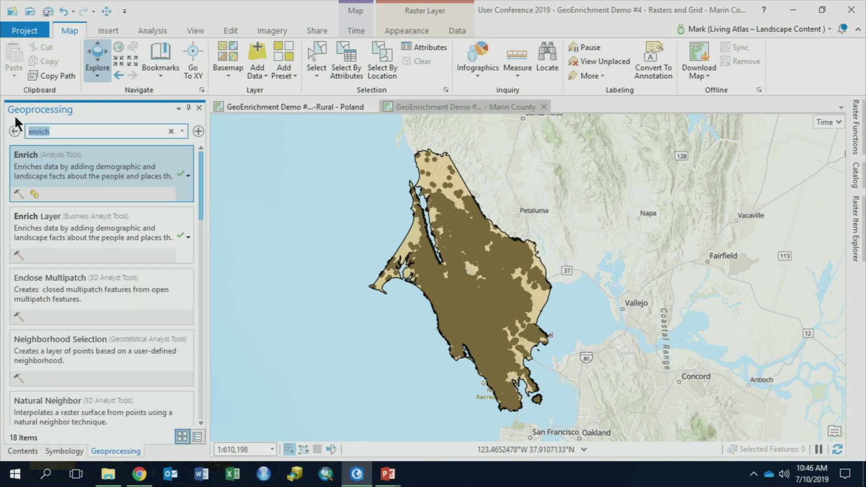
text(raster to poly)
click(22, 162)
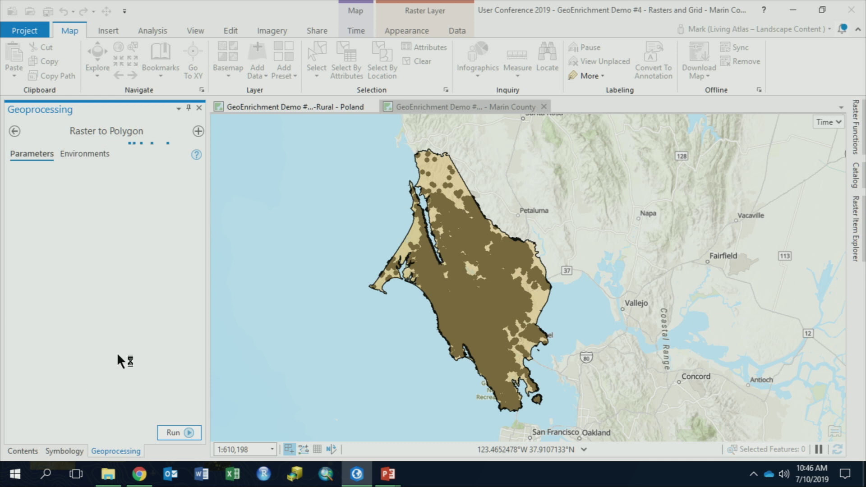
click(179, 185)
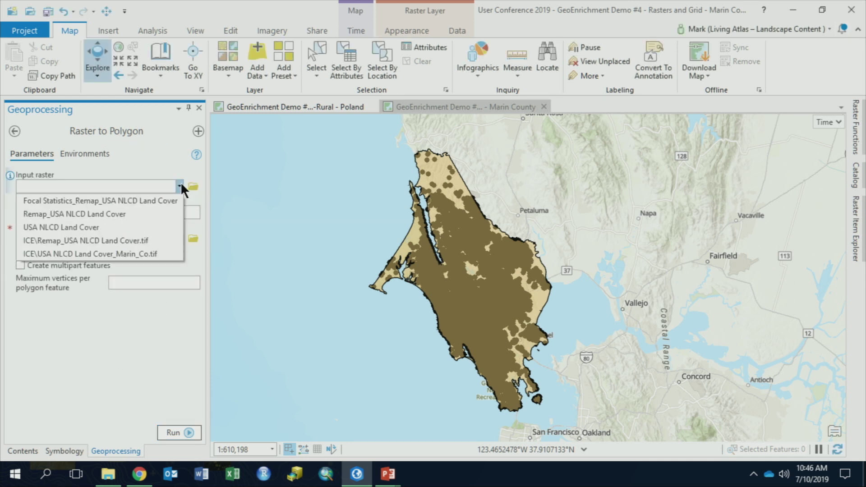
click(142, 200)
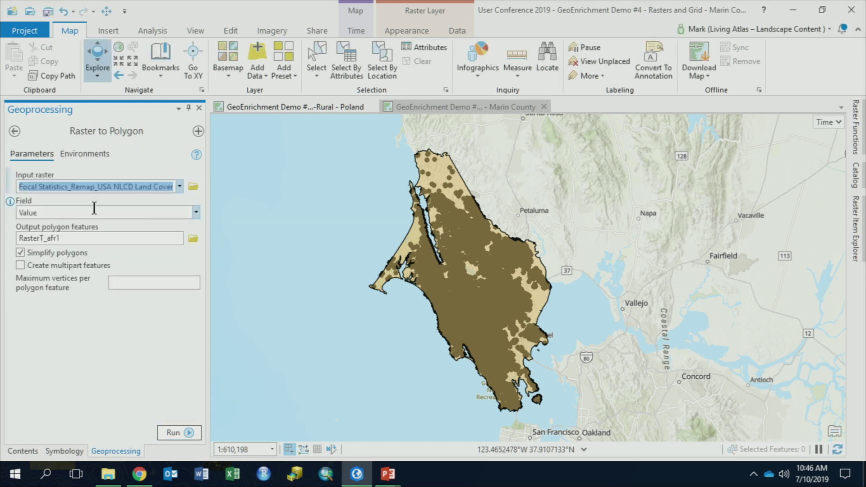
Name the output polygon features Marin_Co_Forest and run the raster-to-polygon conversion without simplifying polygons
click(176, 239)
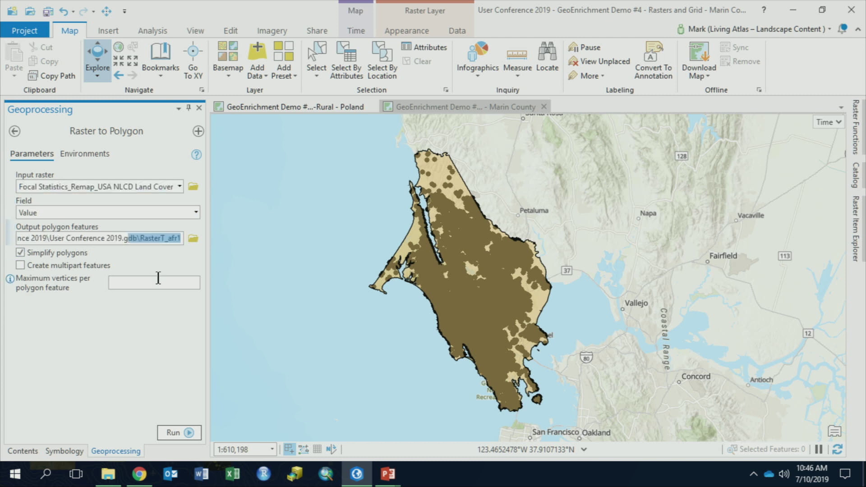
key(BackSpace)
key(BackSpace)
key(BackSpace)
key(BackSpace)
key(BackSpace)
key(BackSpace)
key(BackSpace)
key(BackSpace)
key(BackSpace)
key(BackSpace)
key(BackSpace)
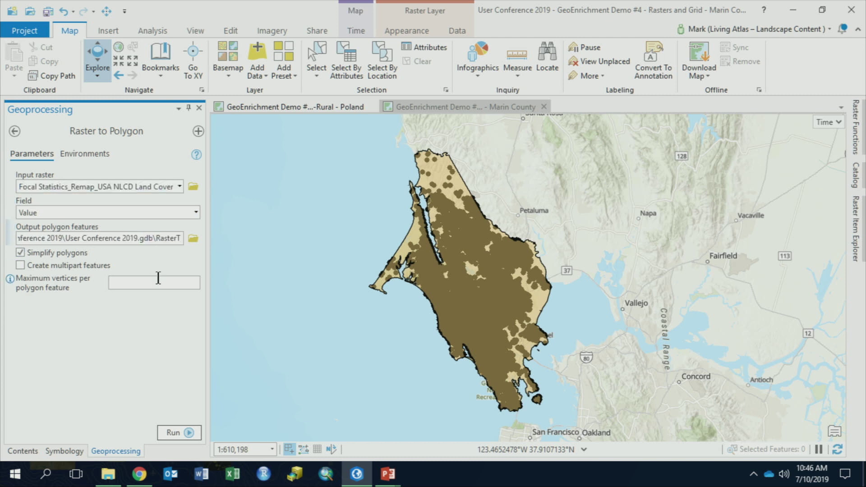
key(BackSpace)
text(Marci)
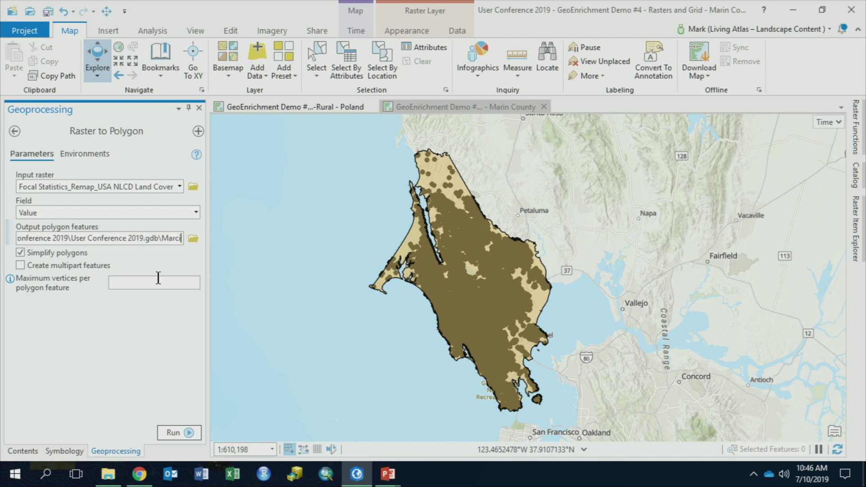
key(BackSpace)
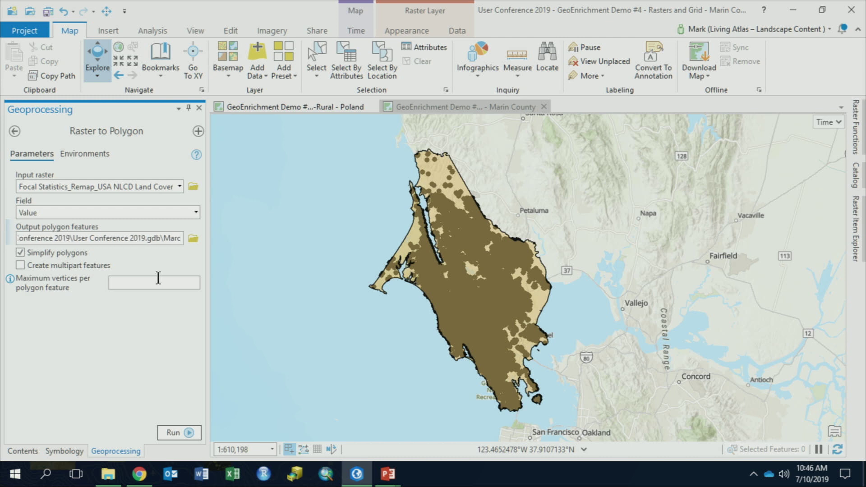
key(BackSpace)
text(in_)
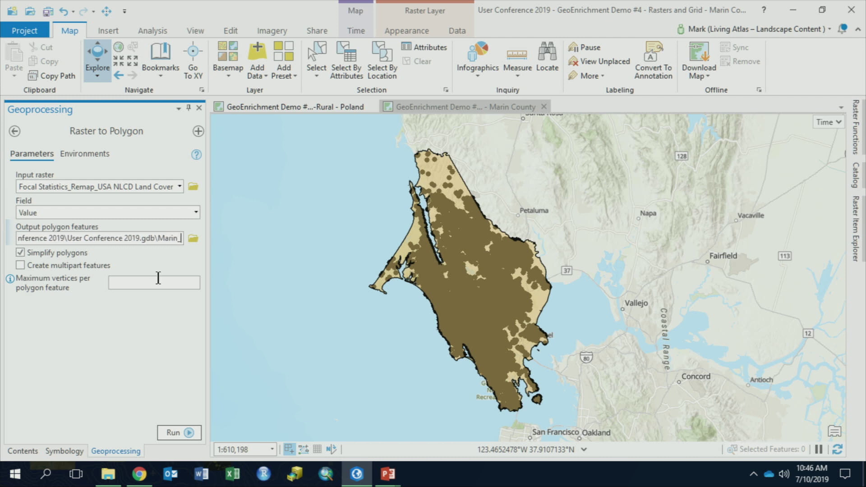
text(Co_forest)
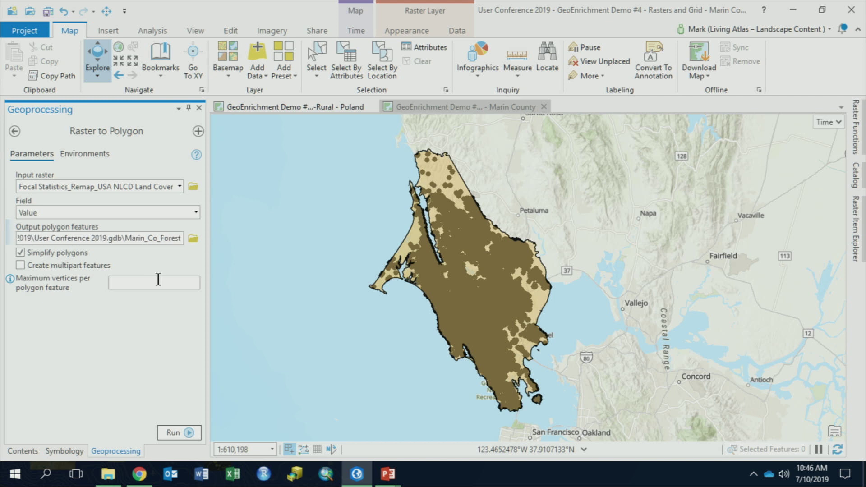
click(24, 253)
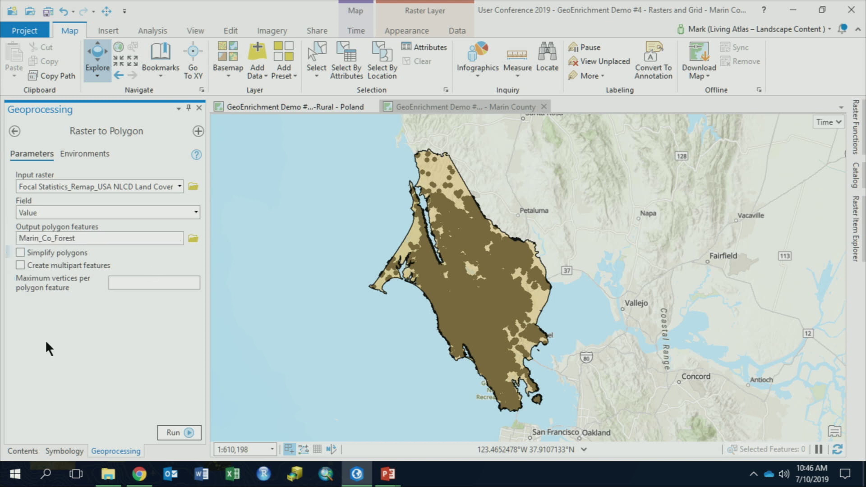
click(183, 432)
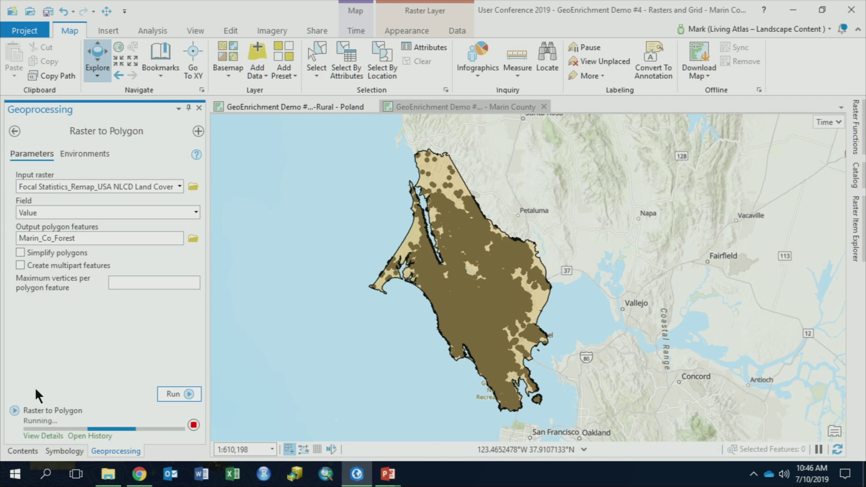
Hide the Focal Statistics_Remap_USA NLCD Land Cover and USA_Counties_Marin layers on the map
click(22, 451)
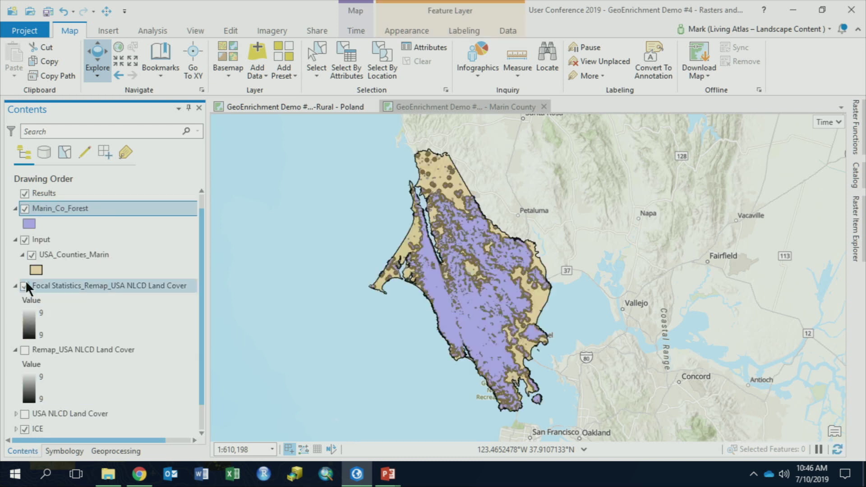
click(25, 285)
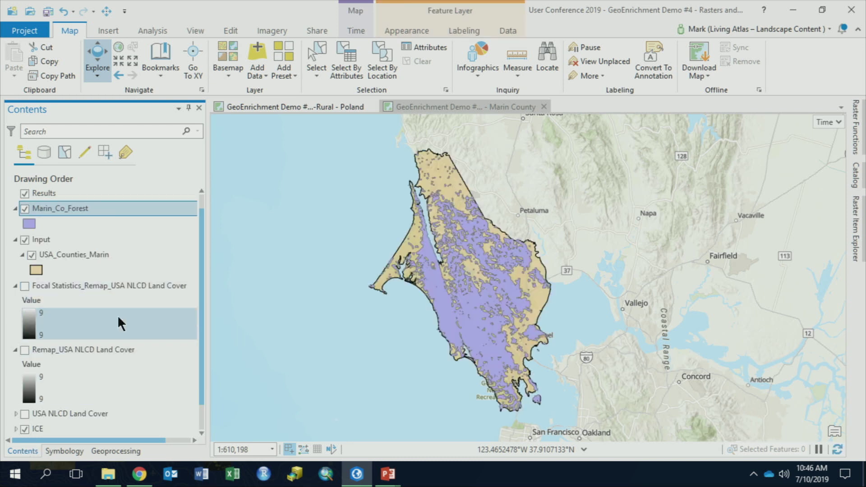
click(31, 255)
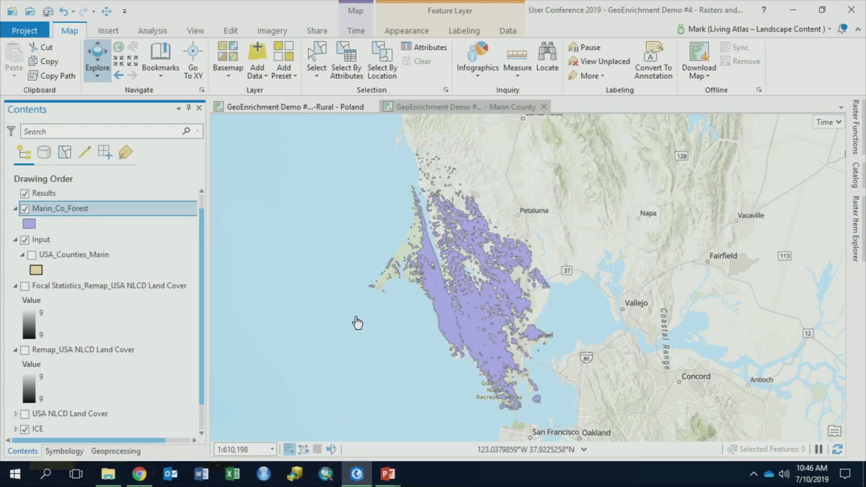
Open the attribute table of Marin_Co_Forest and narrow the layer list to make room for it
right_click(63, 208)
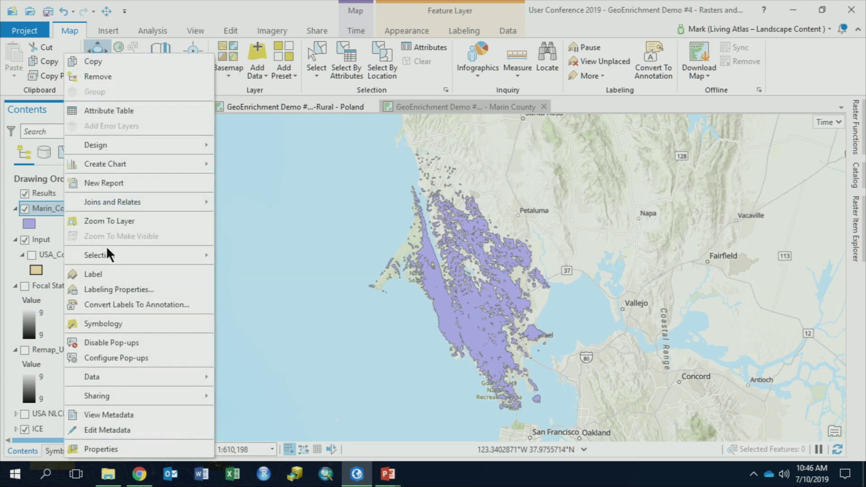
click(98, 106)
drag(203, 236, 171, 238)
drag(352, 277, 352, 270)
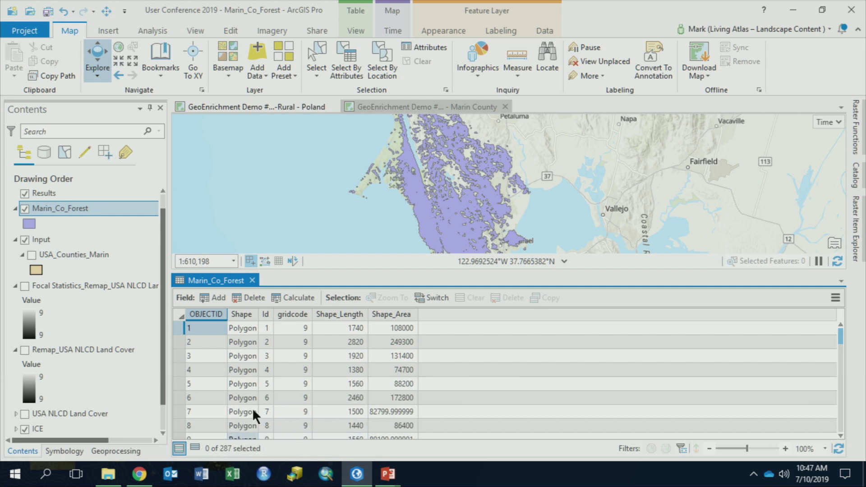
Find the Merge tool among the feature modification tools and open it
click(229, 29)
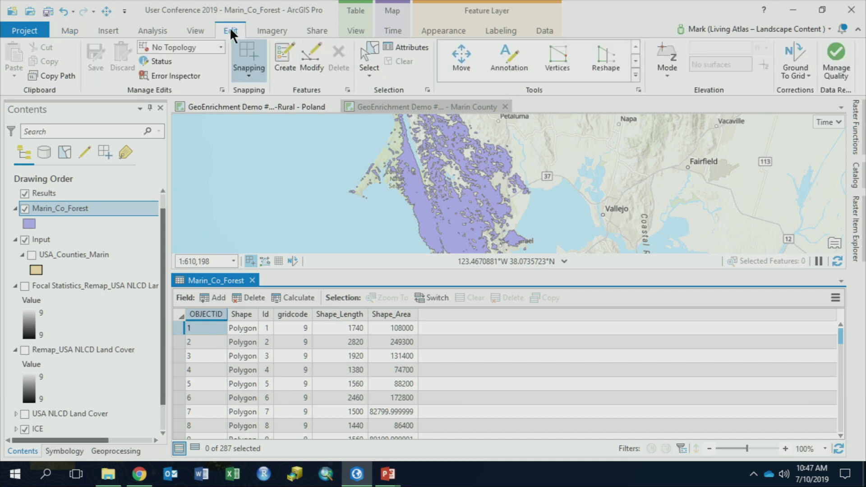
click(309, 53)
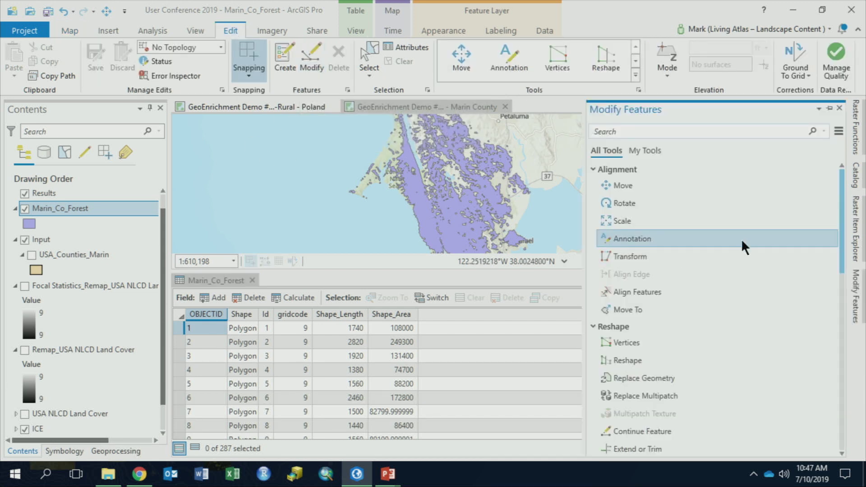
text(merge)
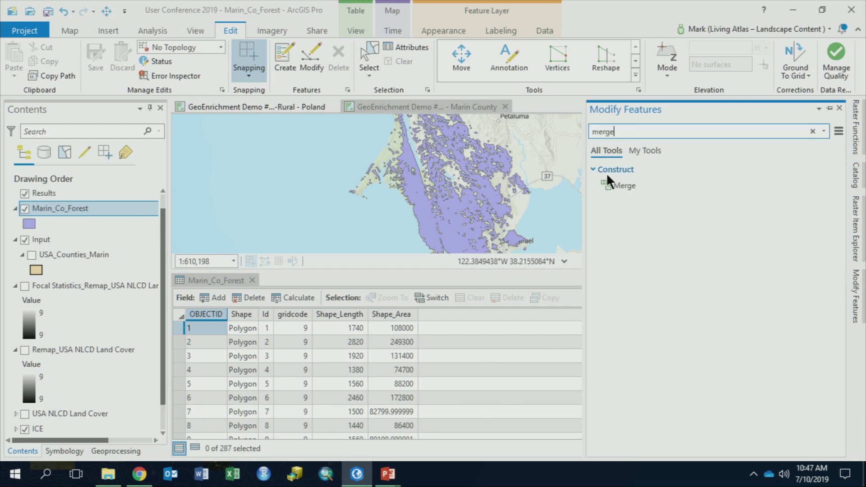
click(622, 188)
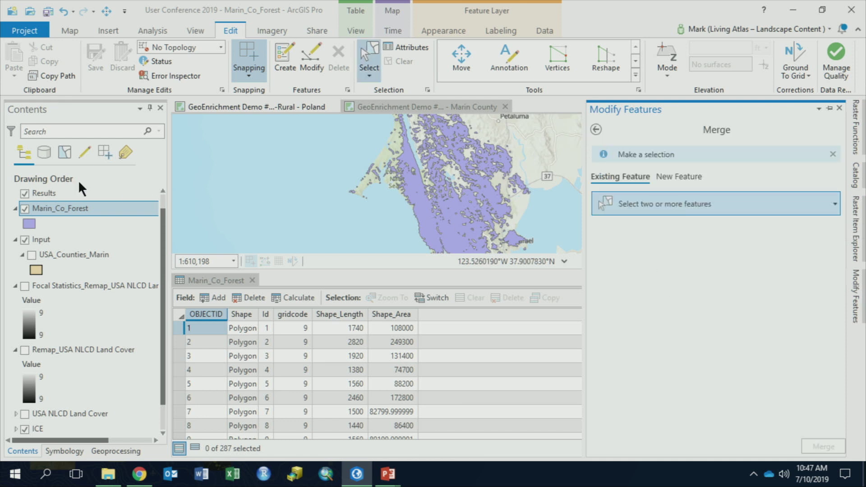
Merge all Marin_Co_Forest polygons into one existing feature and clear the selection
right_click(60, 204)
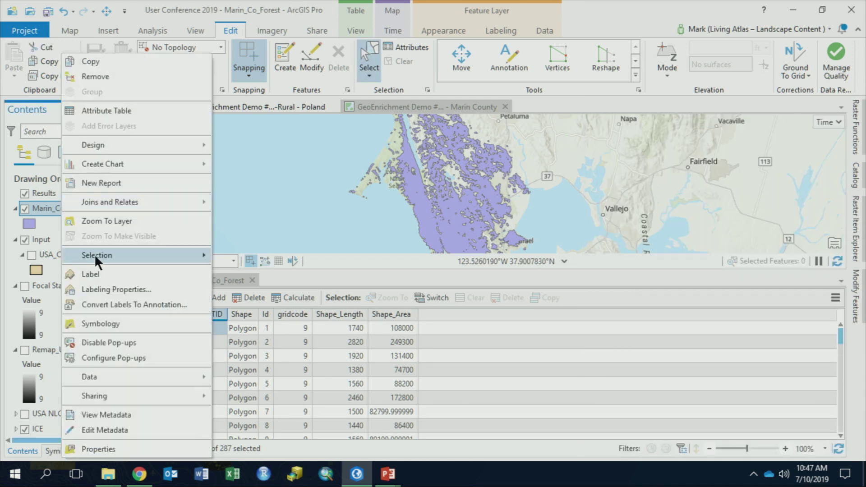
mouse_move(117, 254)
click(248, 319)
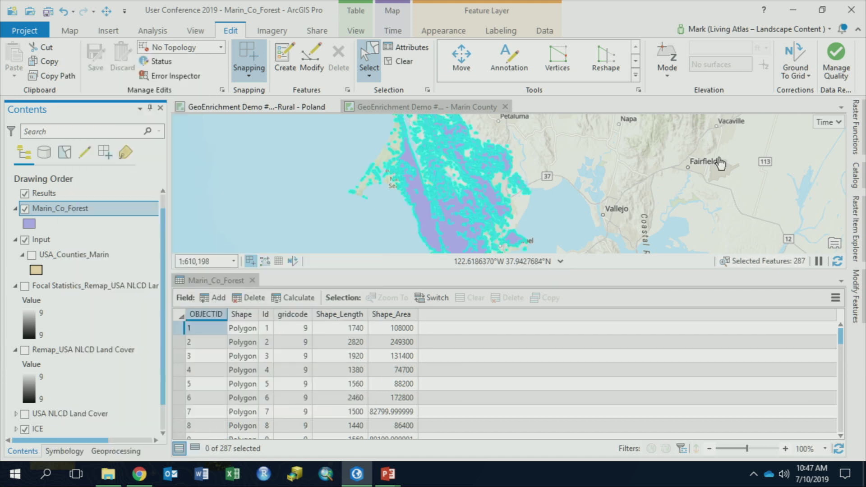
click(856, 299)
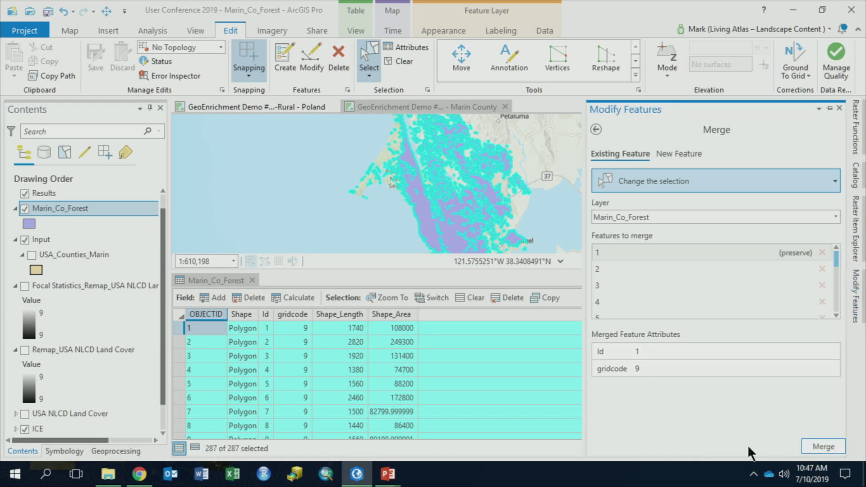
click(804, 445)
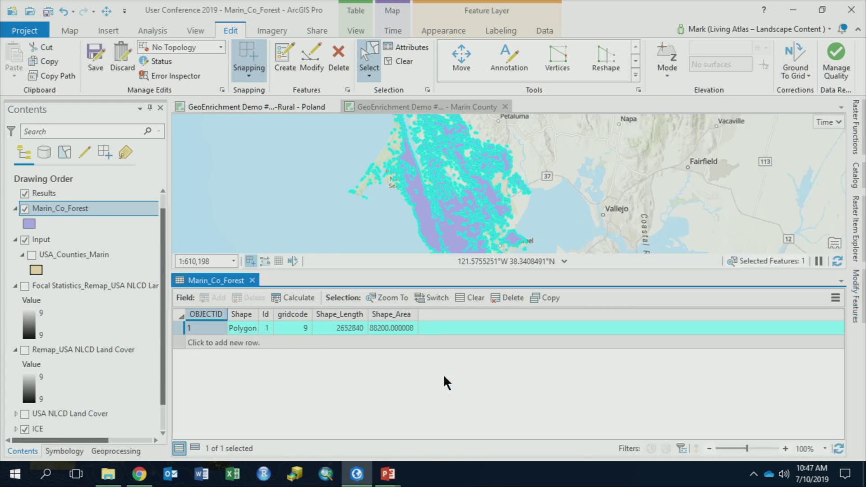
click(472, 298)
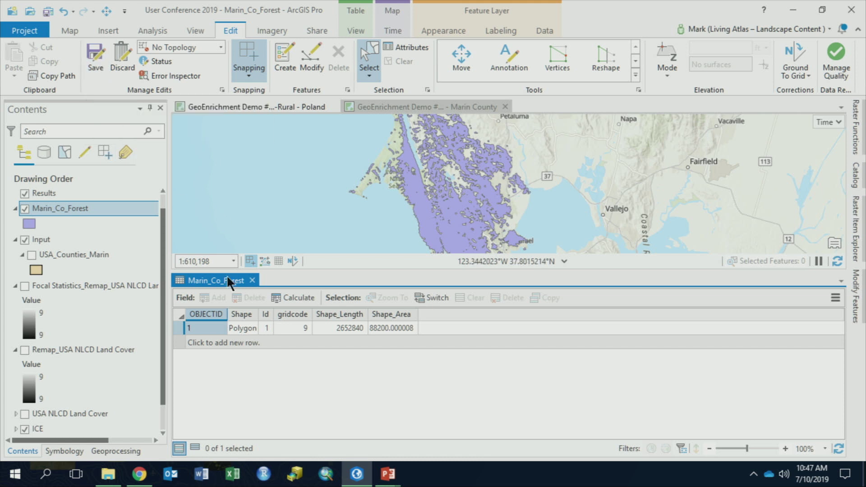
Save all edits and close the Marin_Co_Forest attribute table
click(94, 50)
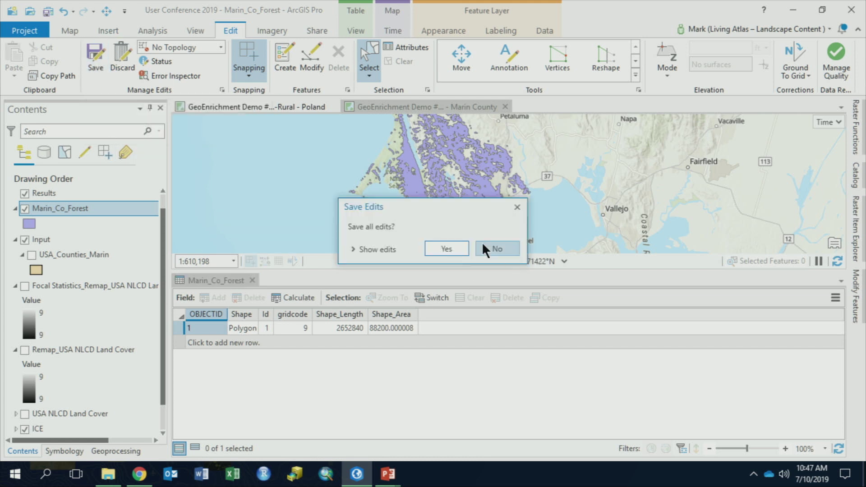
click(443, 248)
click(253, 280)
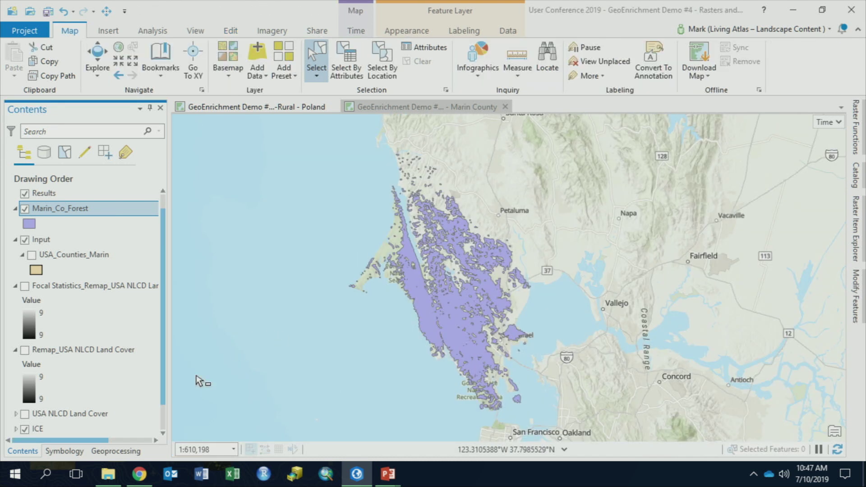
Find the Enrich geoprocessing tool and set Marin_Co_Forest as its input features
click(116, 451)
click(16, 132)
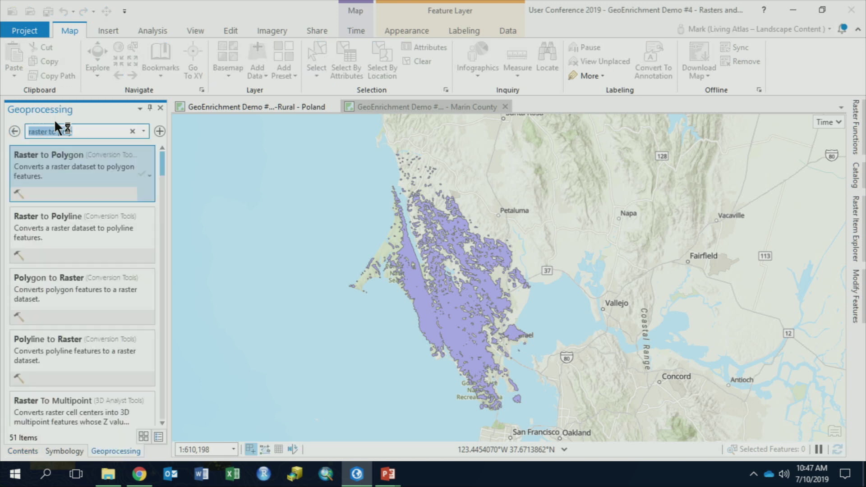
text(enrich)
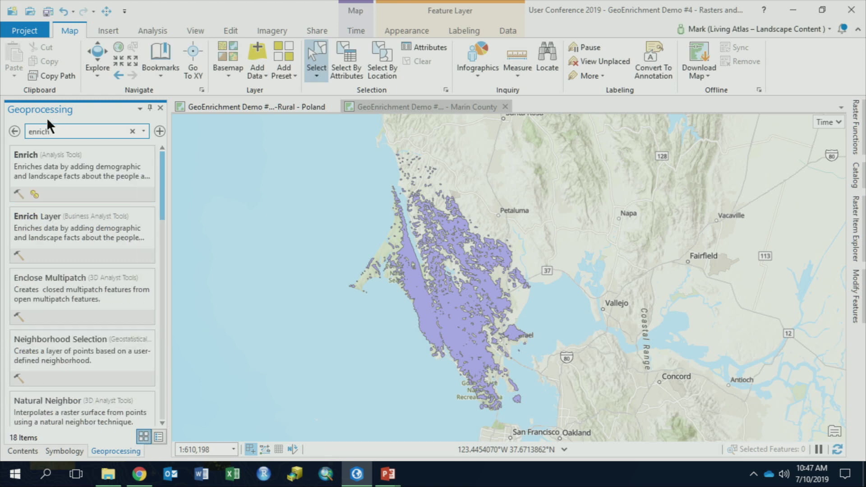
click(32, 174)
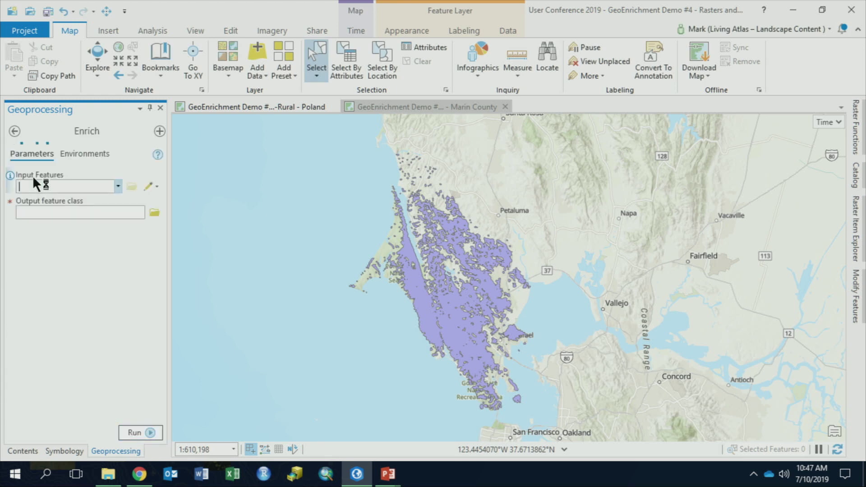
click(118, 203)
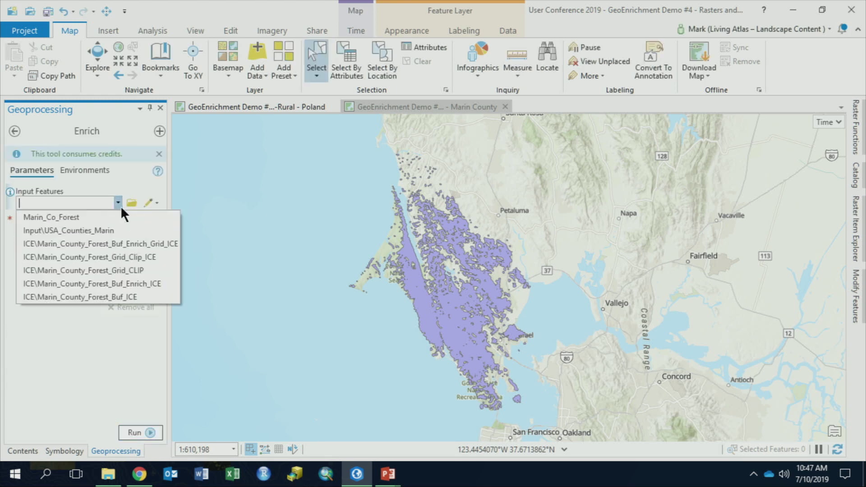
click(78, 217)
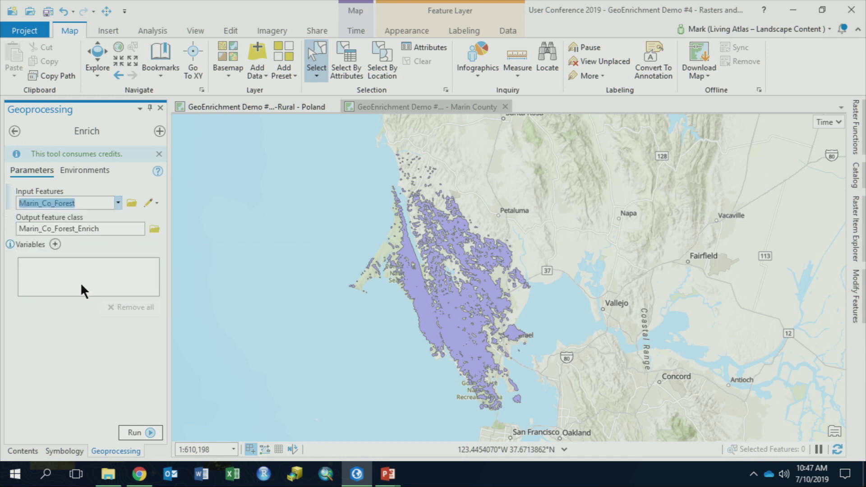
Search the enrichment variables for smoke, select HH owns smoke/fire detector, and return to the variable categories
click(55, 244)
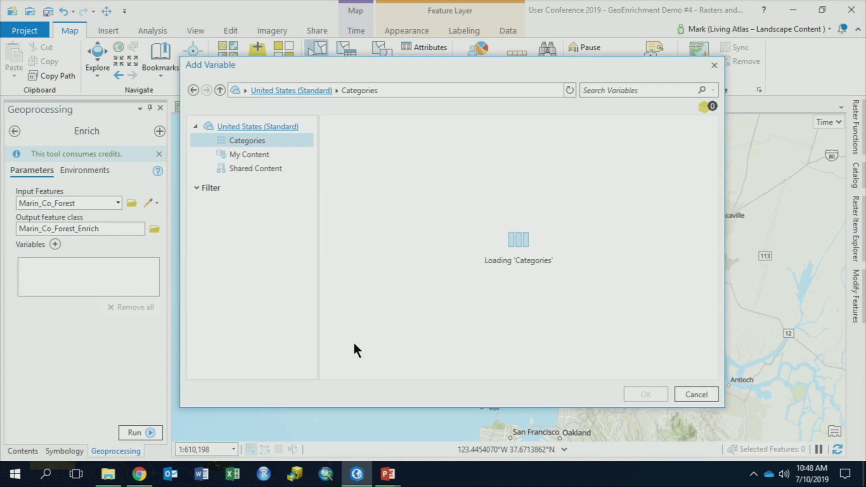
click(626, 89)
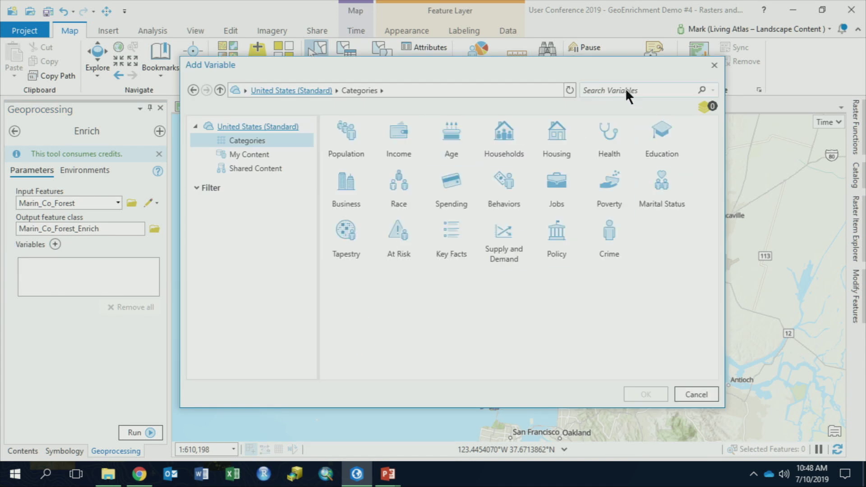
text(sok)
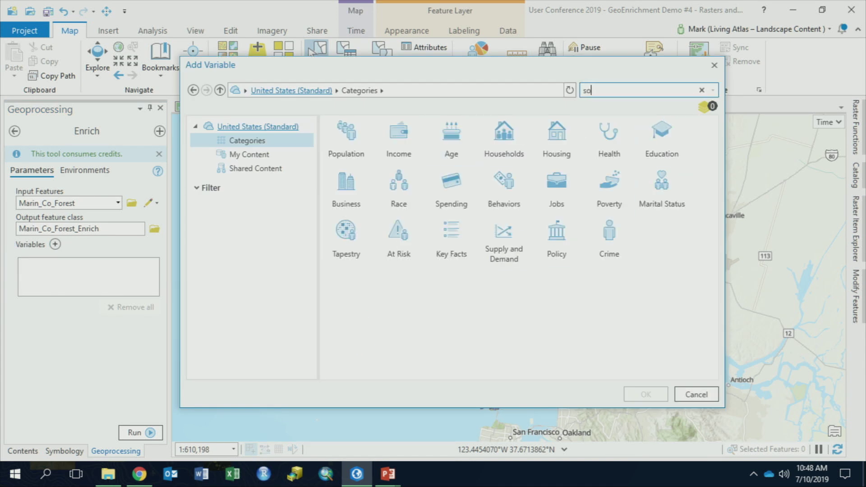
key(BackSpace)
key(BackSpace)
text(moke)
key(Return)
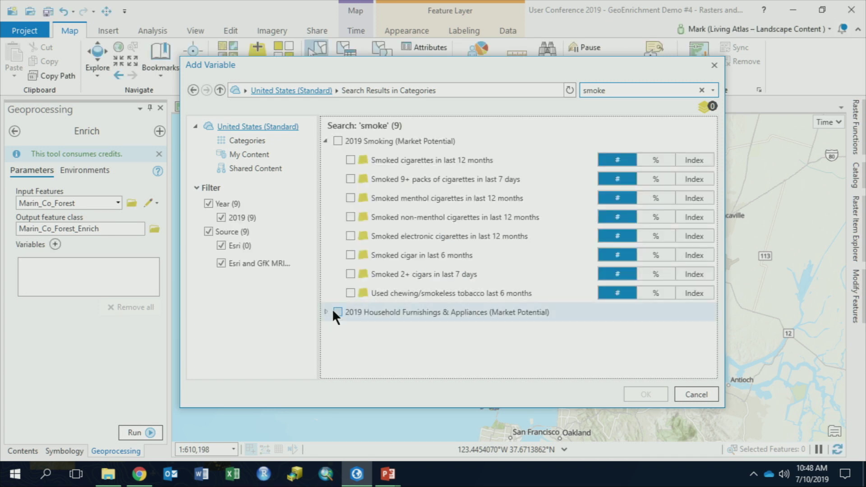
click(325, 311)
click(350, 331)
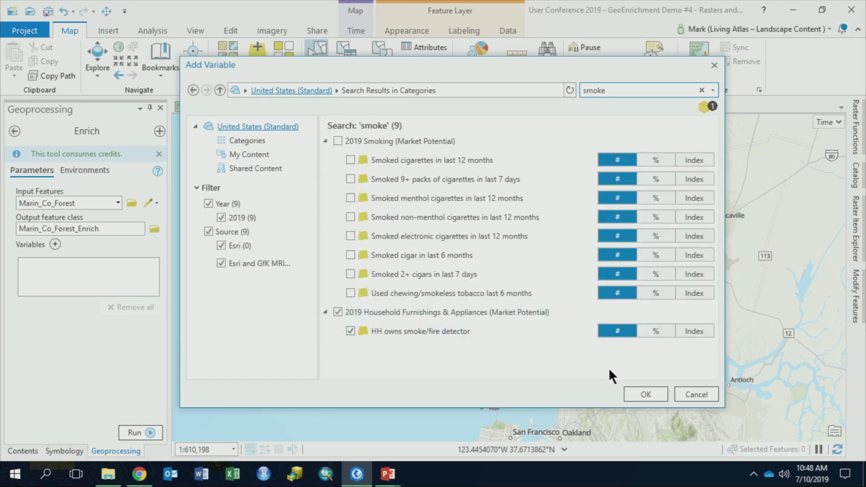
click(255, 137)
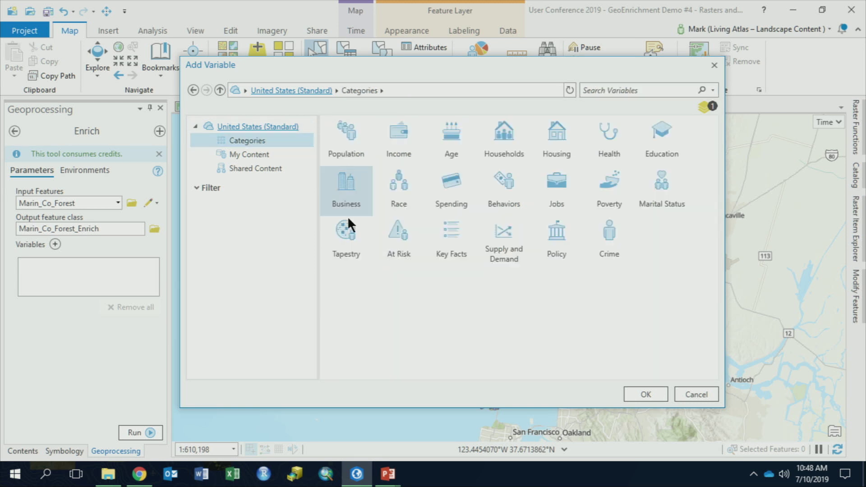
Add 2024 Total Households from the Common Households Variables and run the Enrich tool on Marin_Co_Forest
click(502, 130)
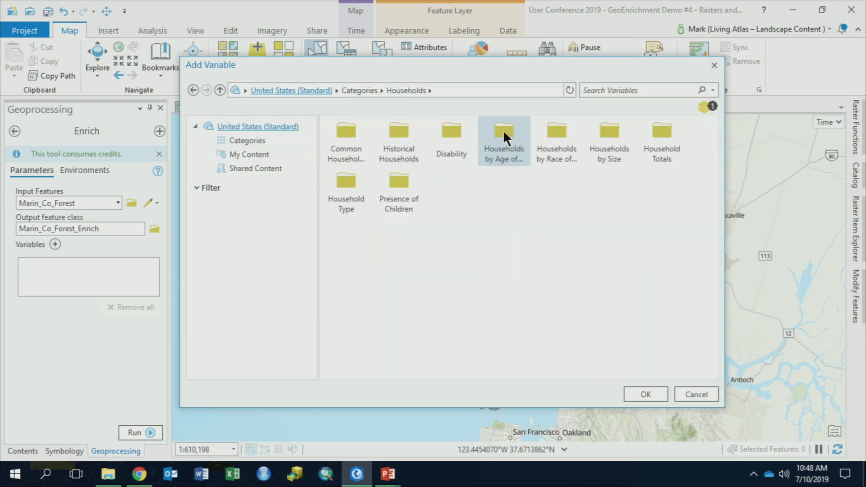
click(345, 128)
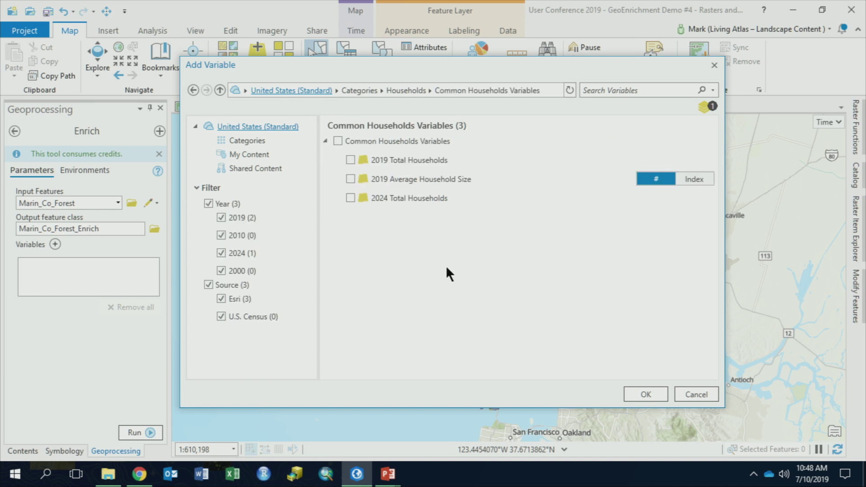
click(349, 197)
click(643, 395)
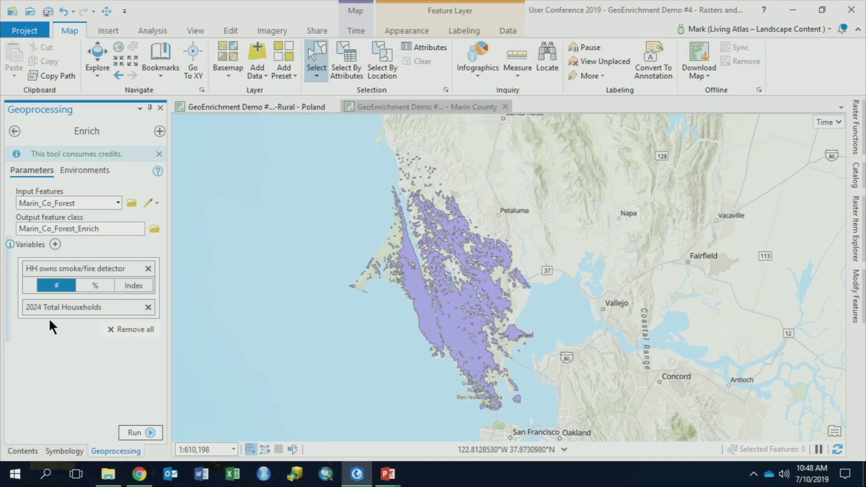
click(151, 432)
Hide the Marin_Co_Forest layer and collapse the Marin_Co_Forest, Input and Focal Statistics entries in the layer list
click(13, 451)
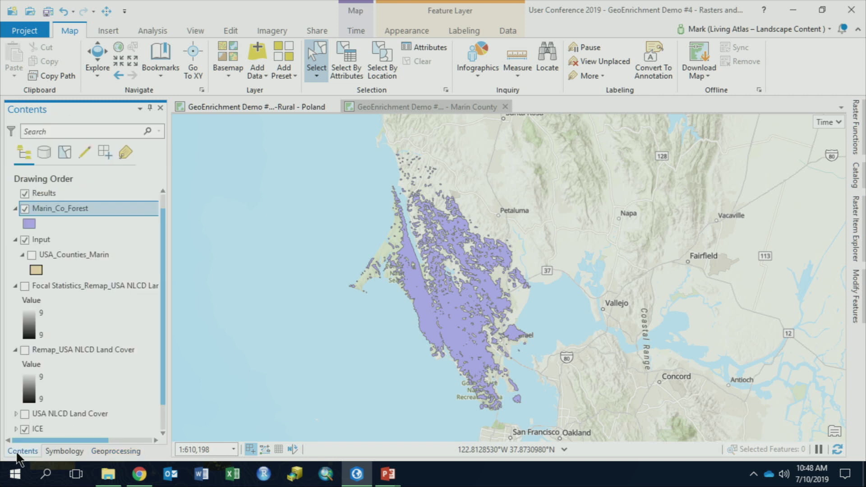
click(22, 207)
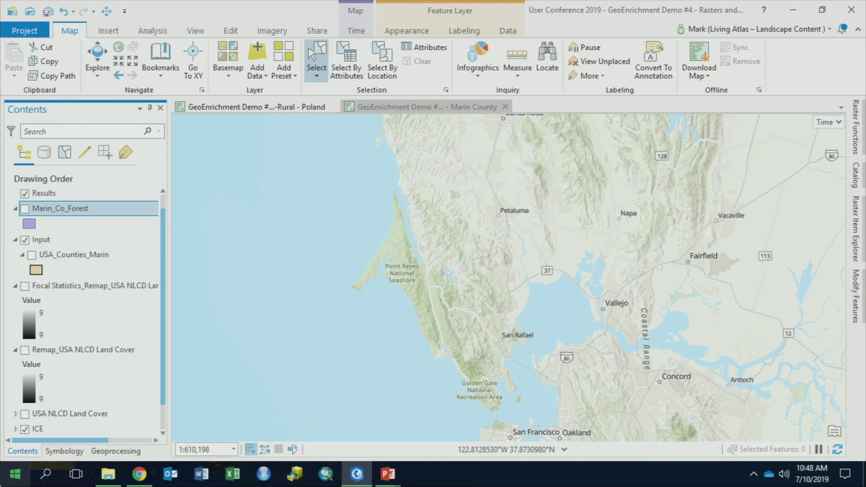
click(120, 452)
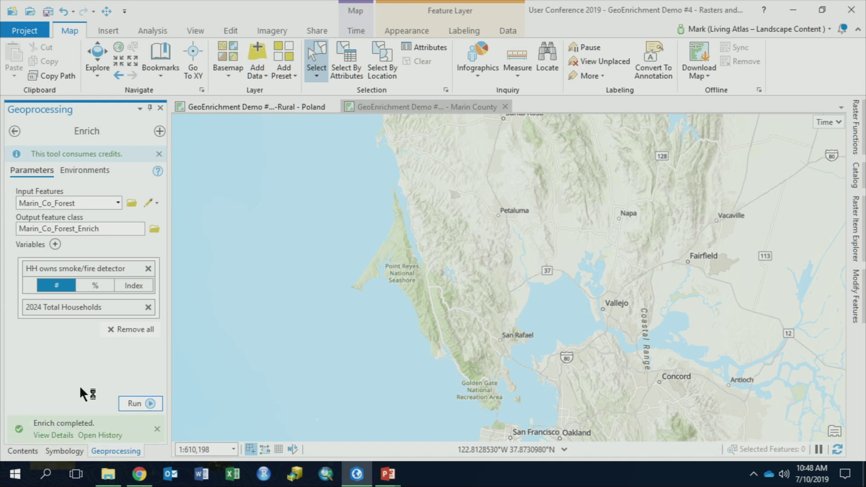
click(20, 449)
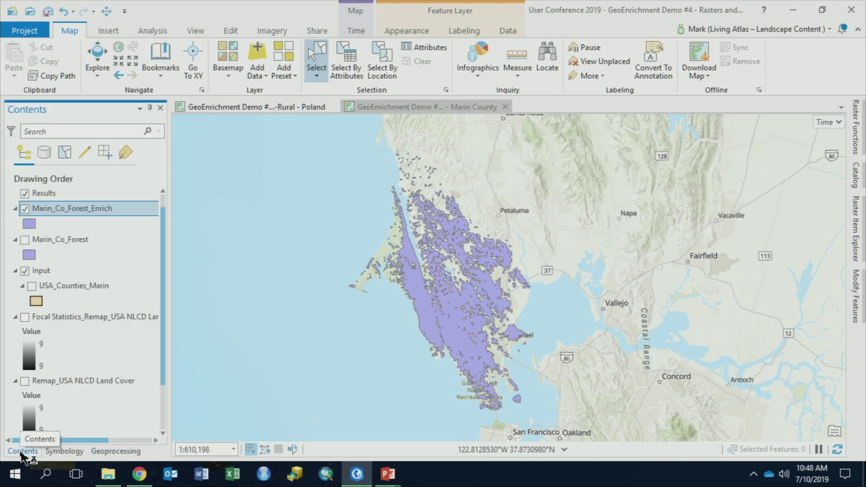
click(15, 240)
click(12, 251)
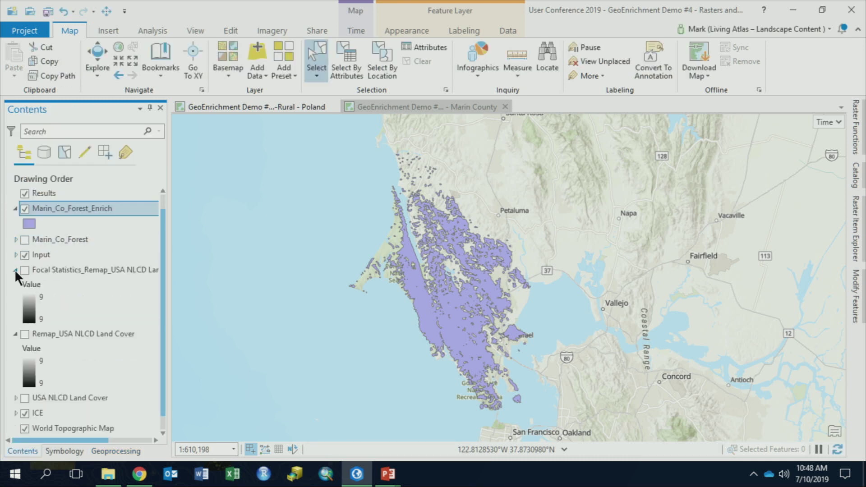
click(15, 270)
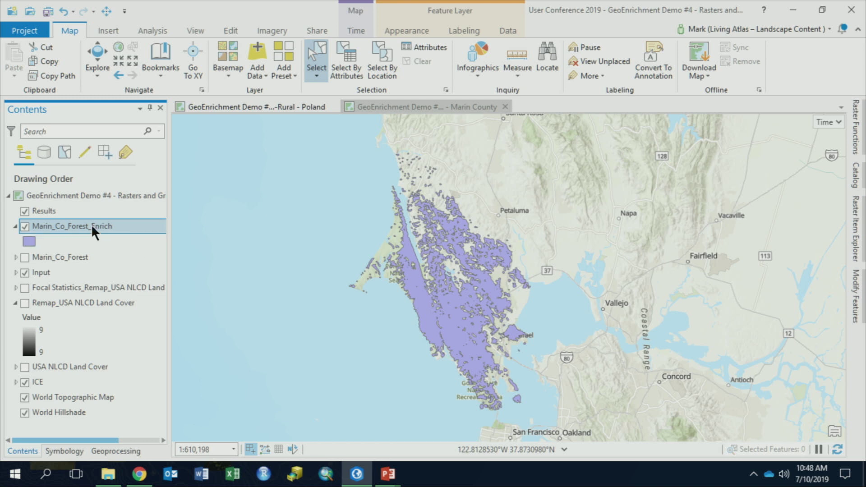
Identify the enriched forest polygon on the map, examine its smoke-detector and 2024 household attributes, and close the pop-up
click(97, 56)
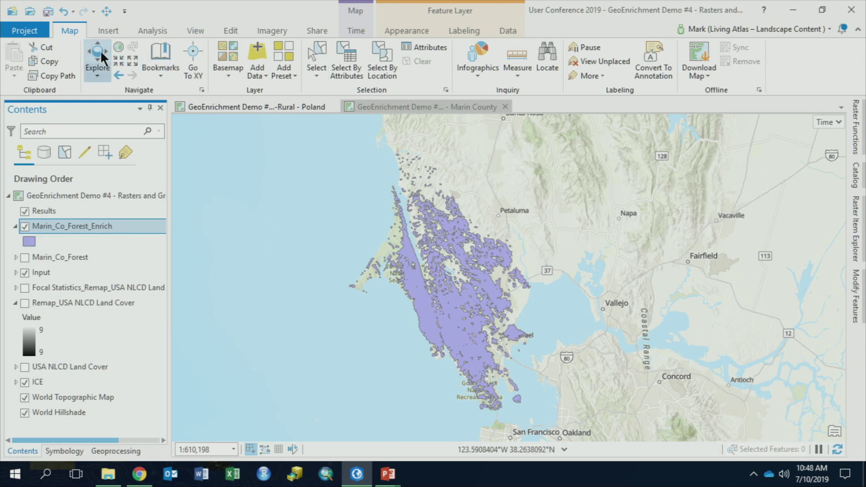
click(426, 290)
drag(604, 166, 526, 83)
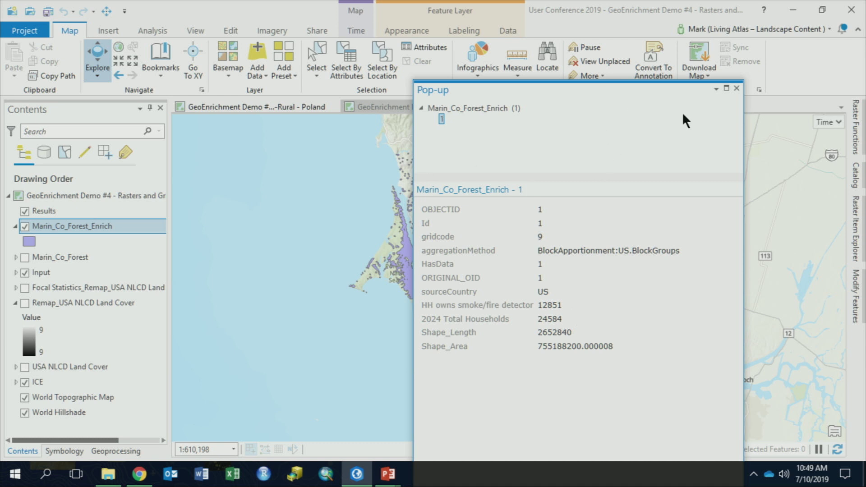
click(737, 88)
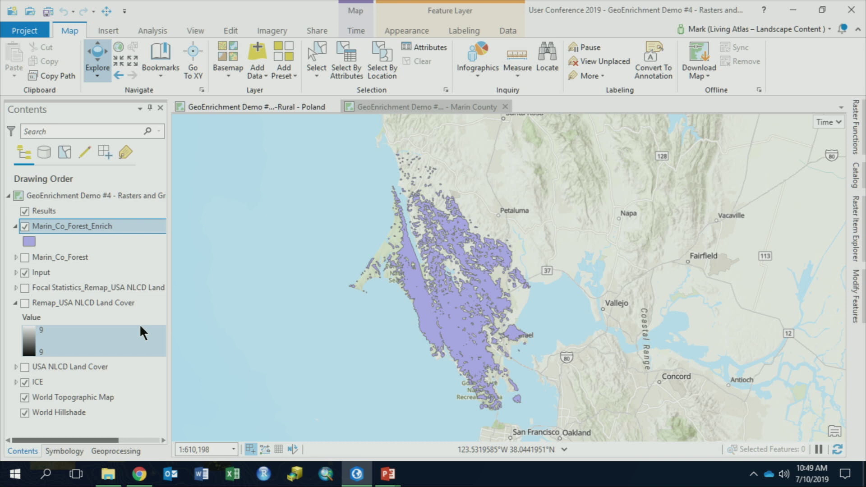
Search the geoprocessing tools for "generate tess" and open Generate Tessellation
click(124, 452)
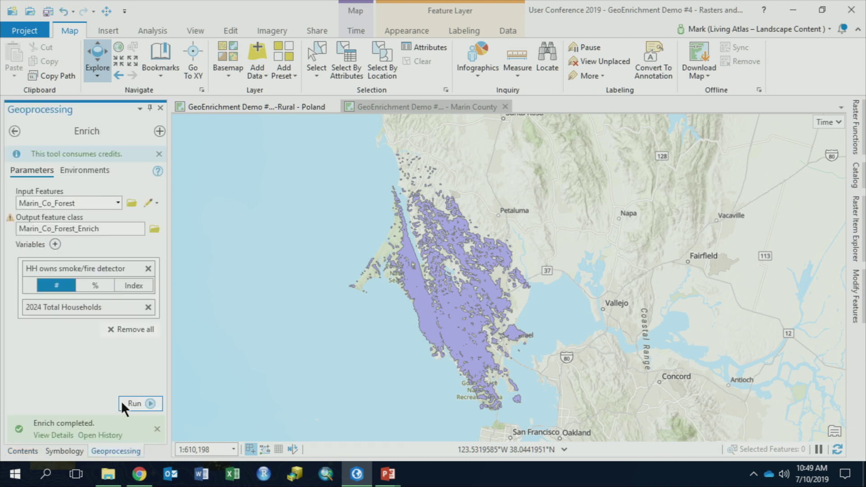
click(14, 128)
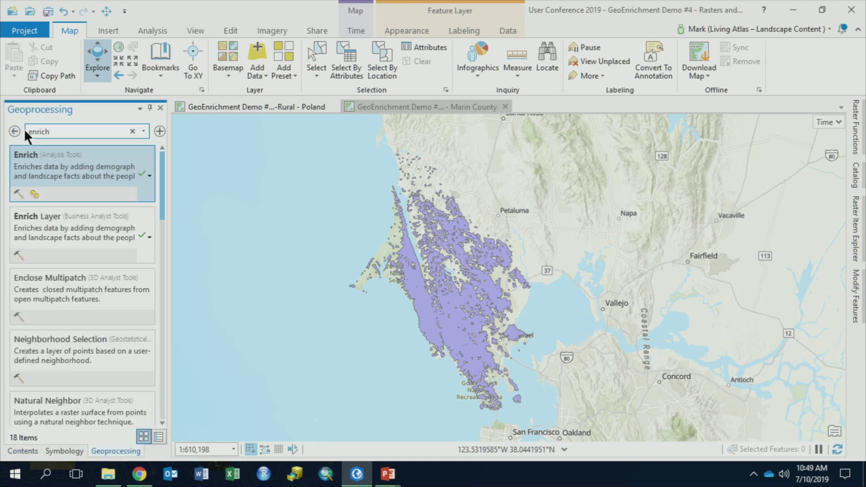
click(84, 130)
text(generate tess)
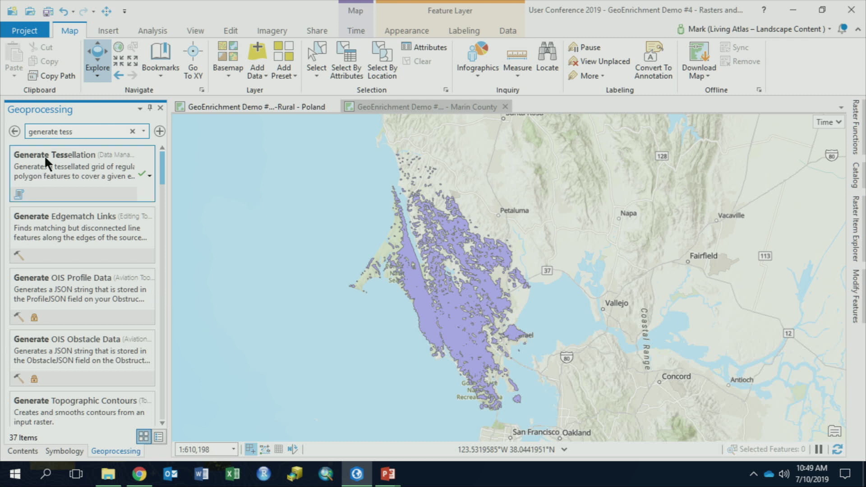
click(45, 156)
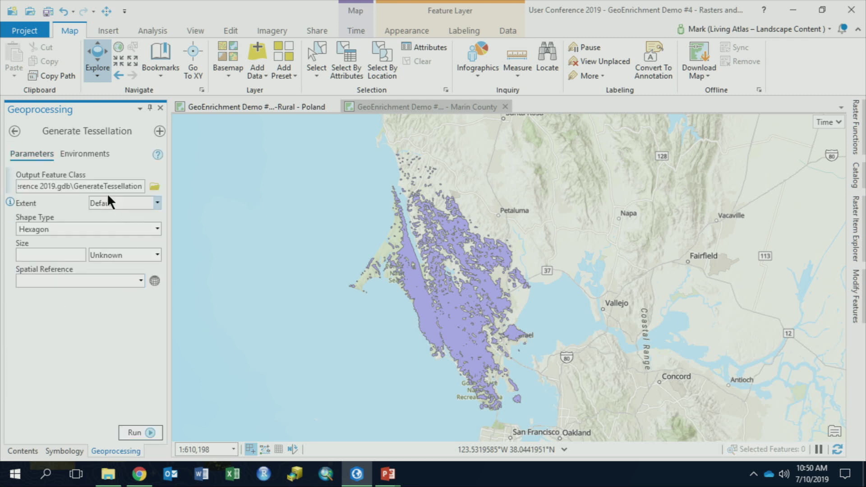
Generate a hexagon tessellation of 1 square mile cells over the extent of the Marin County forest
click(158, 202)
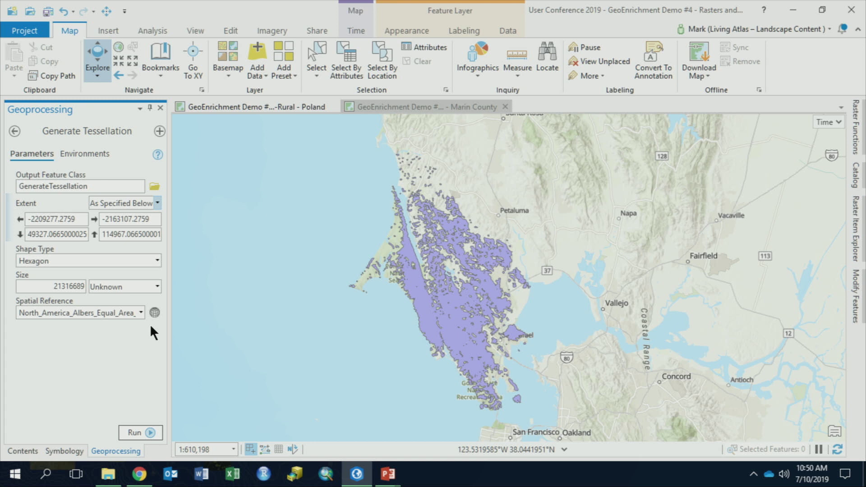
double_click(64, 288)
text(1)
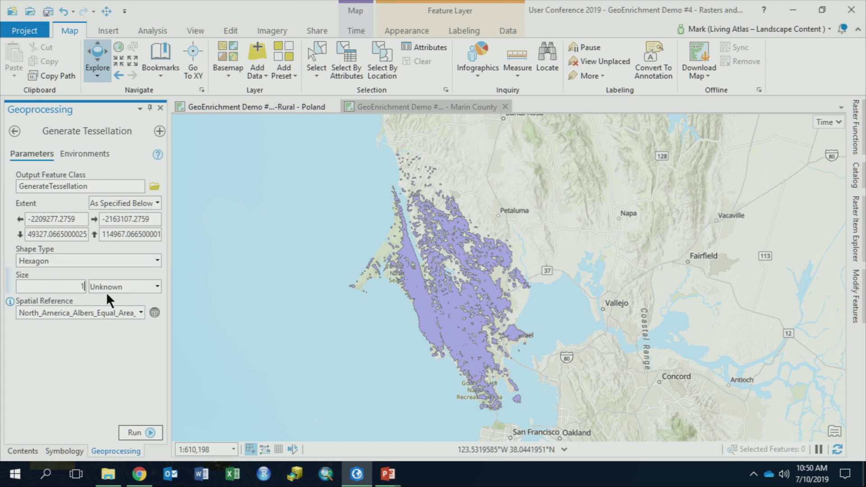
click(157, 286)
click(127, 384)
click(145, 430)
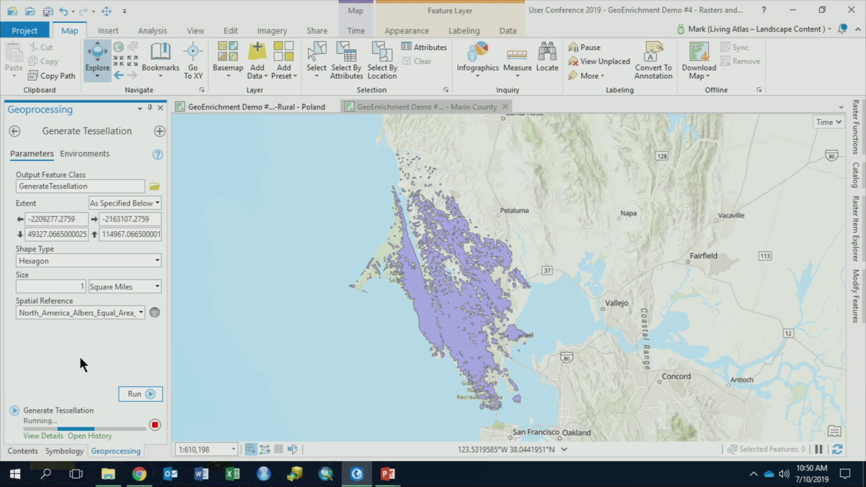
Toggle the GenerateTessellation layer's visibility to compare the hexagon grid with the enriched forest polygon beneath it
click(27, 450)
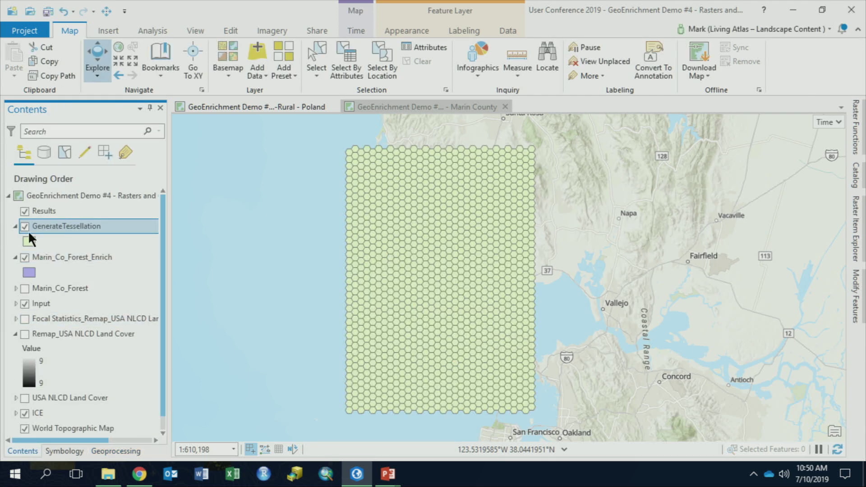
click(24, 225)
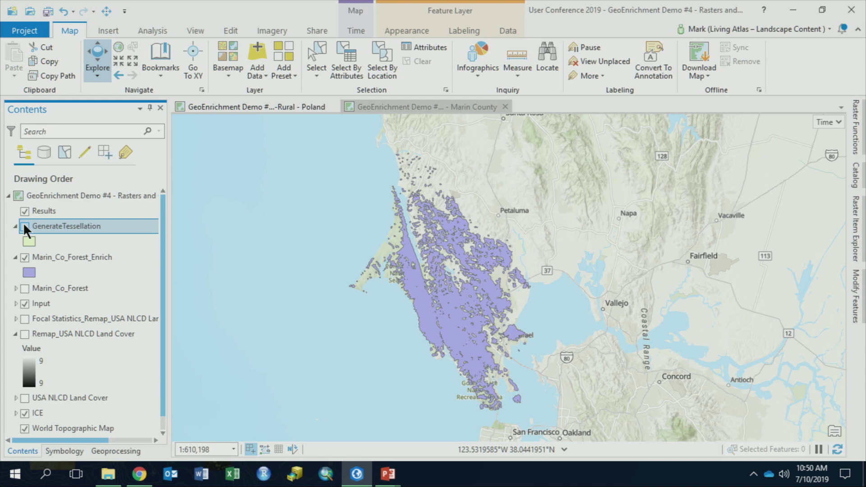
click(25, 225)
click(25, 226)
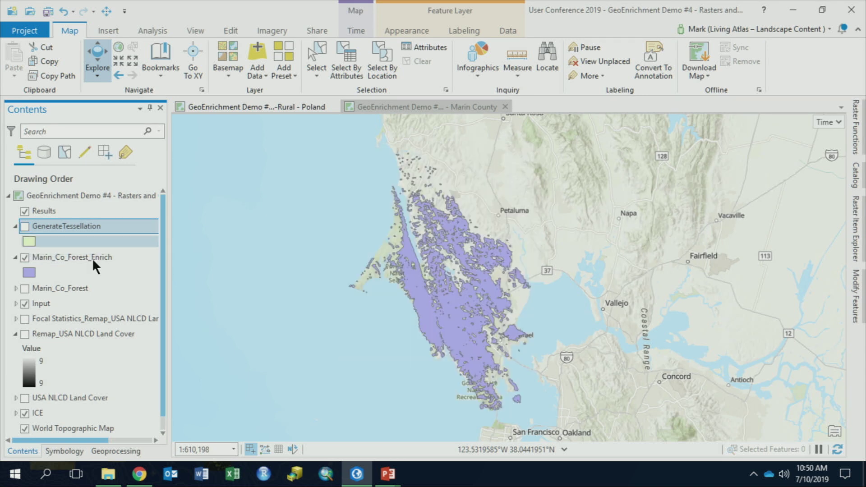
click(24, 225)
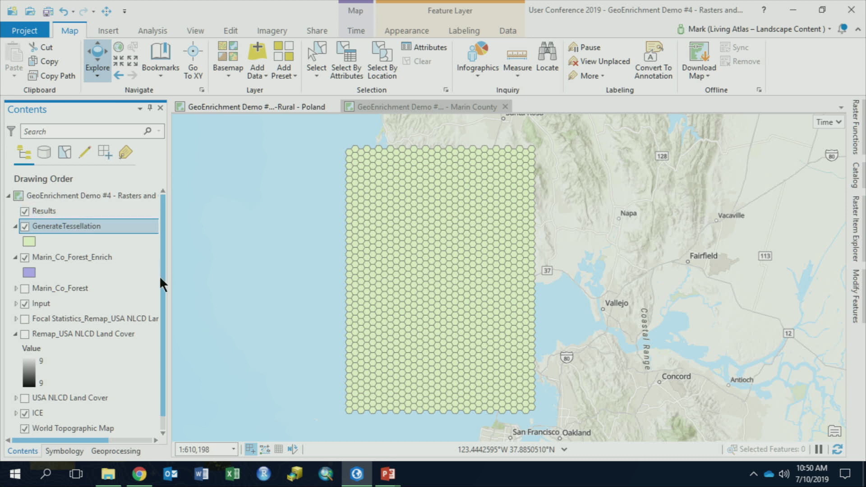
scroll(161, 279, down, 1)
scroll(168, 272, up, 1)
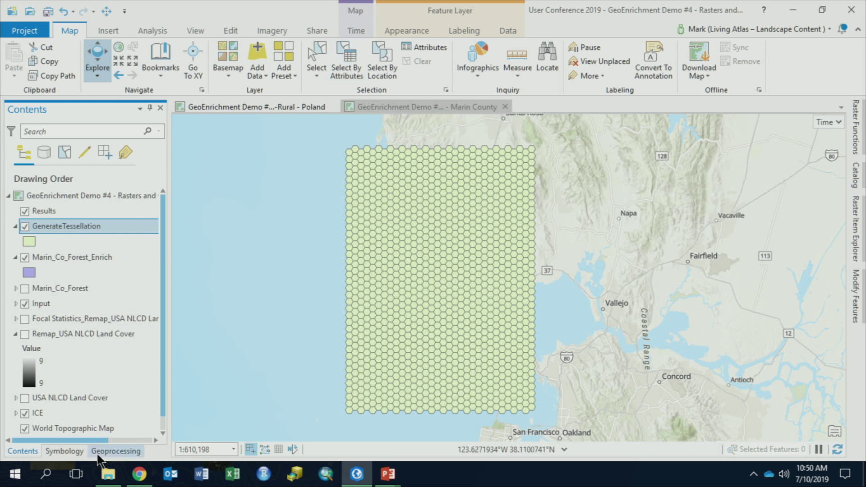
Search the geoprocessing tools for "clip" and open the Clip analysis tool
click(116, 450)
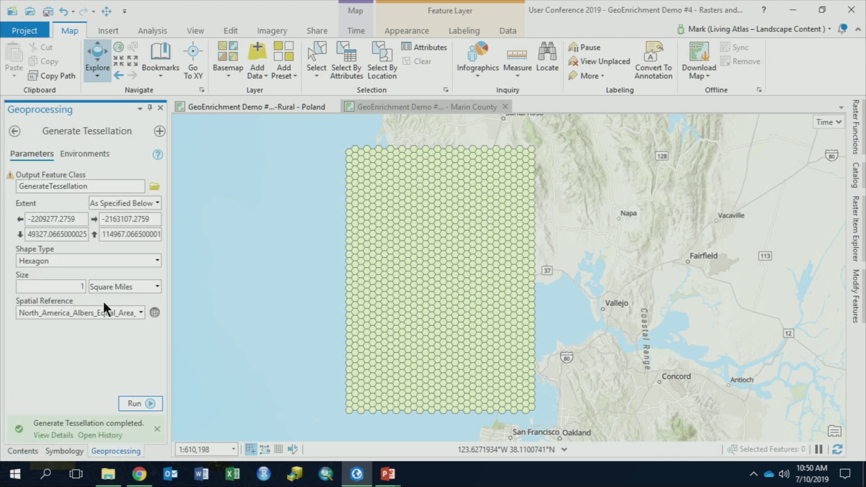
click(14, 131)
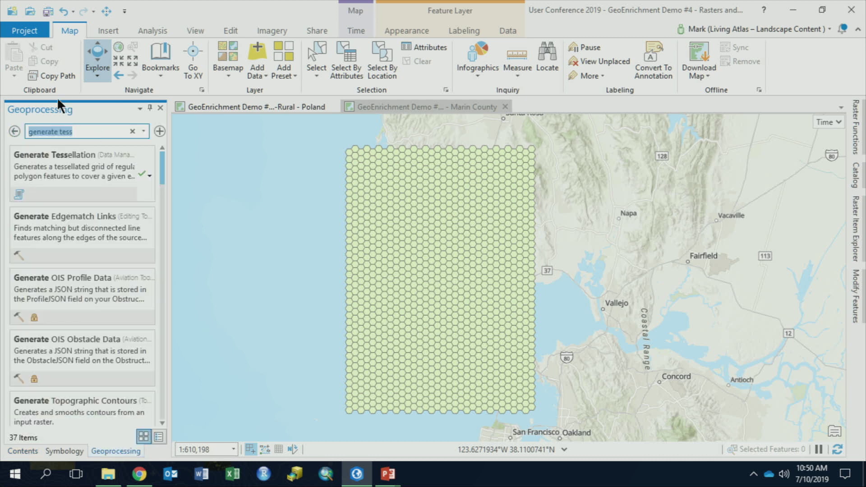
text(clip)
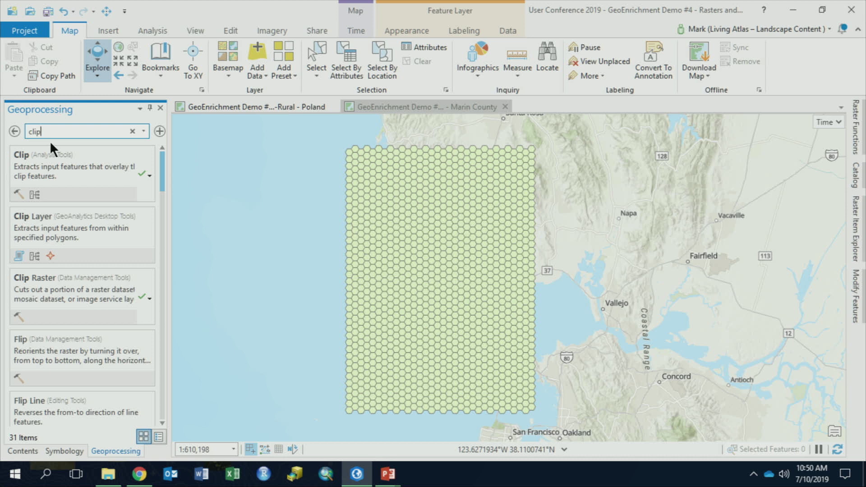
click(39, 158)
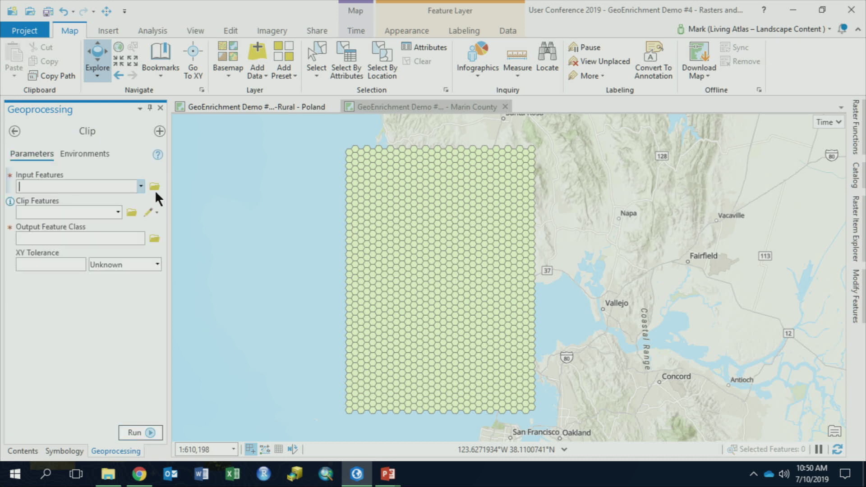
Clip GenerateTessellation with Marin_Co_Forest as the clip features, and hide the unclipped GenerateTessellation layer
click(141, 185)
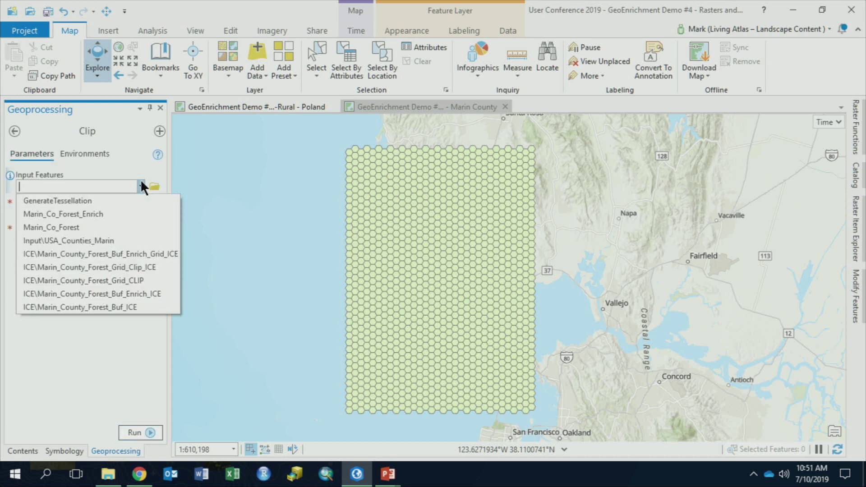
click(75, 201)
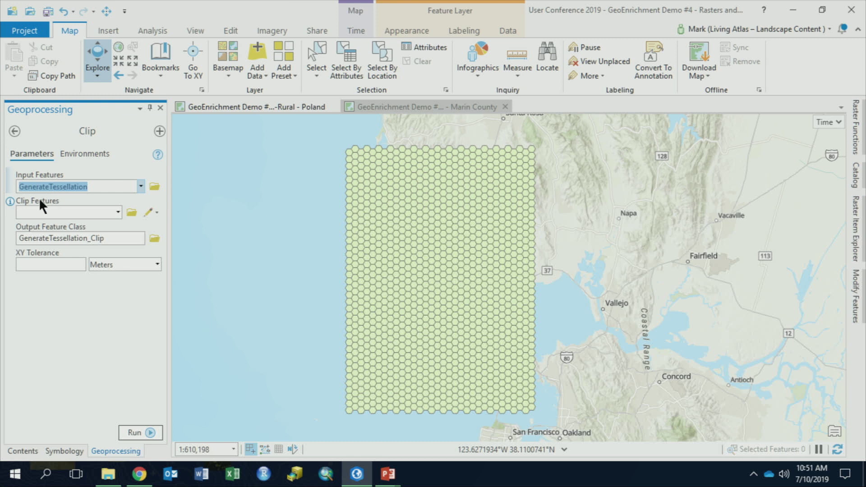
click(118, 211)
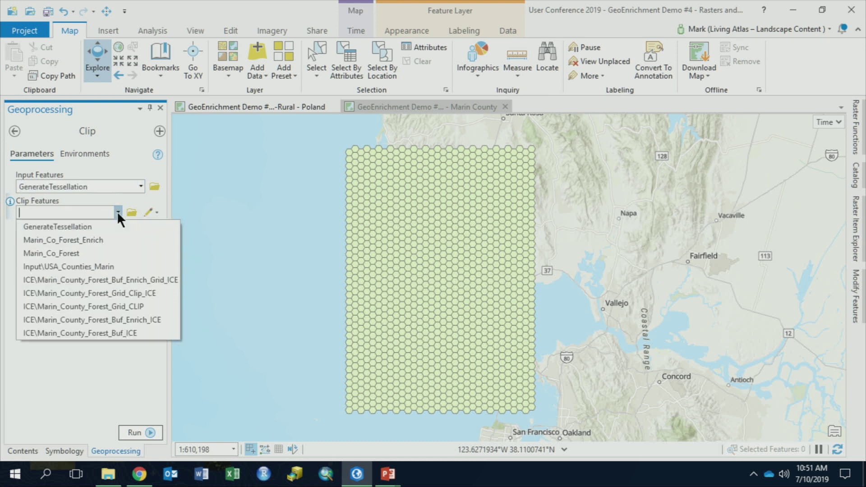
click(112, 254)
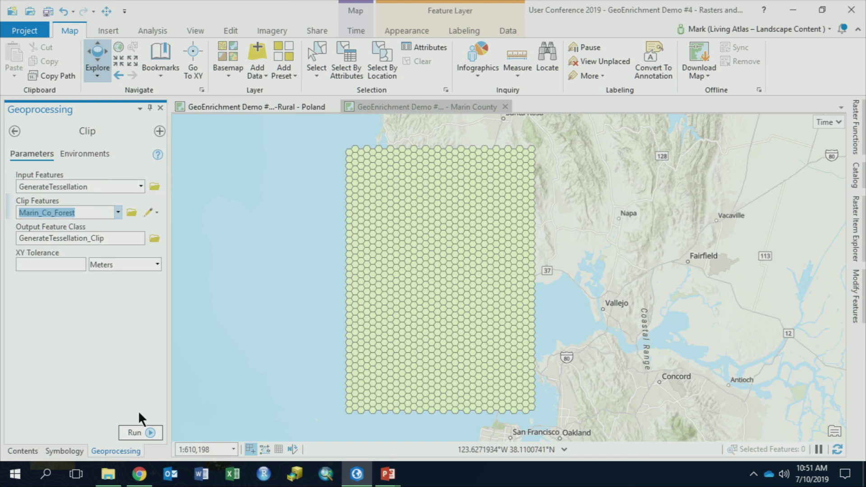
click(137, 431)
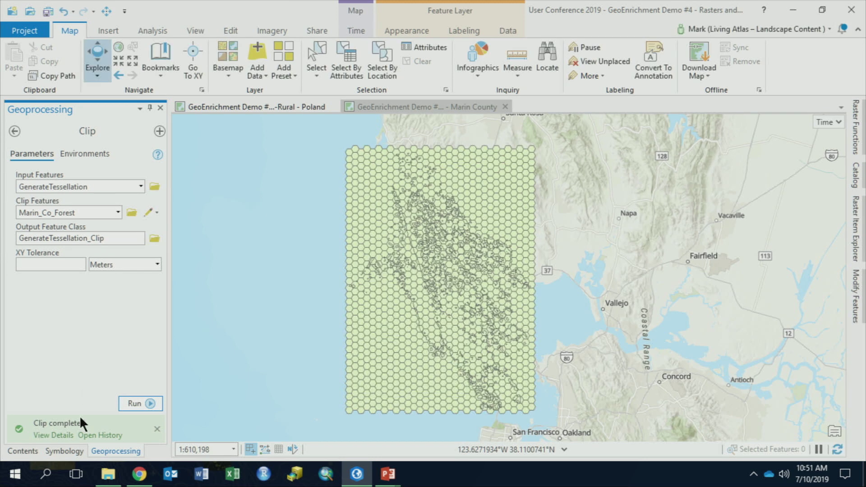
click(14, 449)
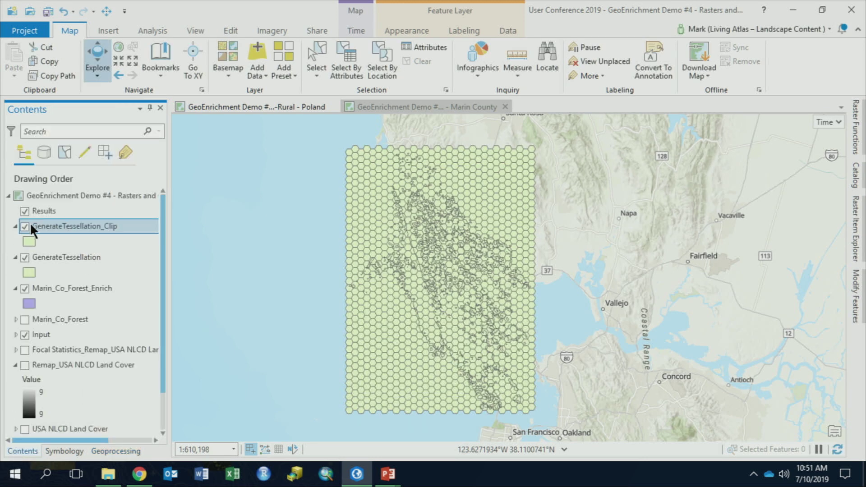
click(24, 257)
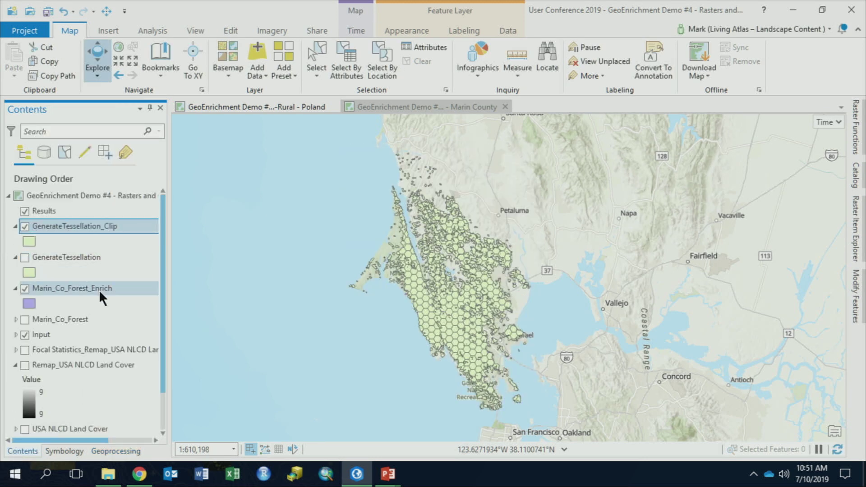
Toggle the clipped hexagon grid off and on, and reopen today's Enrich run for Marin_Co_Forest from the geoprocessing history
click(23, 225)
click(23, 225)
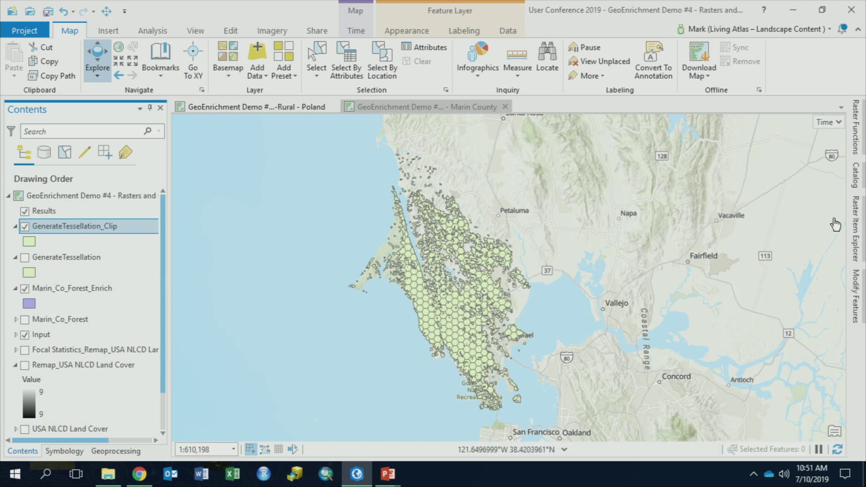
click(856, 175)
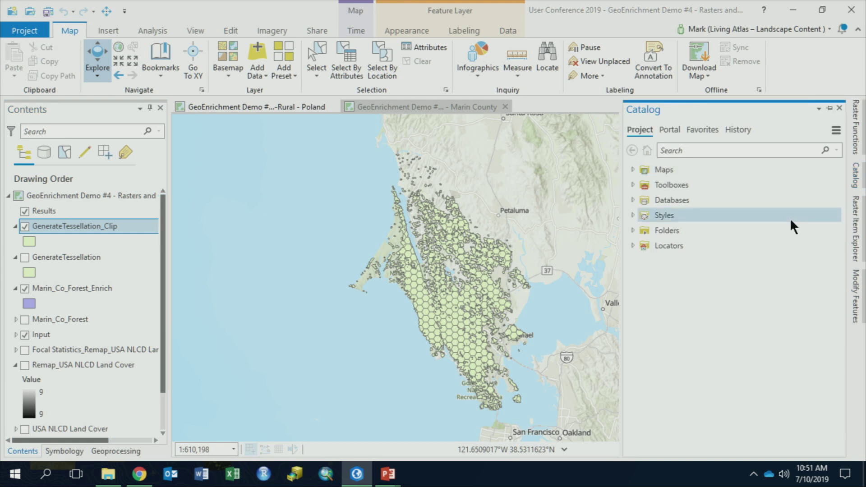
click(735, 129)
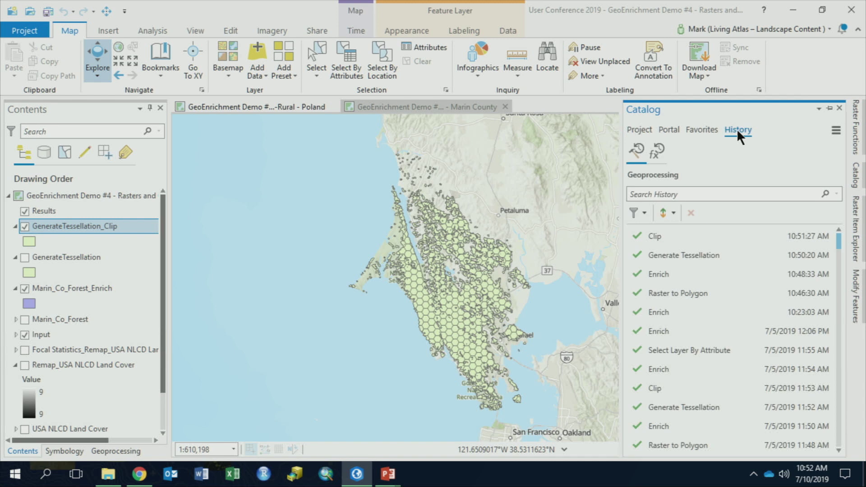
right_click(682, 270)
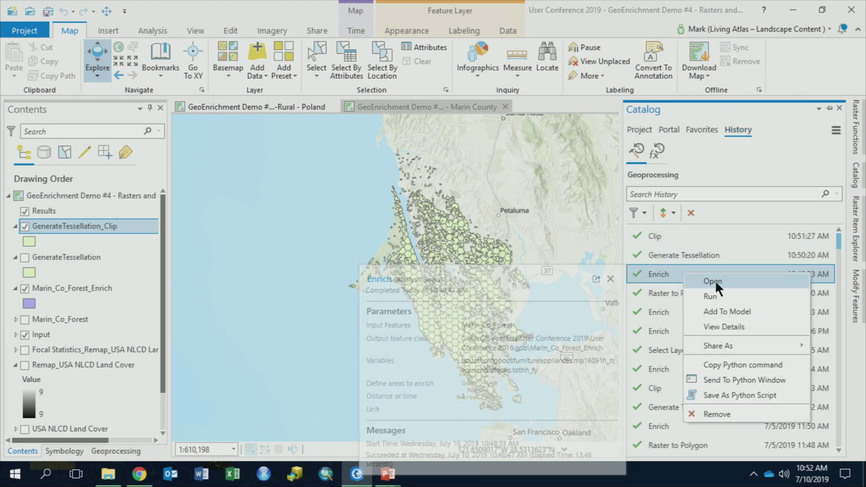
click(715, 280)
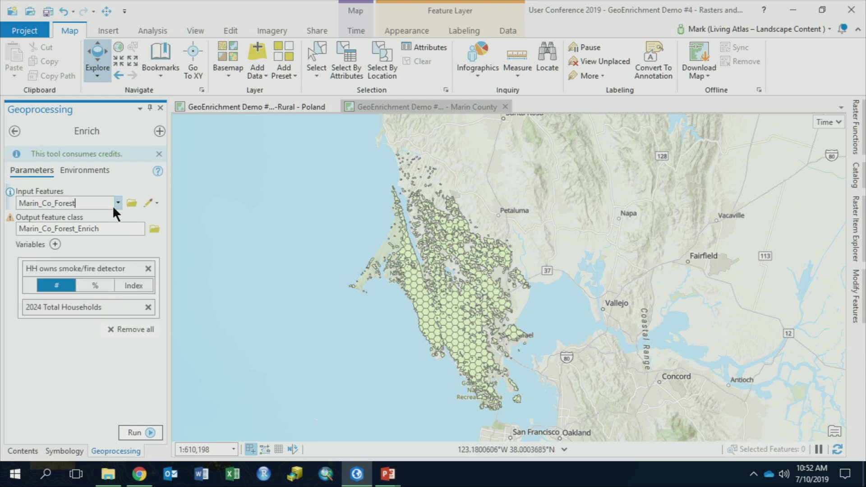
Enrich GenerateTessellation_Clip with the same variables into Marin_Co_Forest_Enrich_Grid, and hide the GenerateTessellation_Clip layer
click(118, 202)
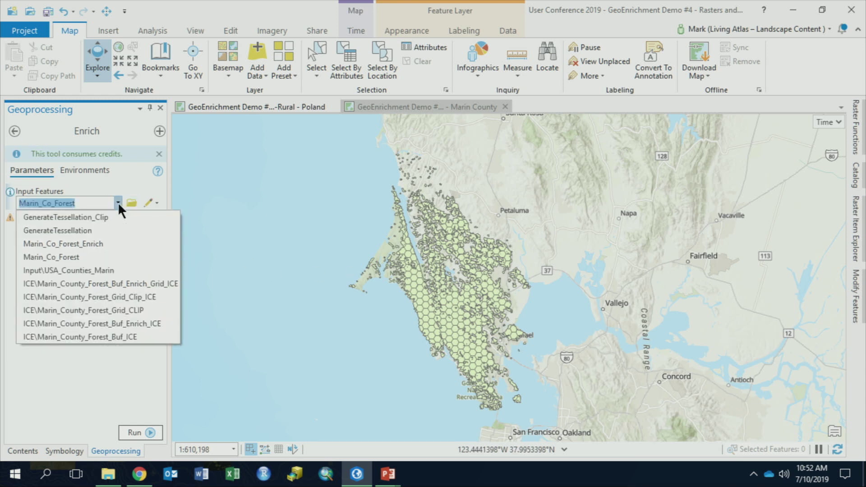
click(92, 216)
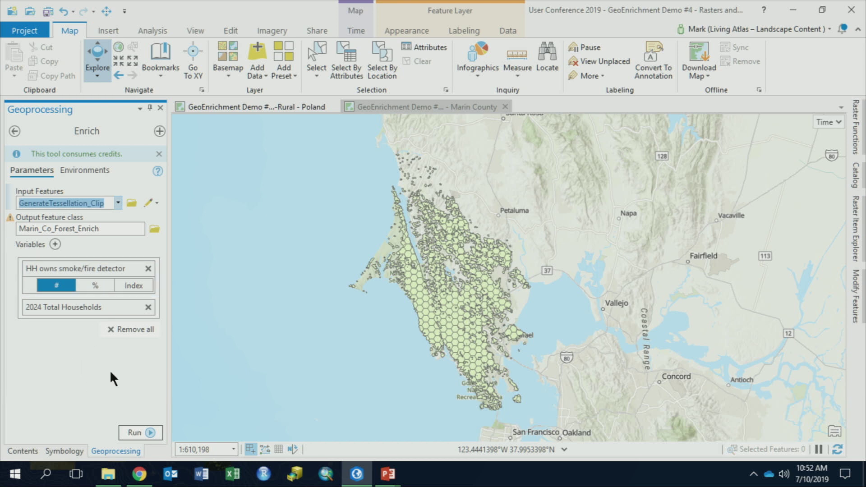
drag(113, 229, 141, 238)
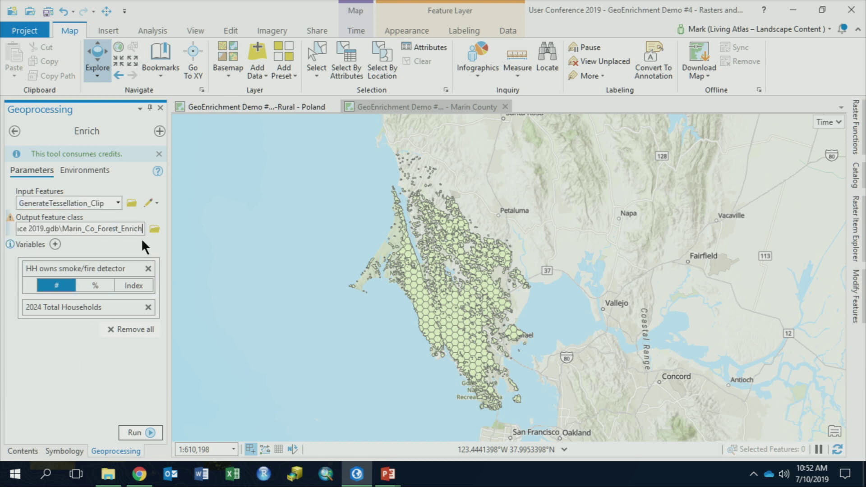
text(_Grid)
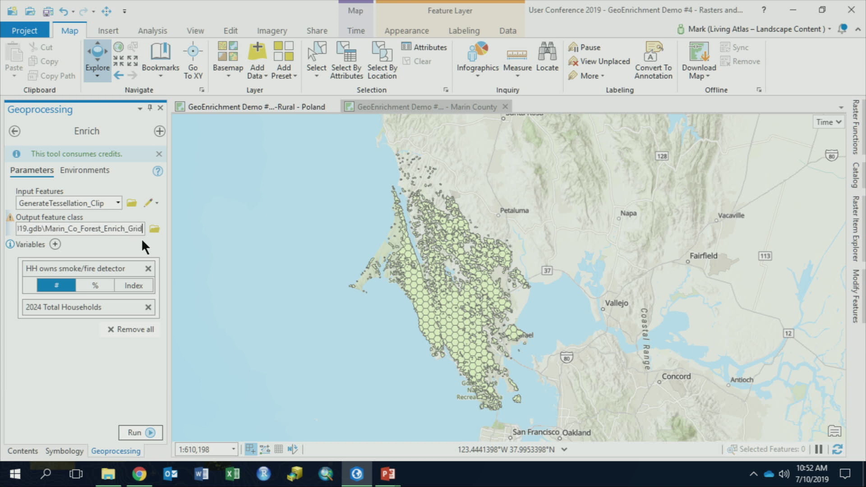
click(137, 431)
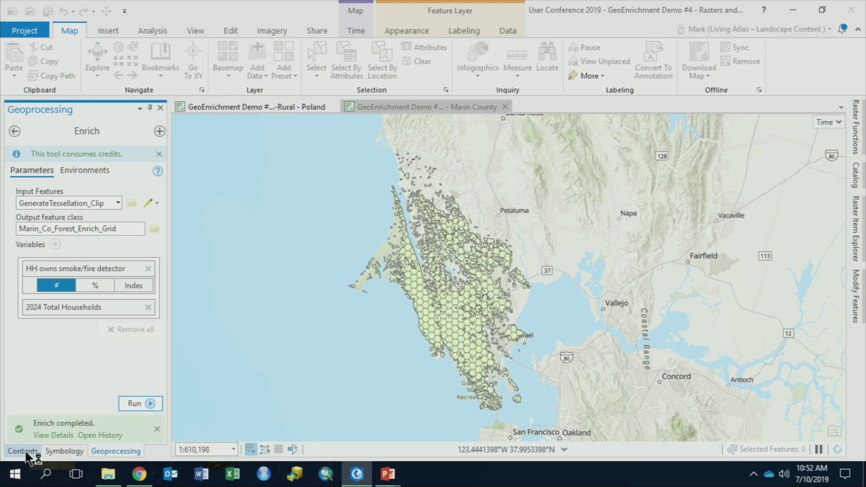
click(25, 450)
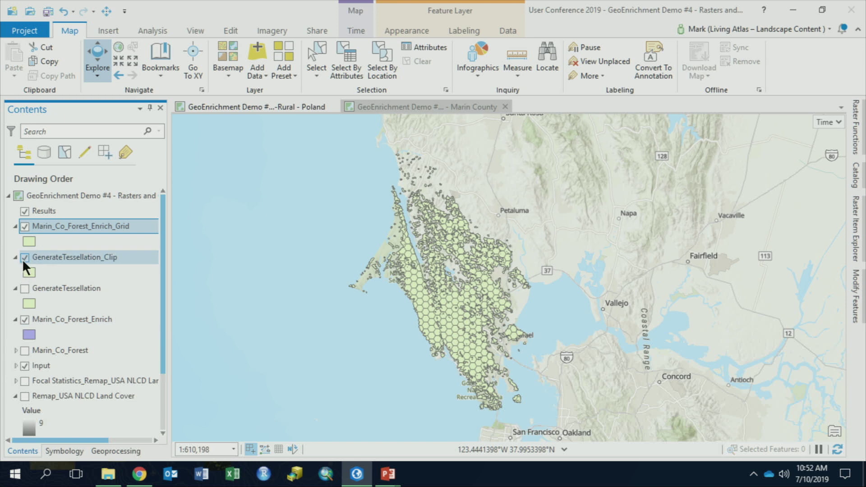
click(26, 257)
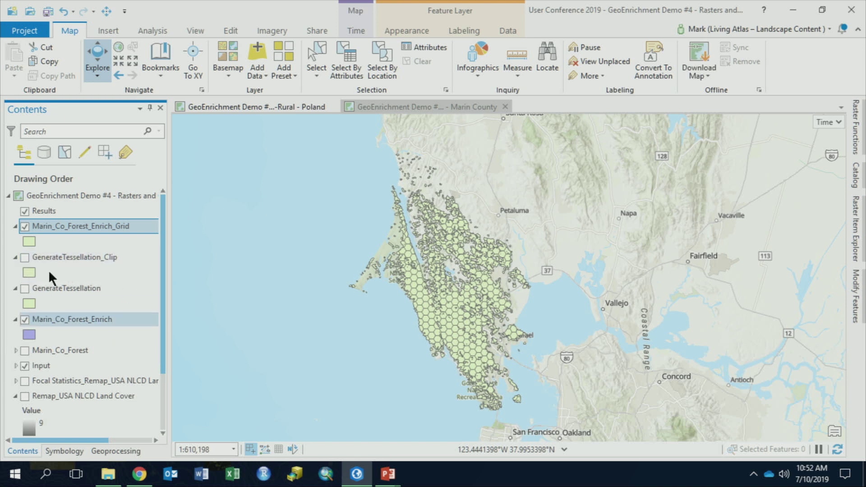
Symbolize Marin_Co_Forest_Enrich_Grid with unclassed colors, using HH owns smoke/fire detector normalized by 2024 Total Households
right_click(54, 226)
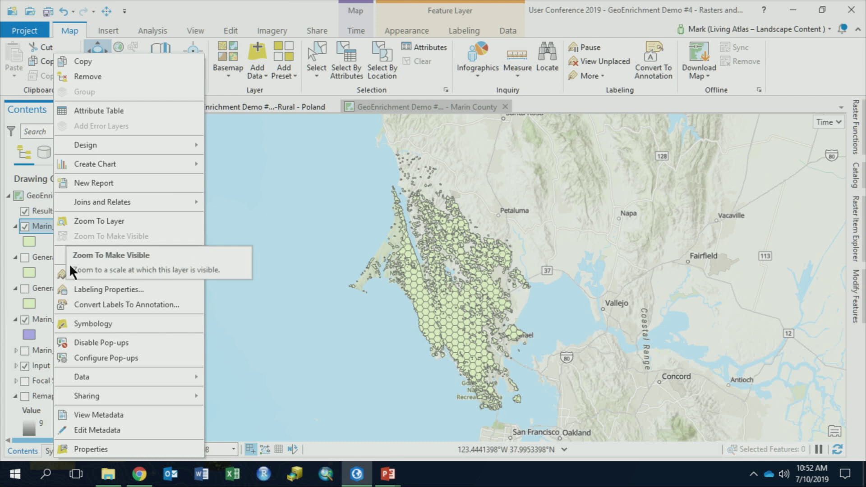
click(93, 324)
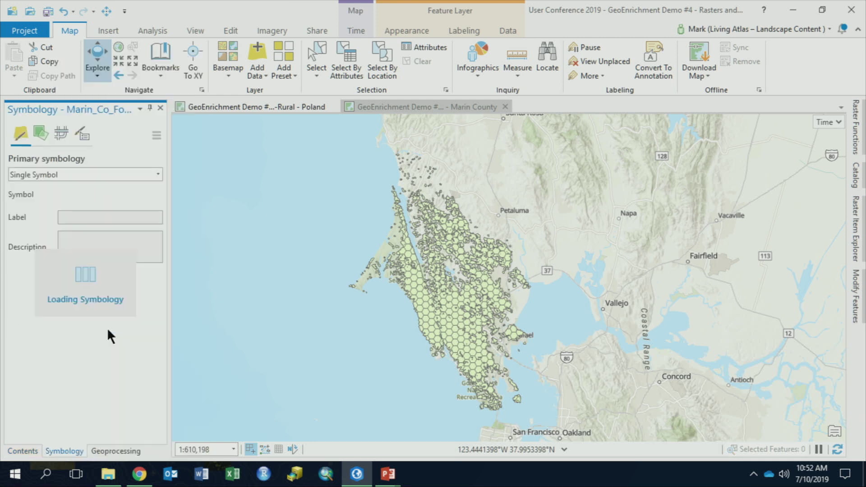
click(158, 174)
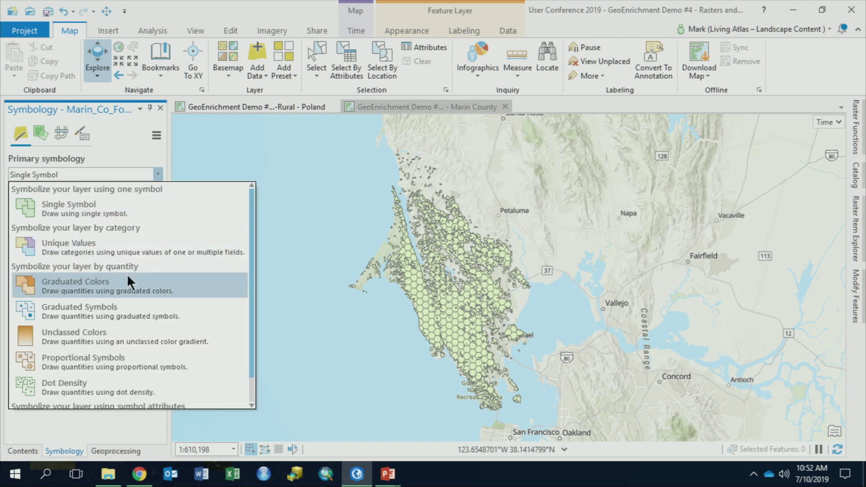
click(114, 337)
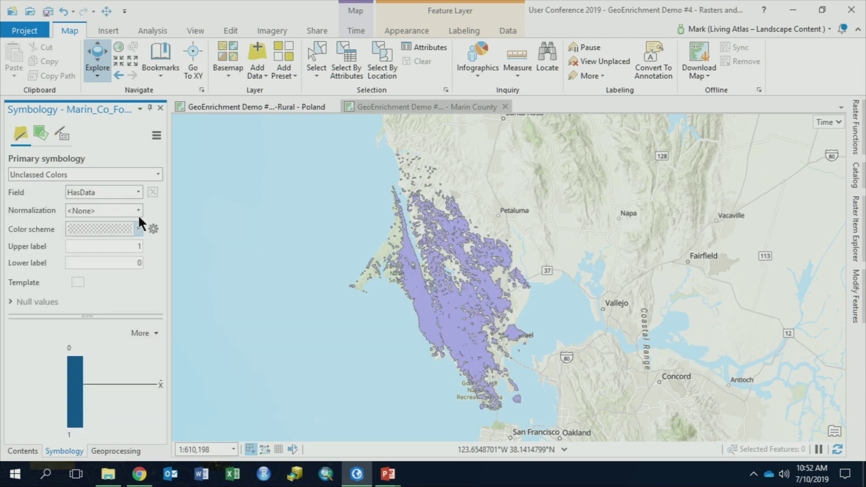
click(138, 191)
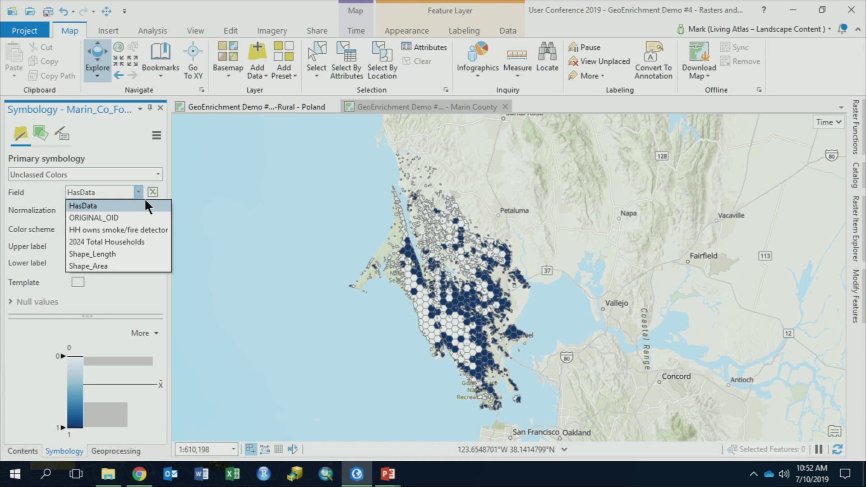
click(133, 231)
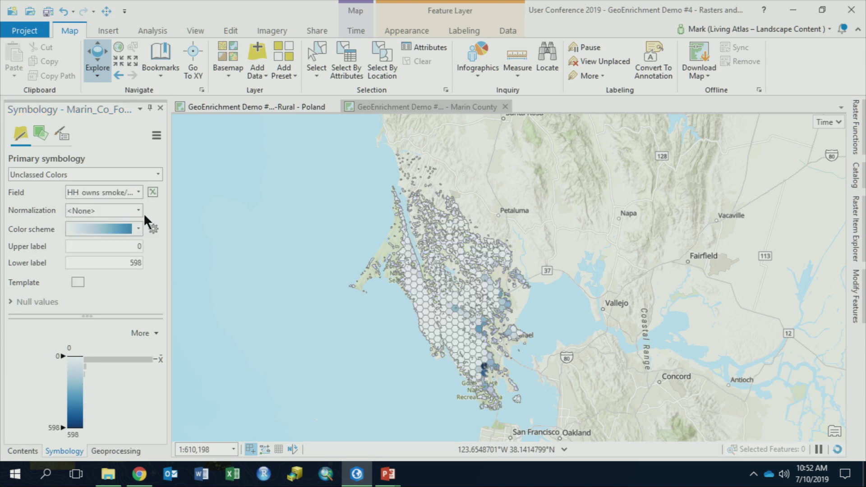
click(138, 209)
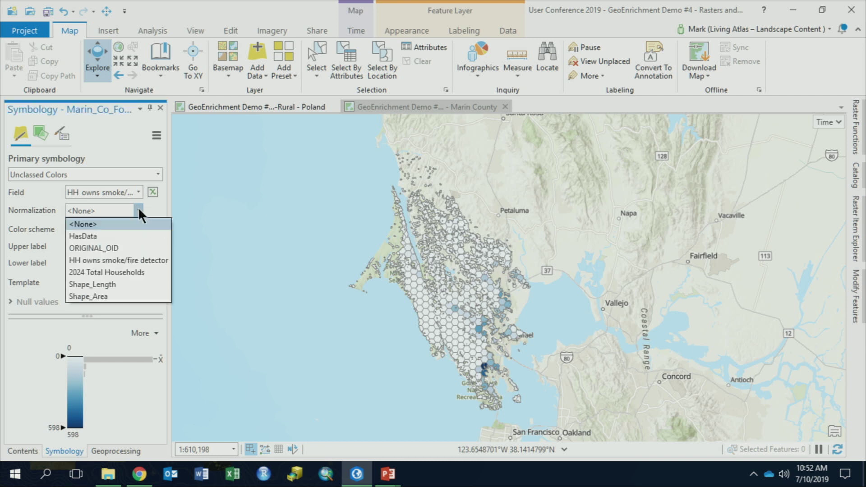
click(118, 271)
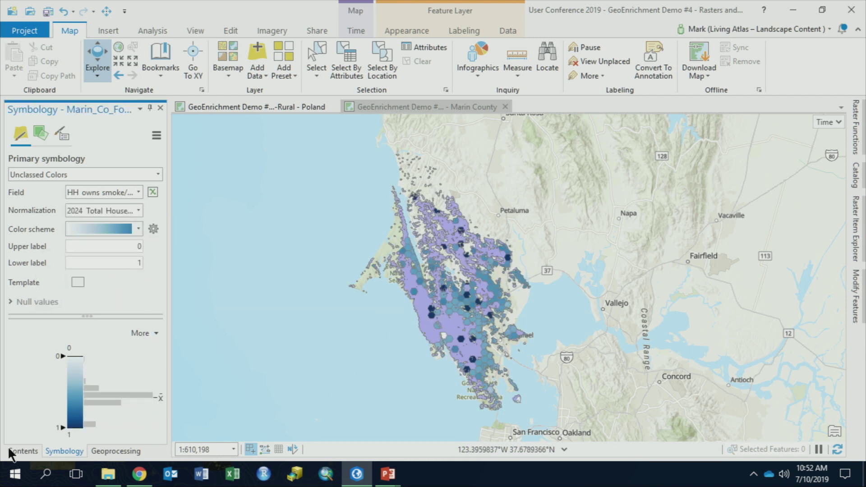
Hide the Marin_Co_Forest_Enrich layer and collapse the legends of it and both GenerateTessellation layers
click(21, 450)
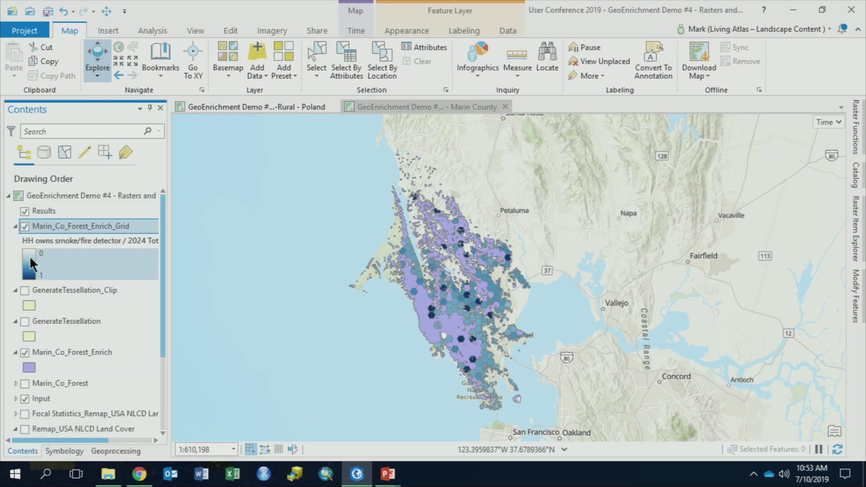
click(25, 351)
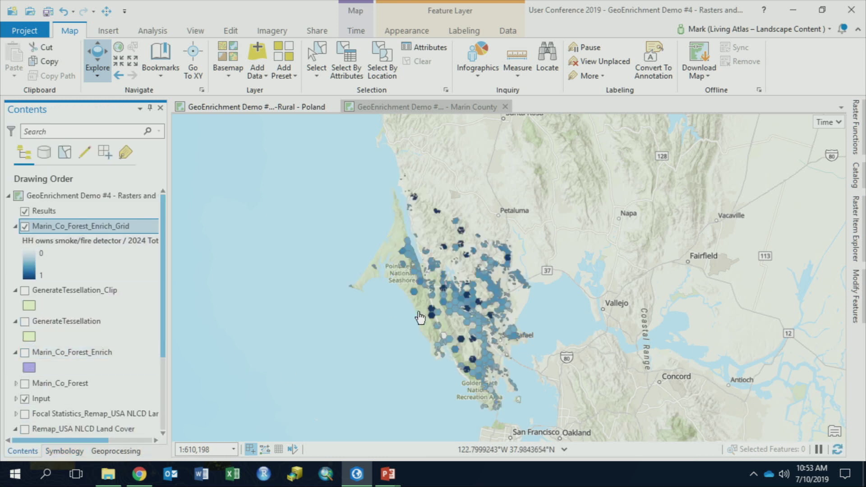
scroll(418, 310, up, 2)
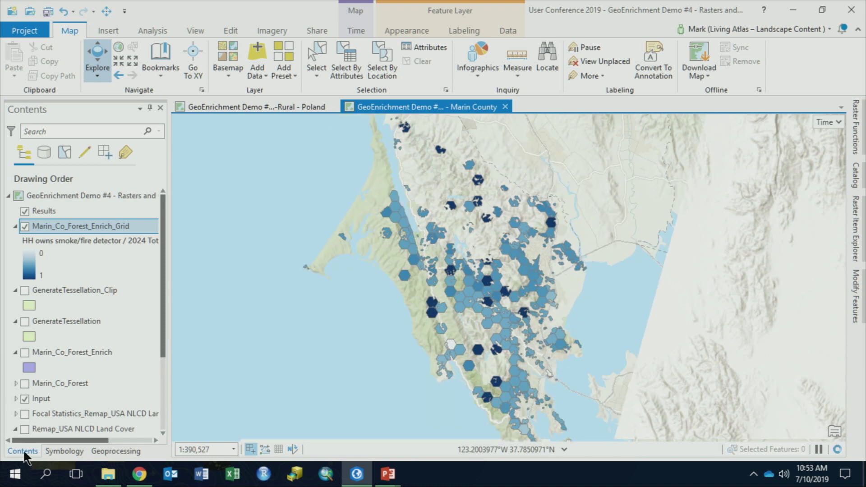
click(23, 449)
click(15, 290)
click(15, 305)
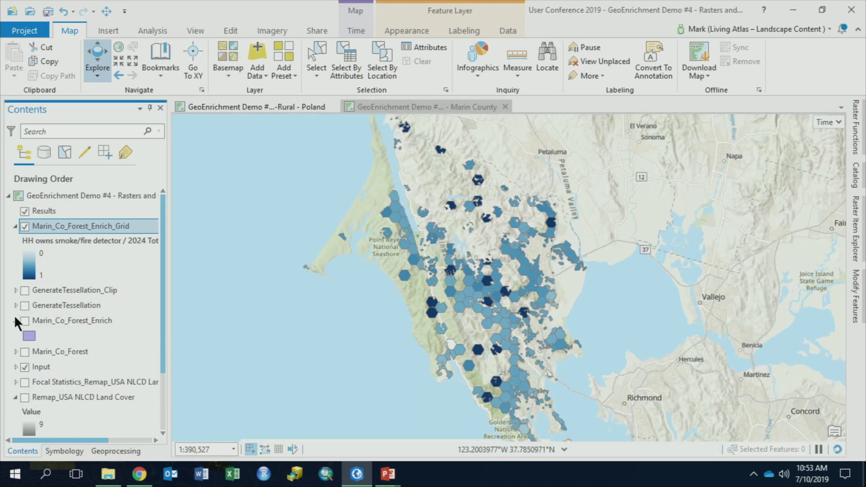
click(15, 319)
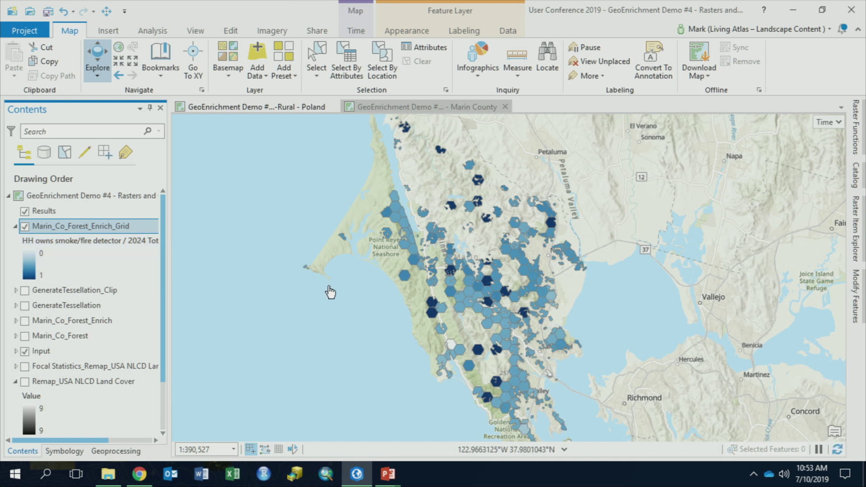
Inspect the smoke detector and household attributes of several of the darkest hexagons in the enriched grid
click(486, 284)
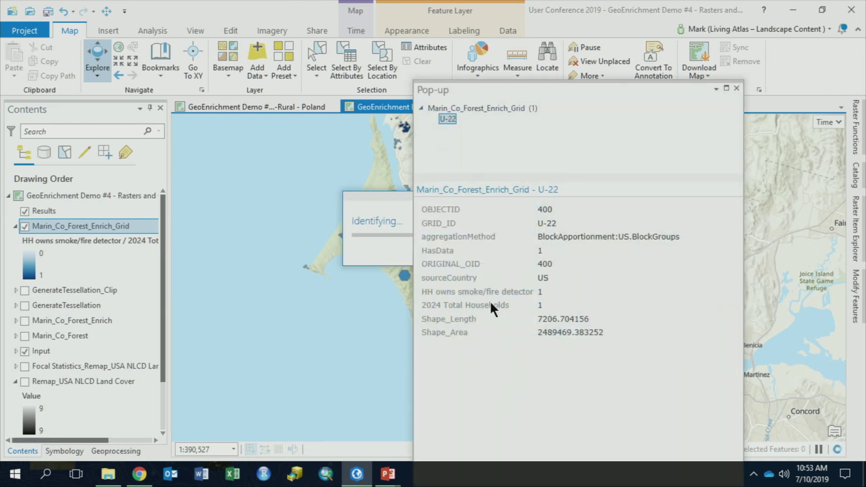
drag(559, 89, 616, 71)
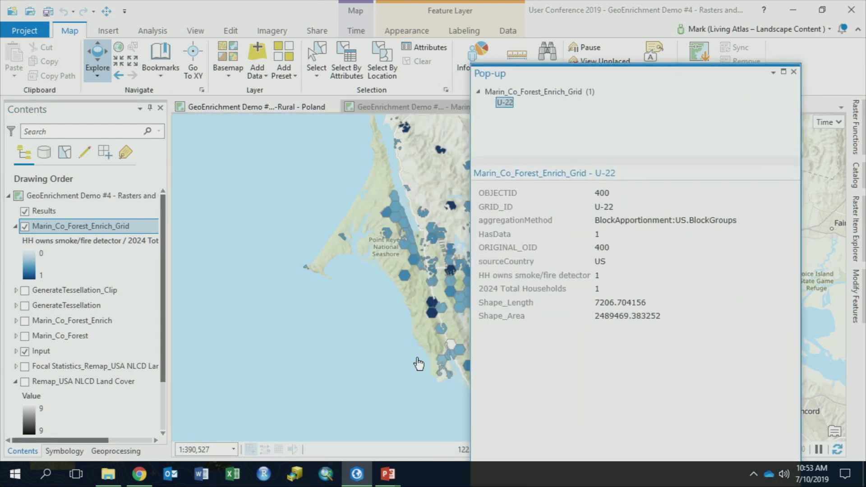
click(434, 309)
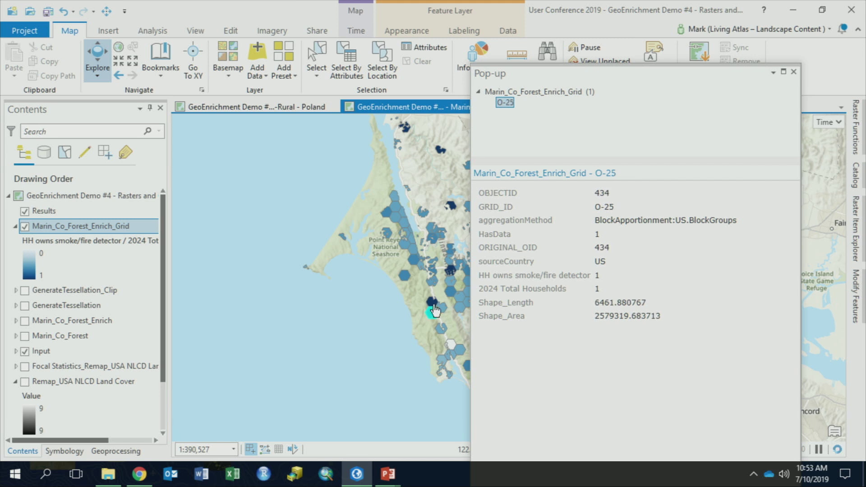
click(433, 304)
click(432, 305)
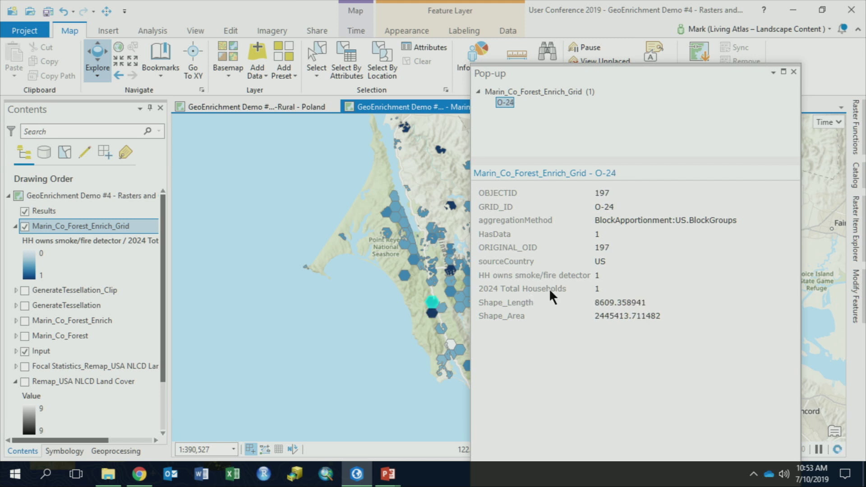
click(793, 71)
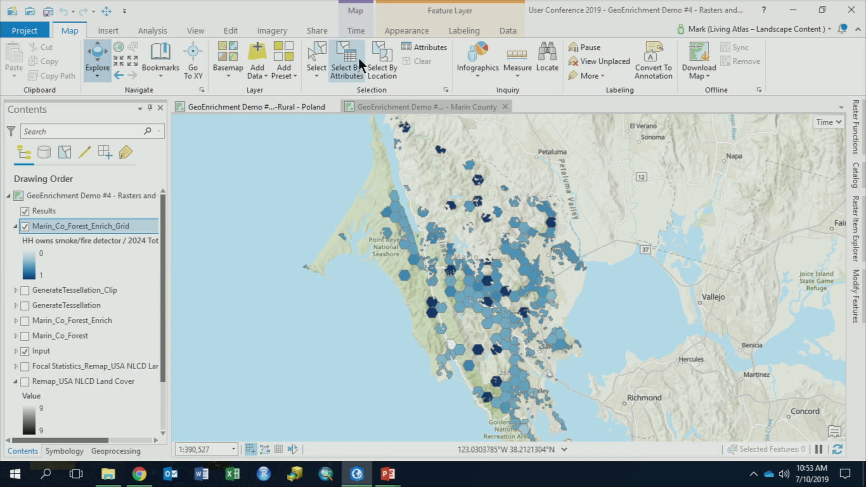
Select the Marin_Co_Forest_Enrich_Grid hexagons where 2024 Total Households is greater than or equal to 100, as a new selection
click(346, 105)
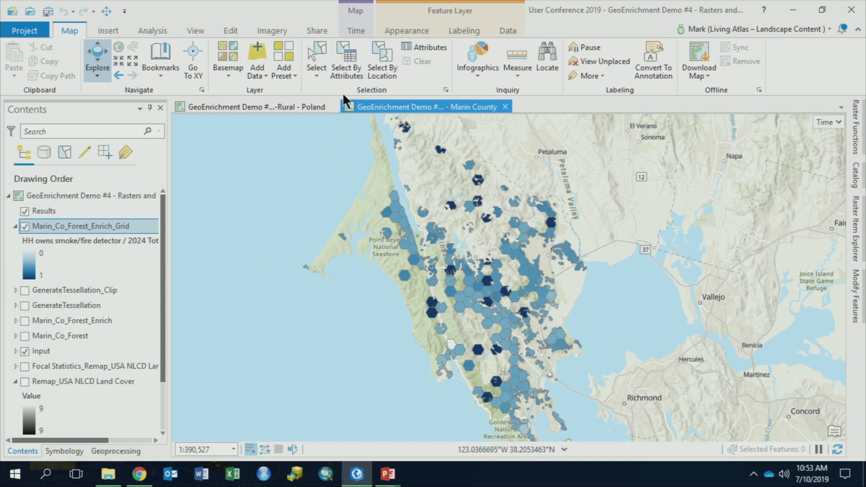
click(350, 67)
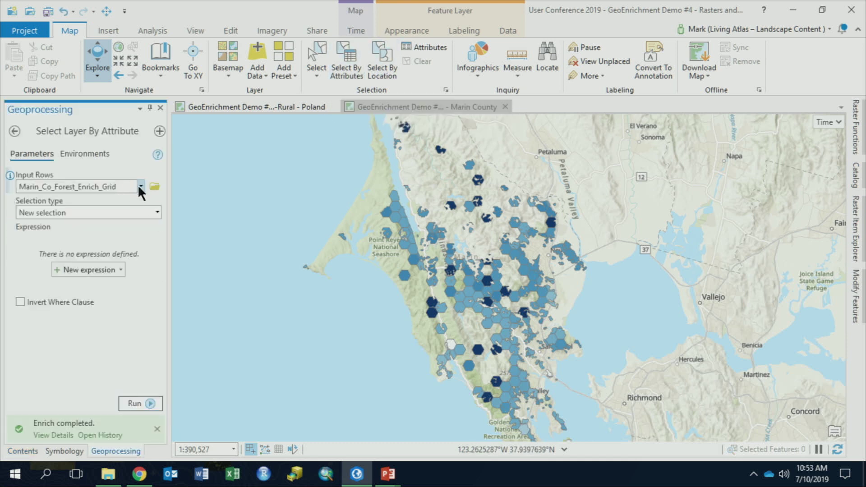
click(95, 271)
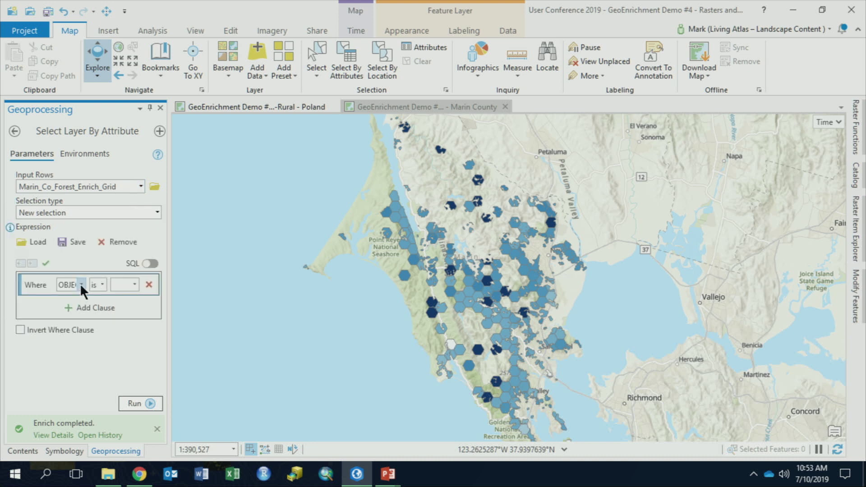
click(82, 285)
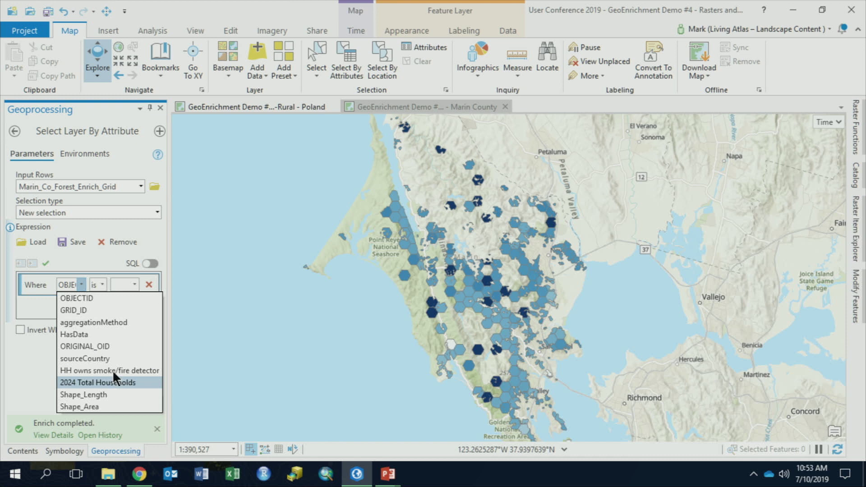
click(114, 383)
click(100, 285)
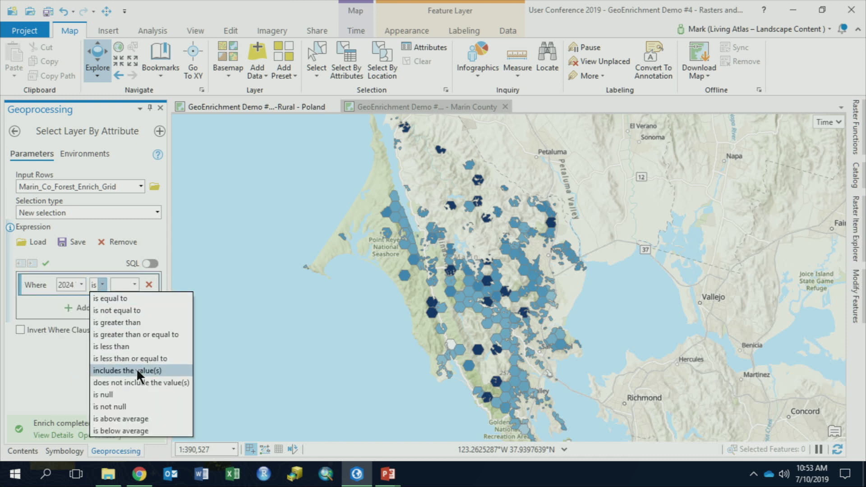
click(140, 335)
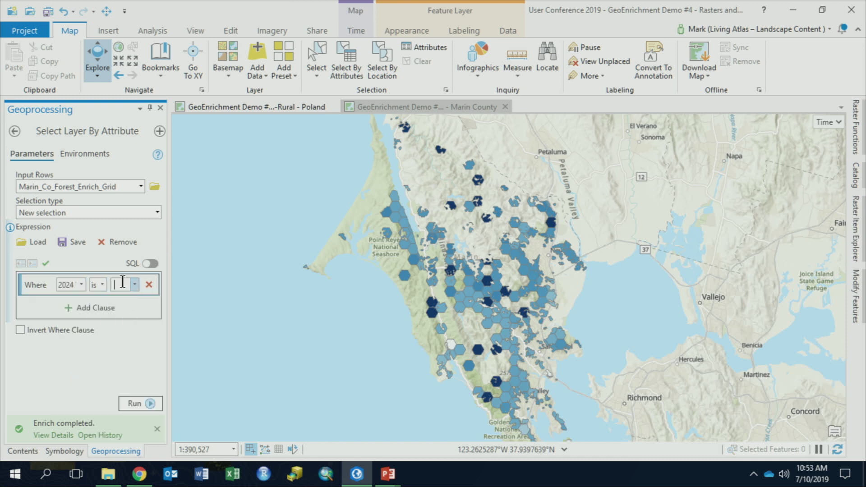
text(100)
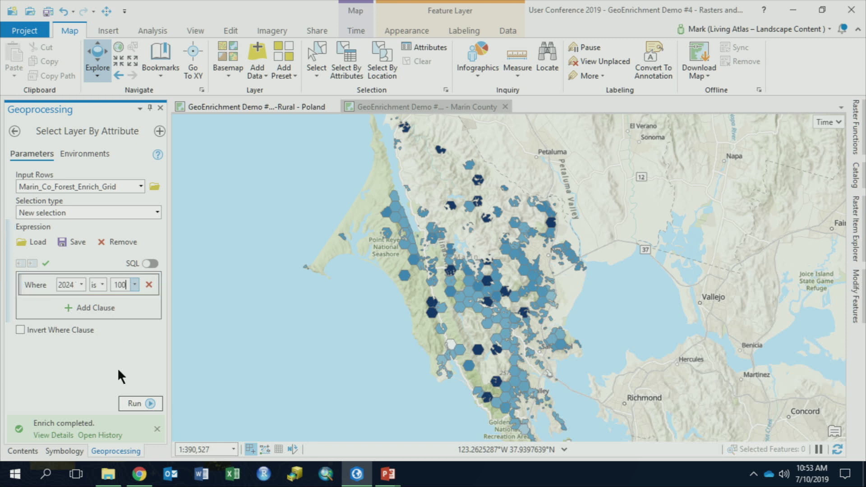
click(149, 399)
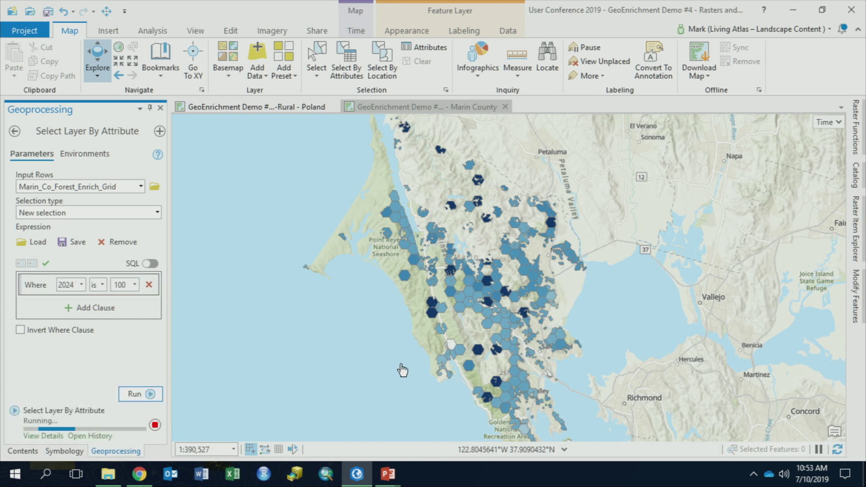
drag(320, 345, 278, 282)
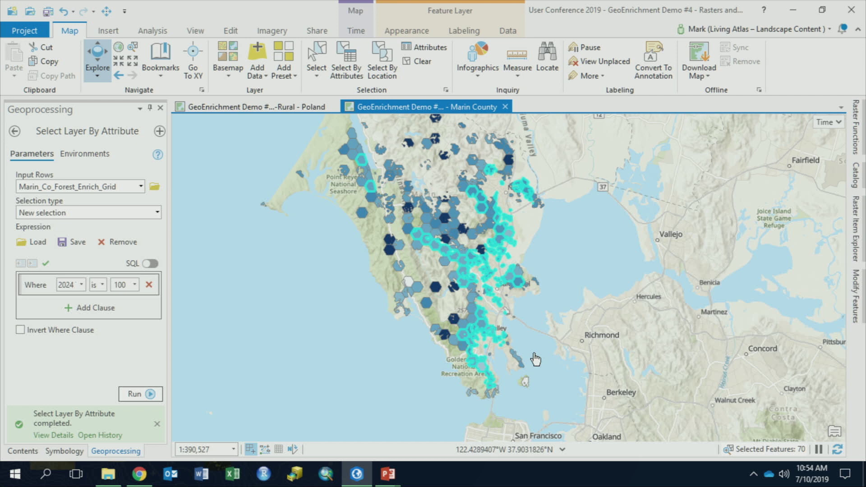
key(alt+Tab)
key(alt+Tab)
key(alt+Tab)
key(alt+Tab)
key(alt+Tab)
Open the attribute table of Marin_Co_Forest_Enrich_Grid and examine the smoke detector, household and shape area fields
click(24, 450)
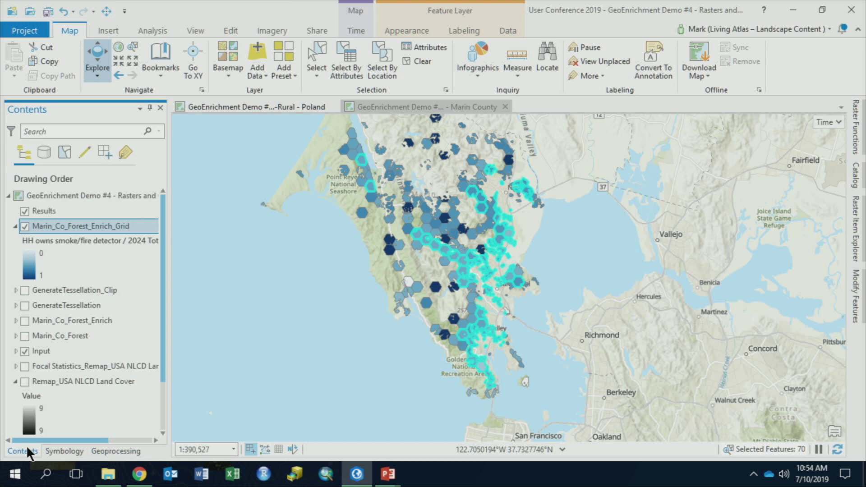
right_click(74, 223)
click(124, 110)
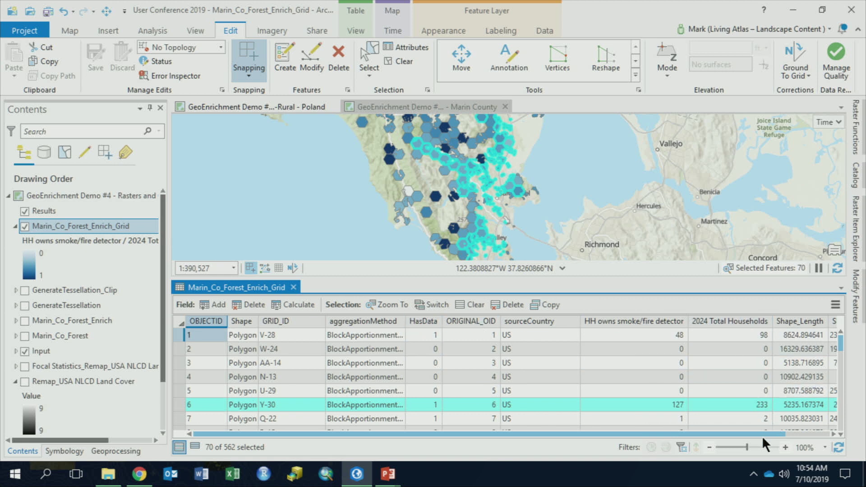
drag(761, 432, 823, 430)
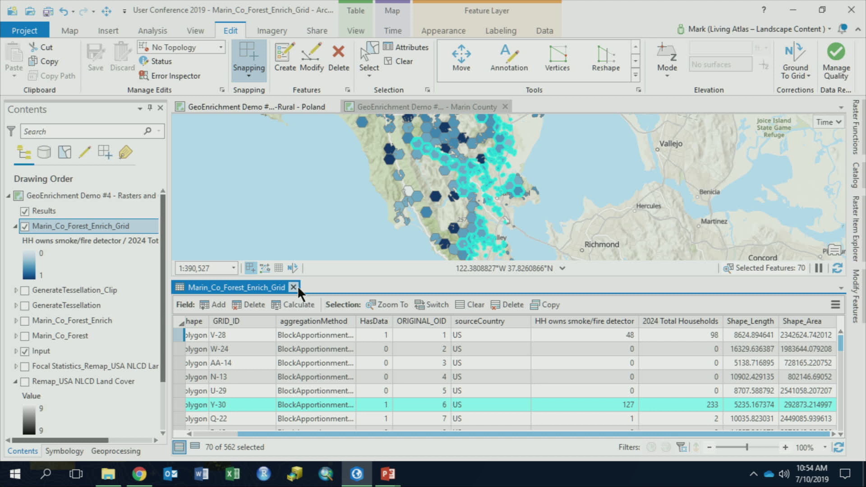
Switch to the PowerPoint slideshow and advance to the "GeoEnrichment Patterns of Use" slide
key(alt+Tab)
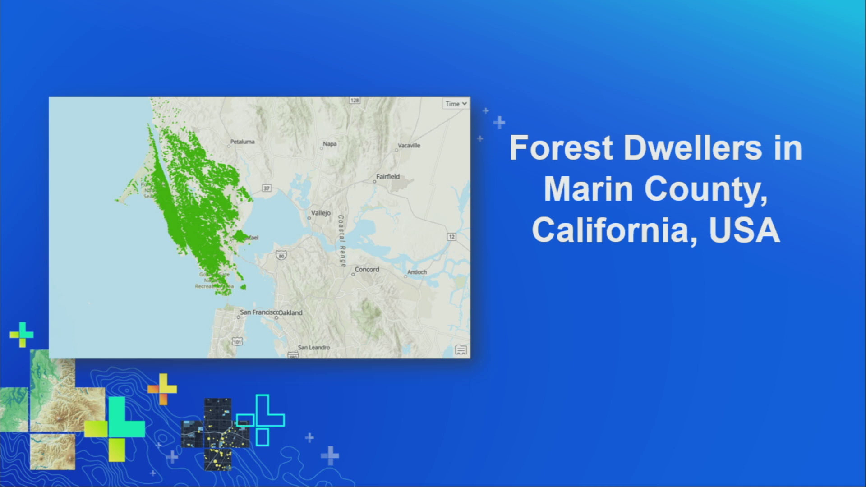
key(Right)
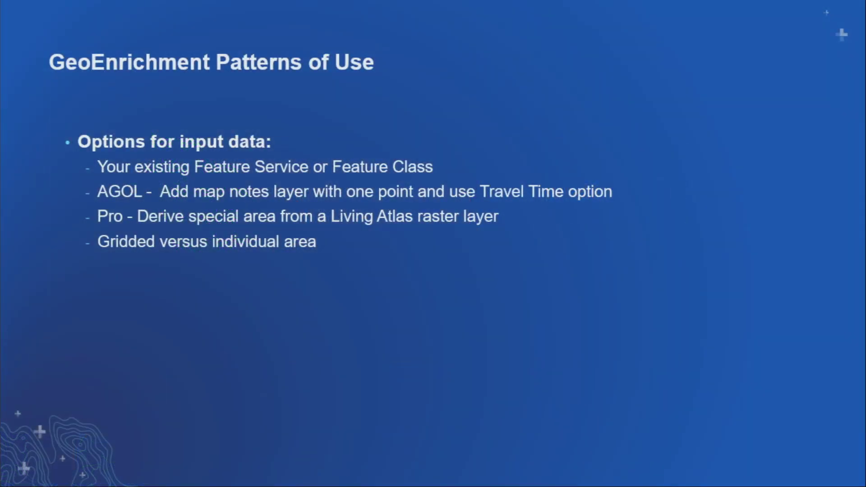